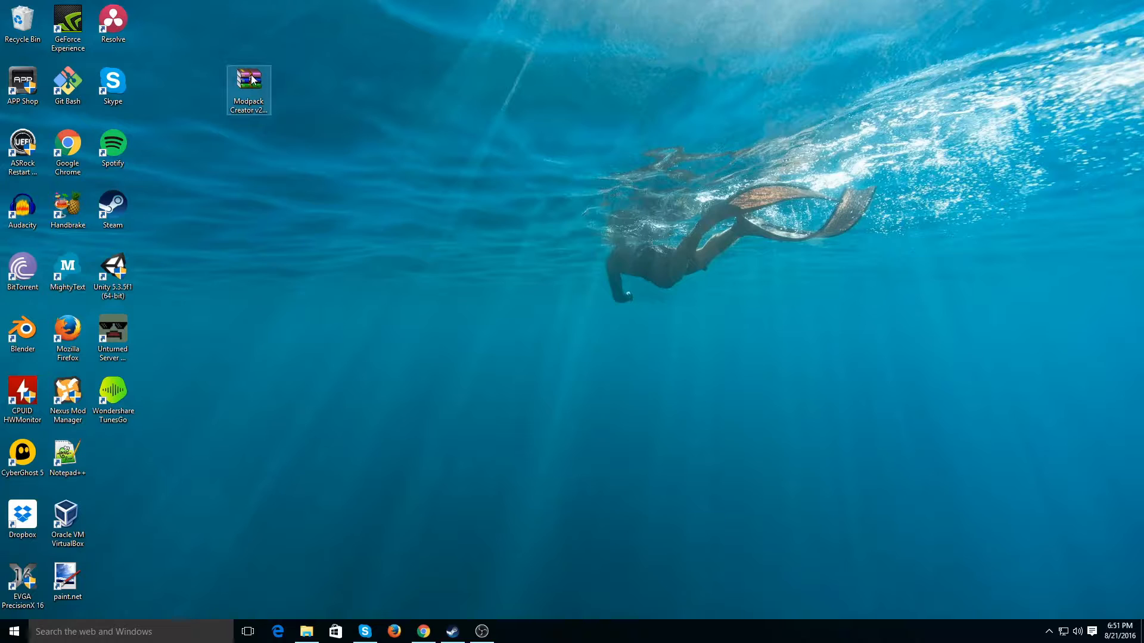
Step: Launch Minecraft.exe from the Minecraft folder in Documents and minimise the folder window
{"action": "left_click", "coordinate": [340, 108]}
{"action": "left_click", "coordinate": [306, 631]}
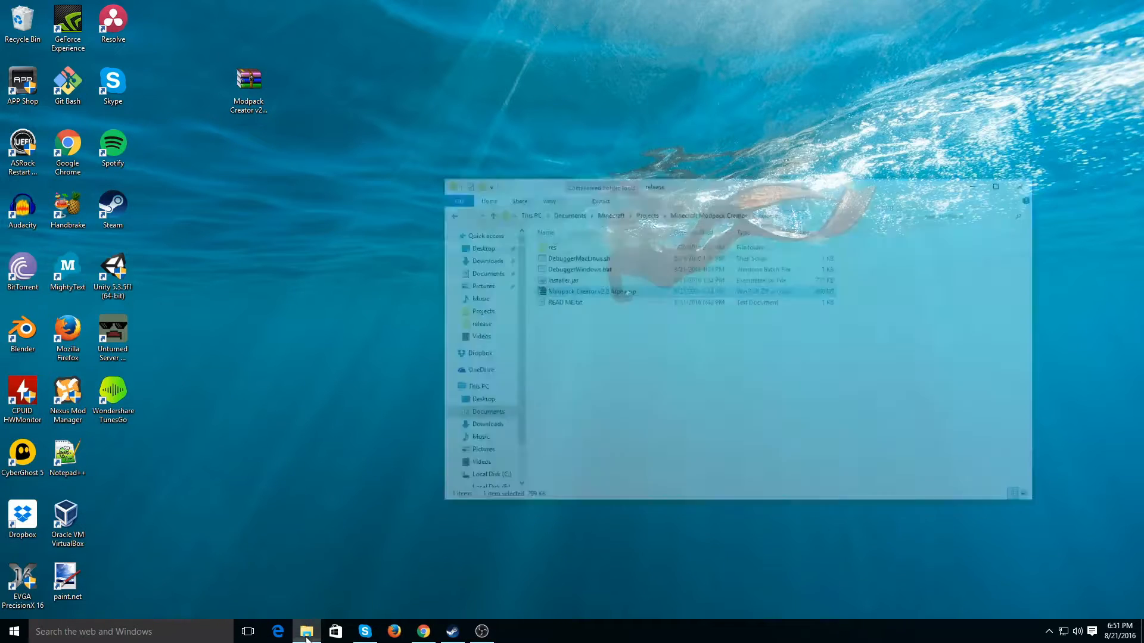
{"action": "left_click", "coordinate": [612, 144]}
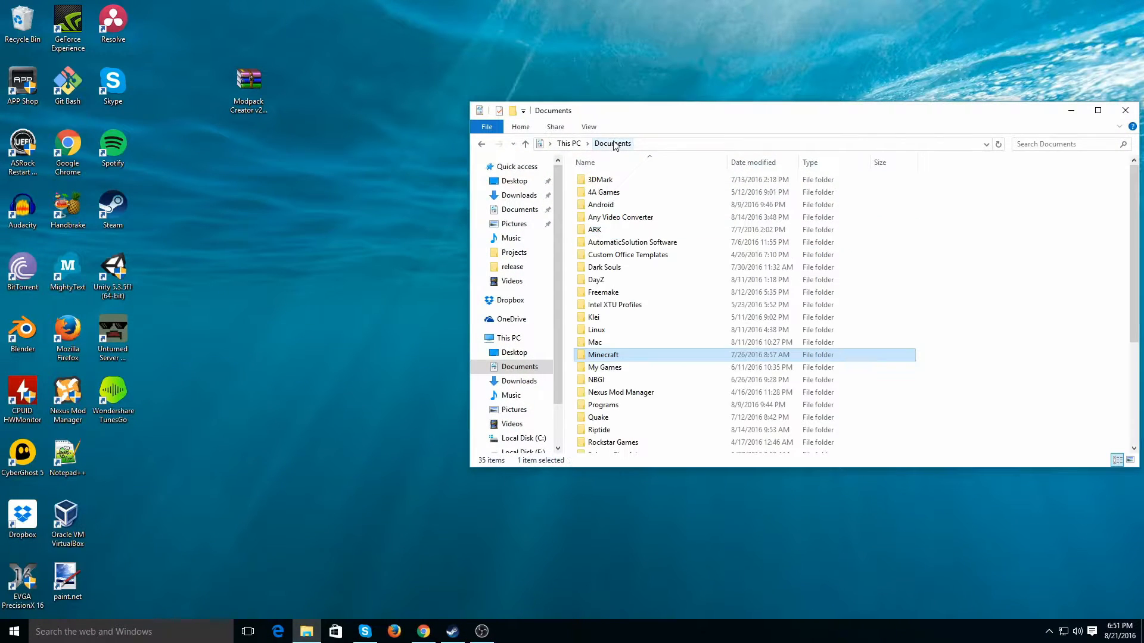
{"action": "double_click", "coordinate": [634, 357]}
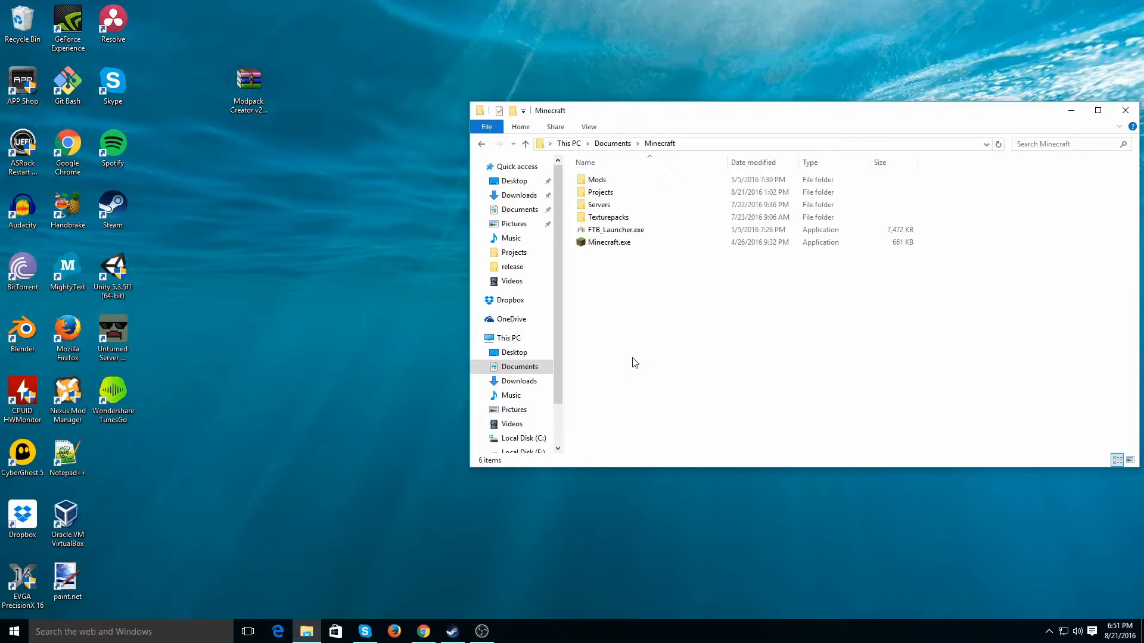
{"action": "left_click", "coordinate": [644, 243]}
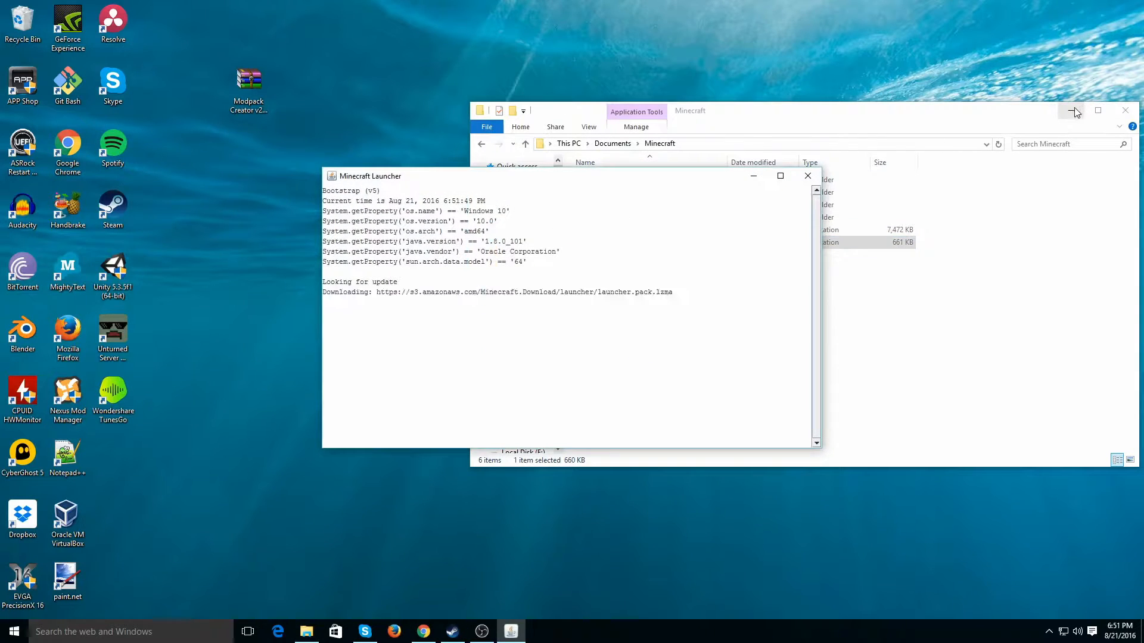
{"action": "left_click", "coordinate": [1070, 110]}
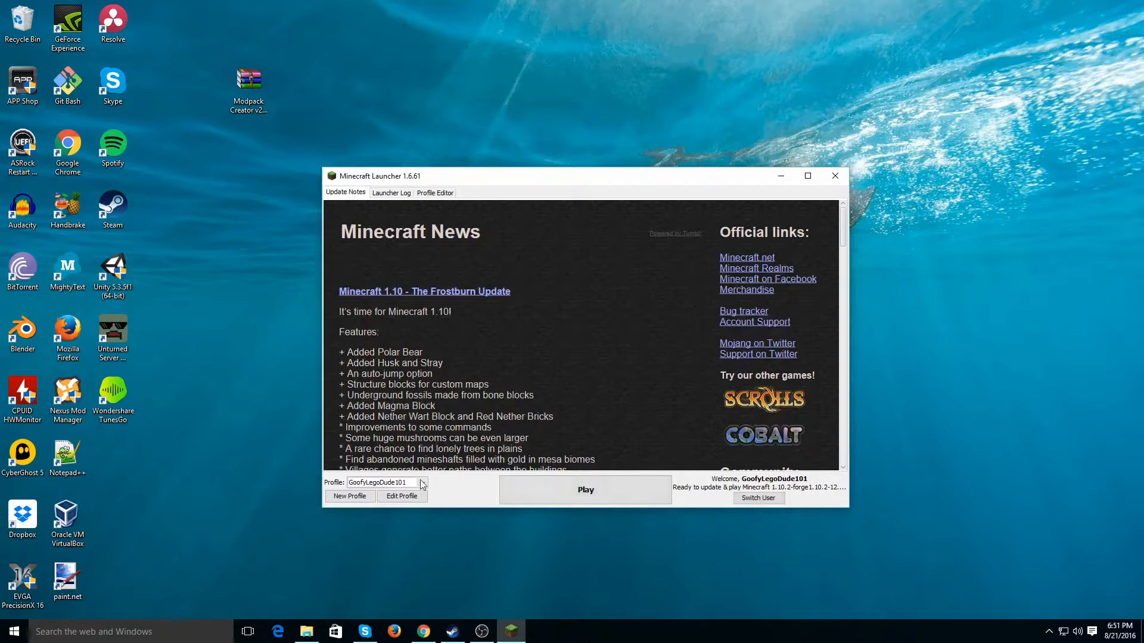
Step: Delete the New Modpack profile from the launcher's profile list, then close the Minecraft launcher
{"action": "left_click", "coordinate": [420, 482]}
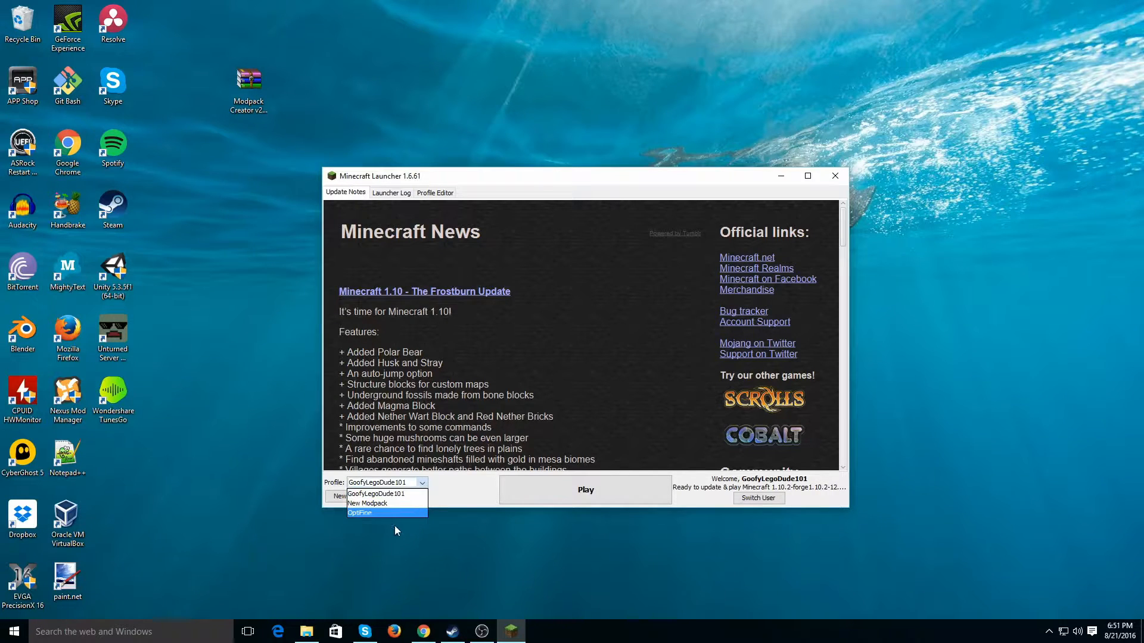
{"action": "left_click", "coordinate": [419, 503]}
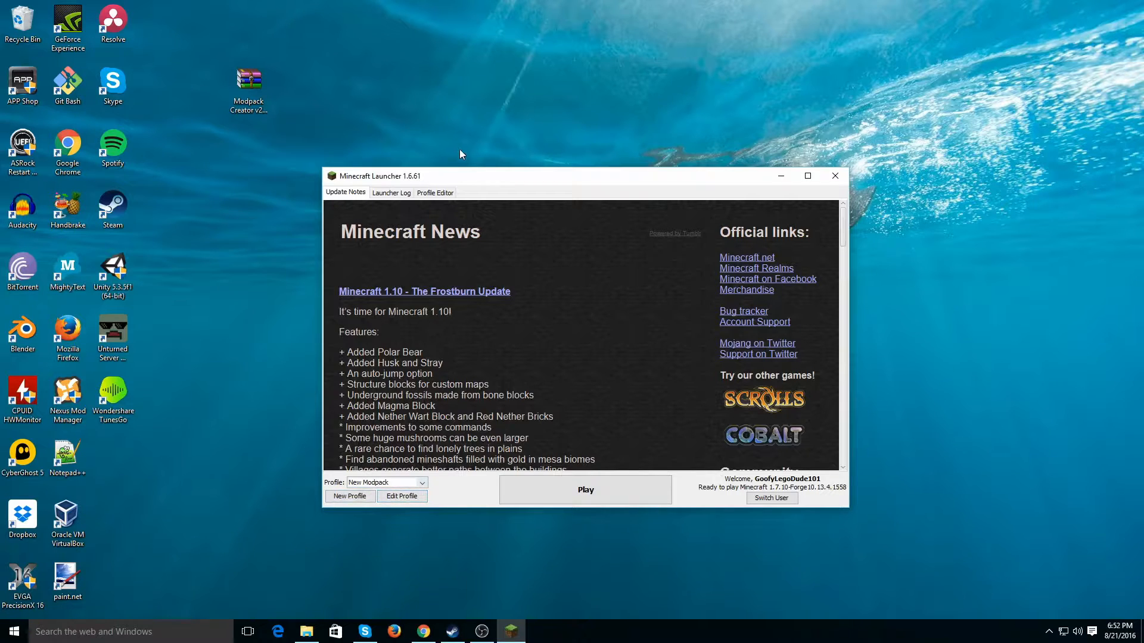
{"action": "left_click", "coordinate": [439, 190]}
{"action": "left_click", "coordinate": [376, 231]}
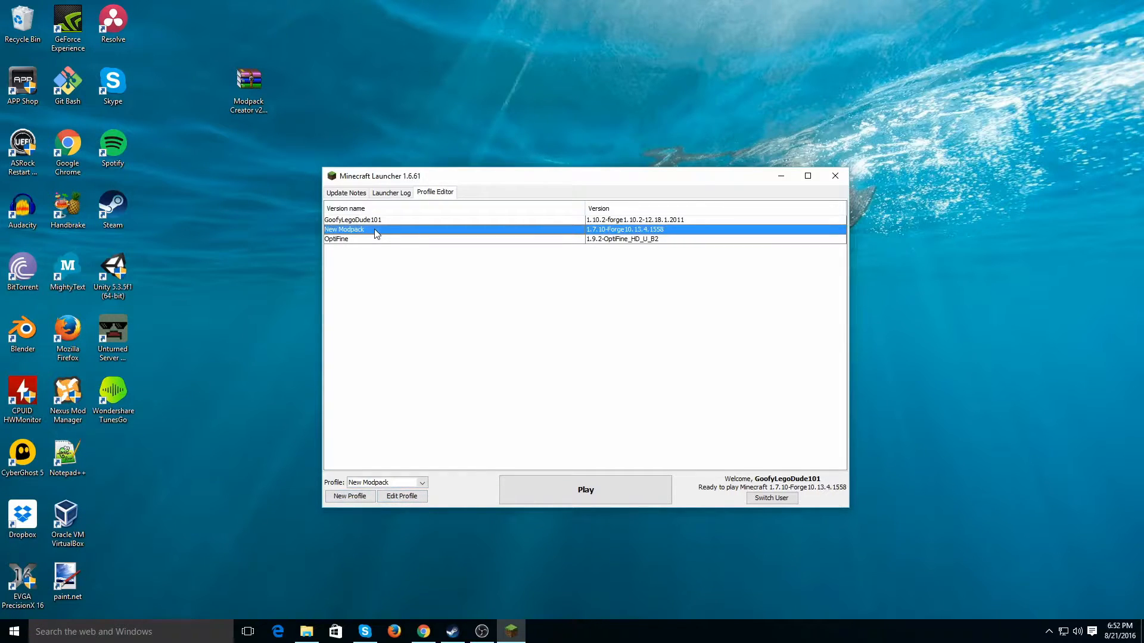
{"action": "right_click", "coordinate": [375, 233]}
{"action": "left_click", "coordinate": [411, 265]}
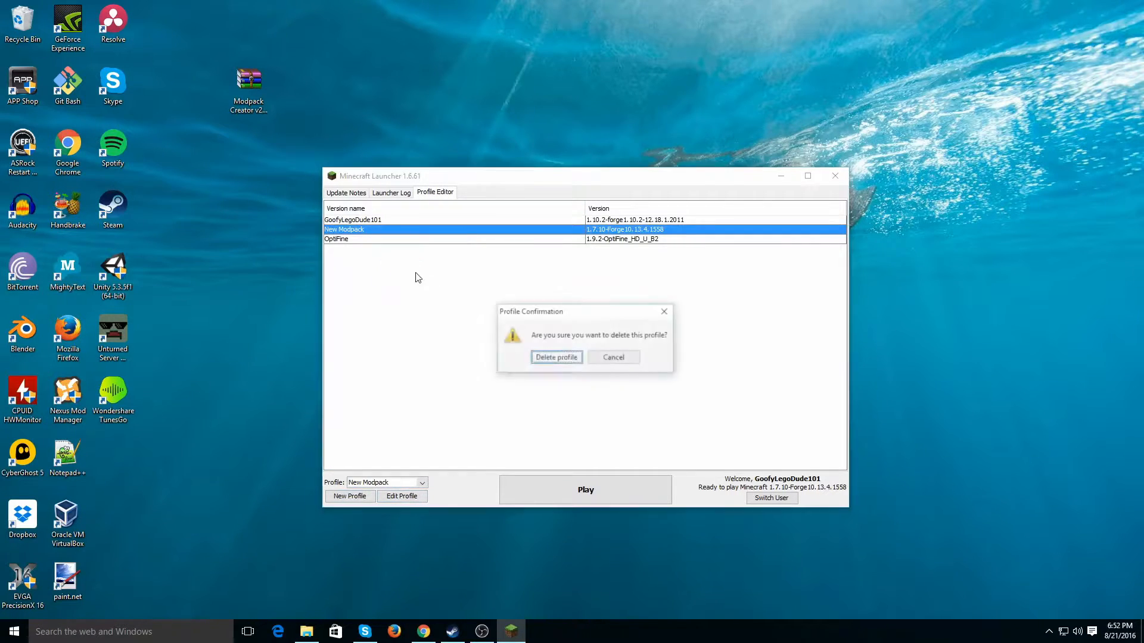
{"action": "left_click", "coordinate": [553, 355]}
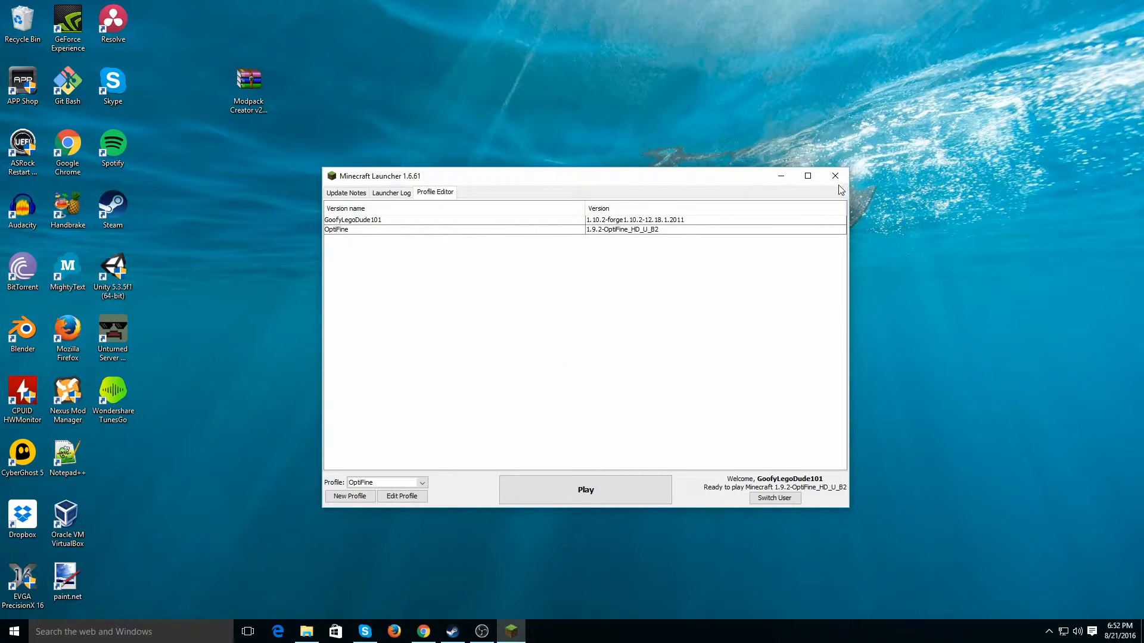
{"action": "left_click", "coordinate": [345, 193]}
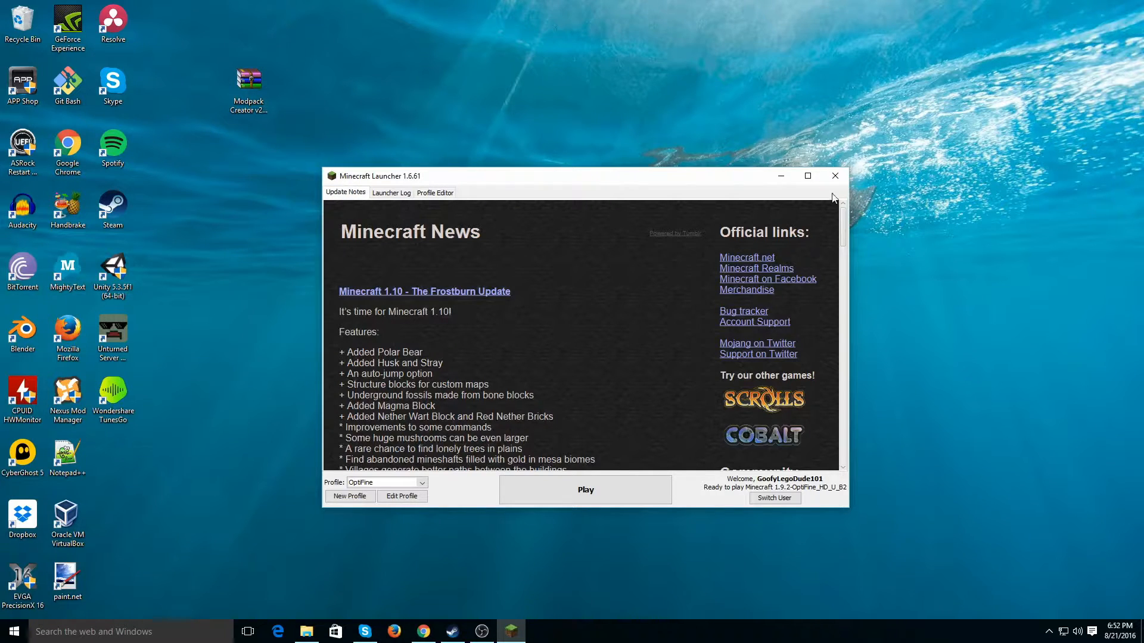
{"action": "left_click", "coordinate": [835, 175]}
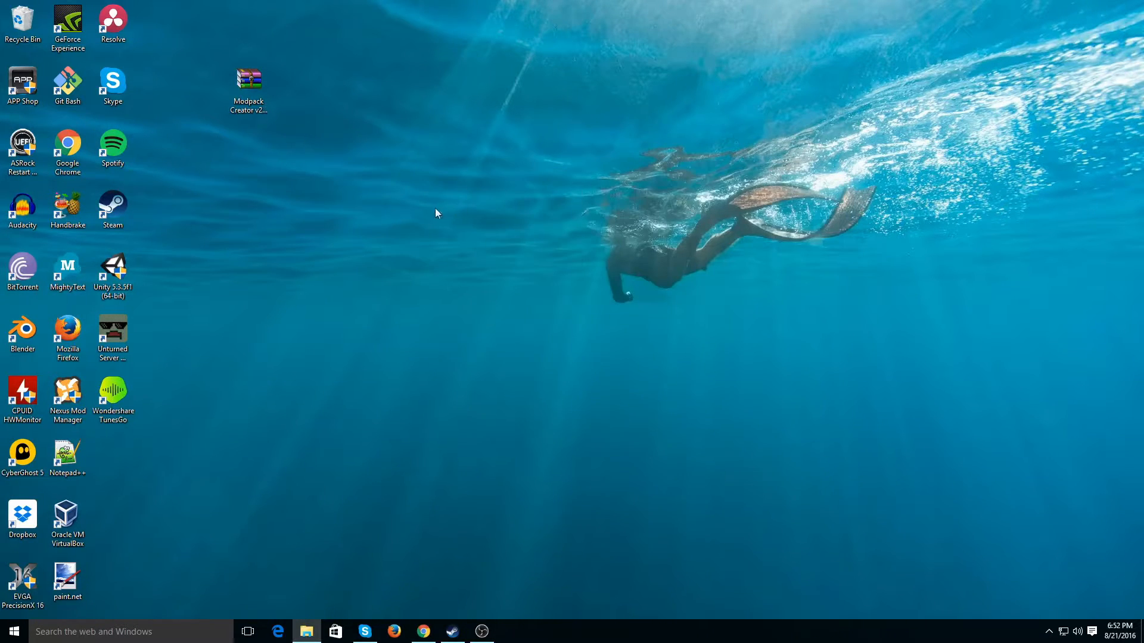
Step: Extract the Modpack Creator v2.0 Alpha.zip archive into a Modpack Creator v2.0 Alpha folder on the desktop
{"action": "left_click", "coordinate": [257, 80]}
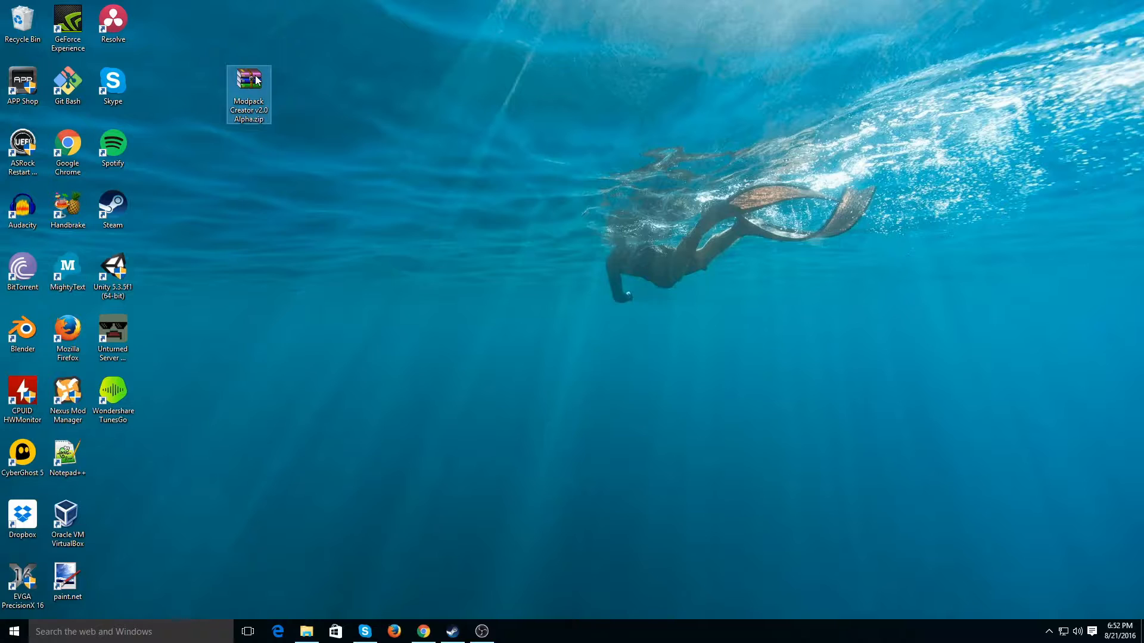
{"action": "double_click", "coordinate": [257, 79]}
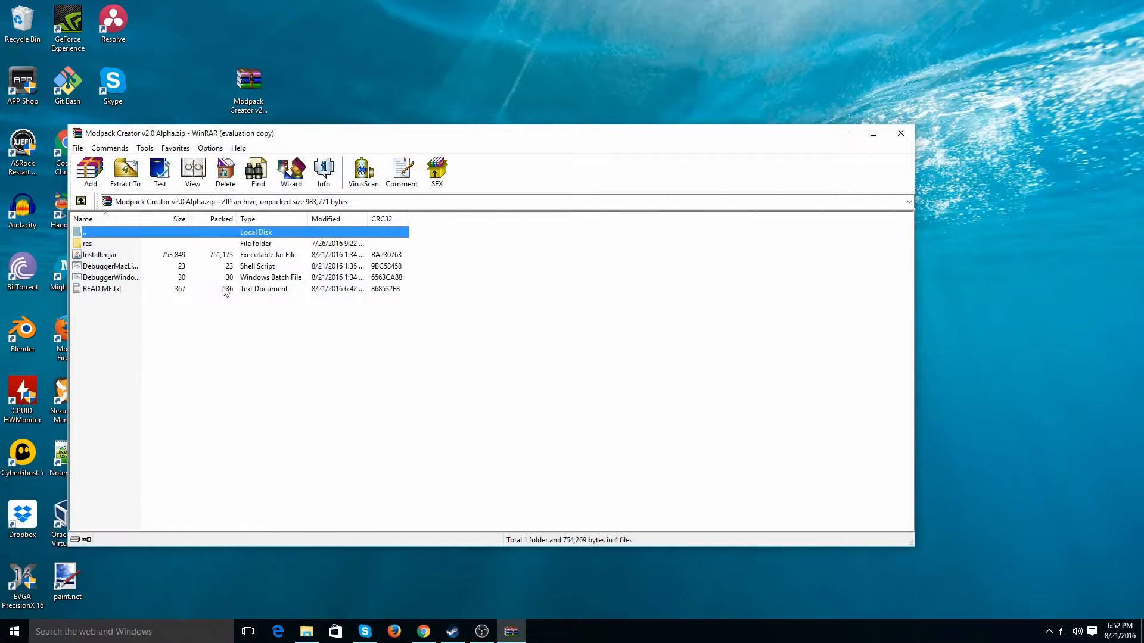
{"action": "left_click", "coordinate": [585, 294]}
{"action": "left_click_drag", "start_coordinate": [332, 134], "coordinate": [673, 118]}
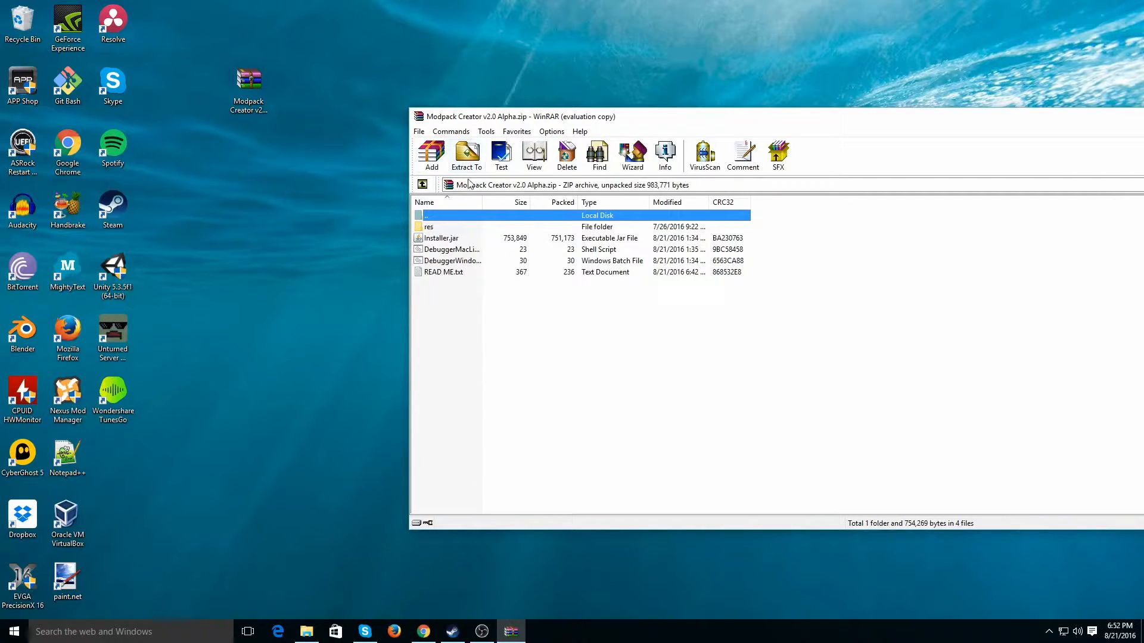
{"action": "left_click", "coordinate": [467, 156]}
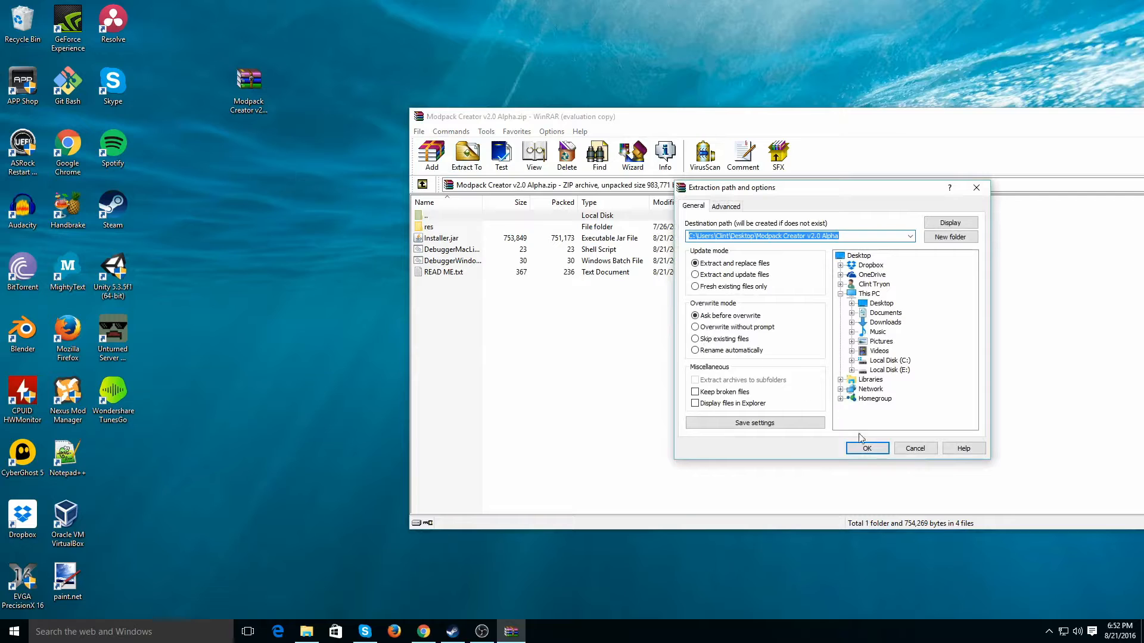
{"action": "left_click", "coordinate": [862, 448]}
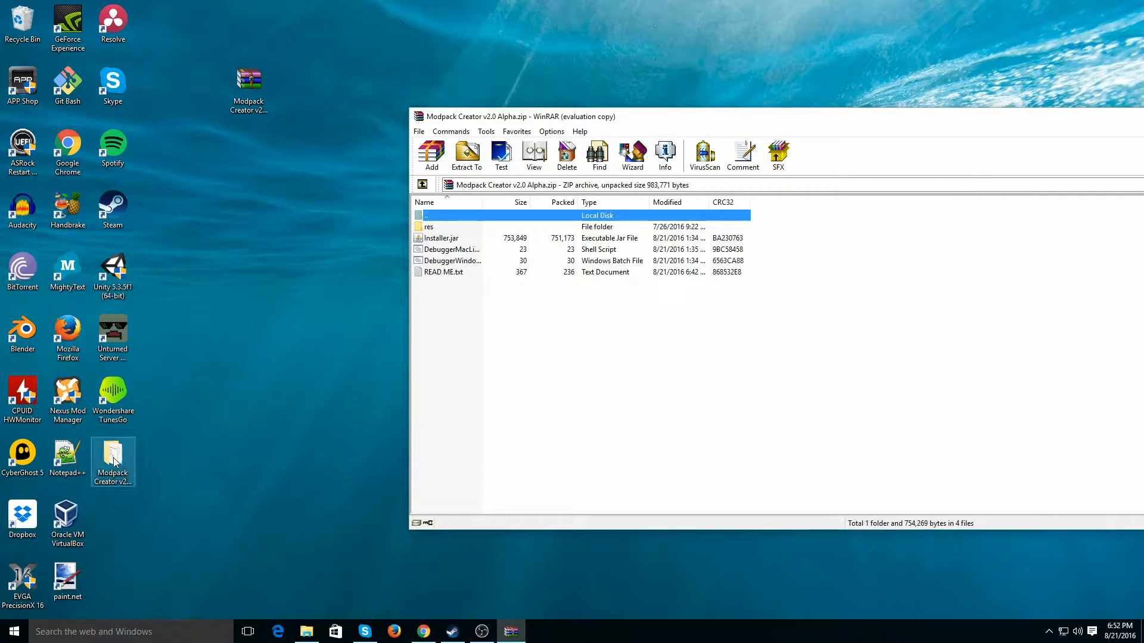
Step: Place the extracted folder directly below the zip file on the desktop and open it to look over the installer and debugger files
{"action": "left_click_drag", "start_coordinate": [115, 461], "coordinate": [250, 151]}
{"action": "double_click", "coordinate": [259, 145]}
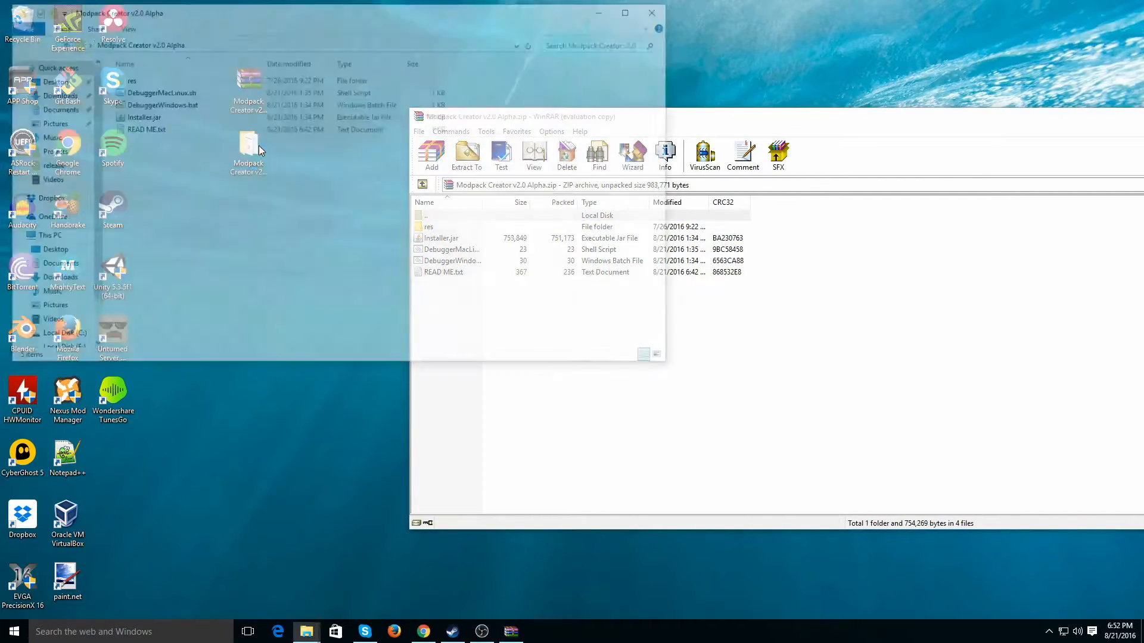
{"action": "left_click", "coordinate": [171, 115]}
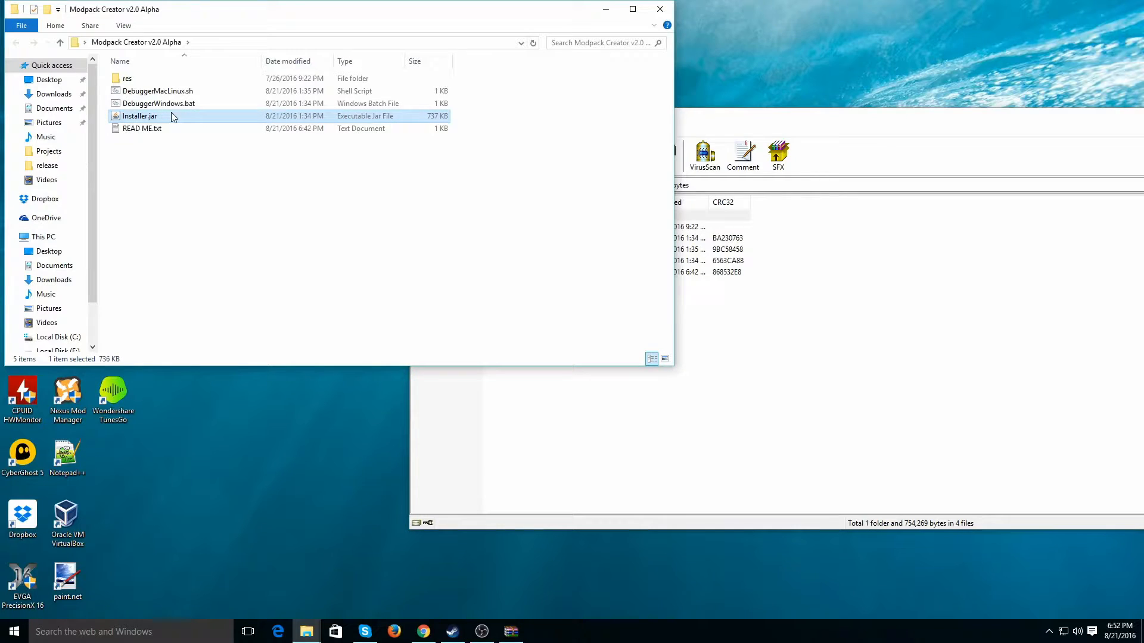
{"action": "left_click", "coordinate": [213, 104]}
{"action": "left_click", "coordinate": [200, 90]}
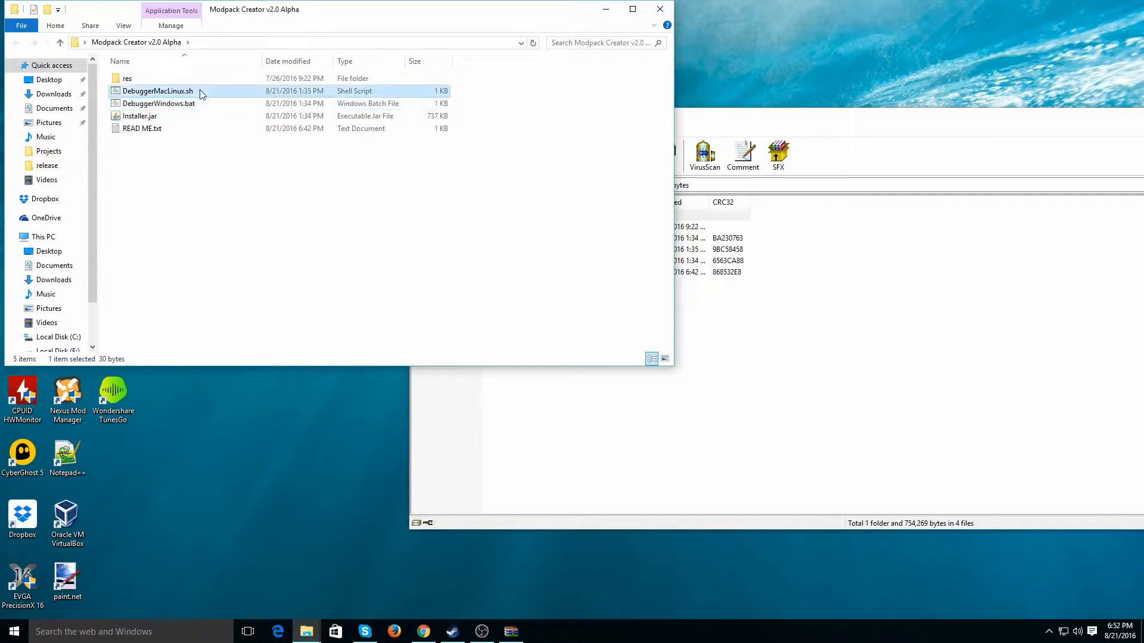
{"action": "left_click", "coordinate": [253, 157]}
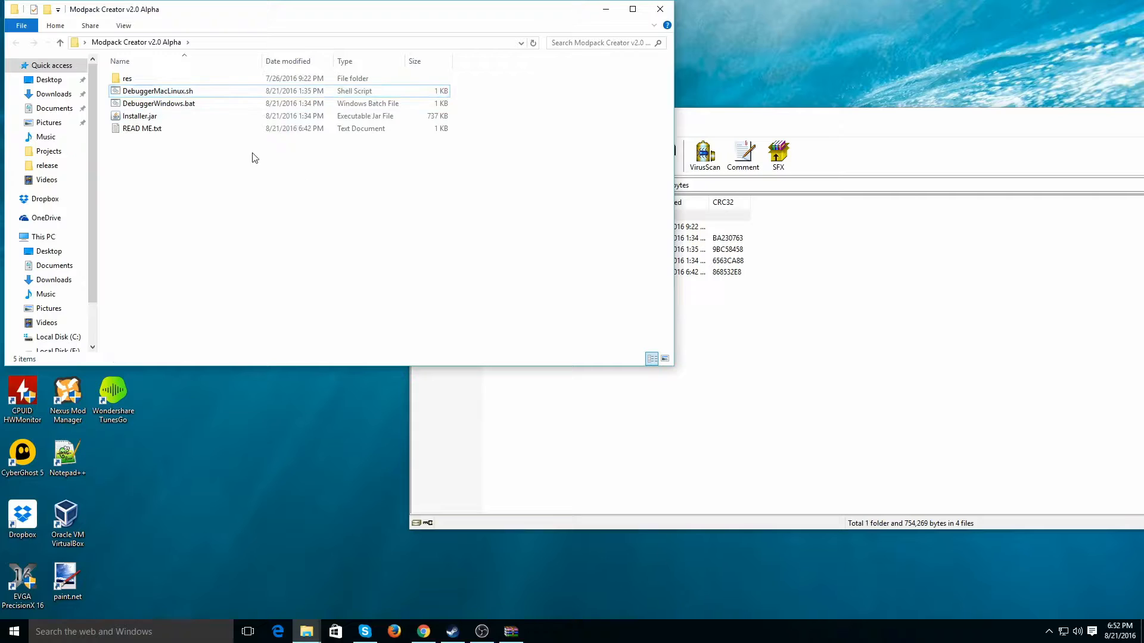
Step: Close the WinRAR archive window and move the extracted folder's window toward the middle of the desktop
{"action": "left_click", "coordinate": [778, 140]}
{"action": "double_click", "coordinate": [680, 114]}
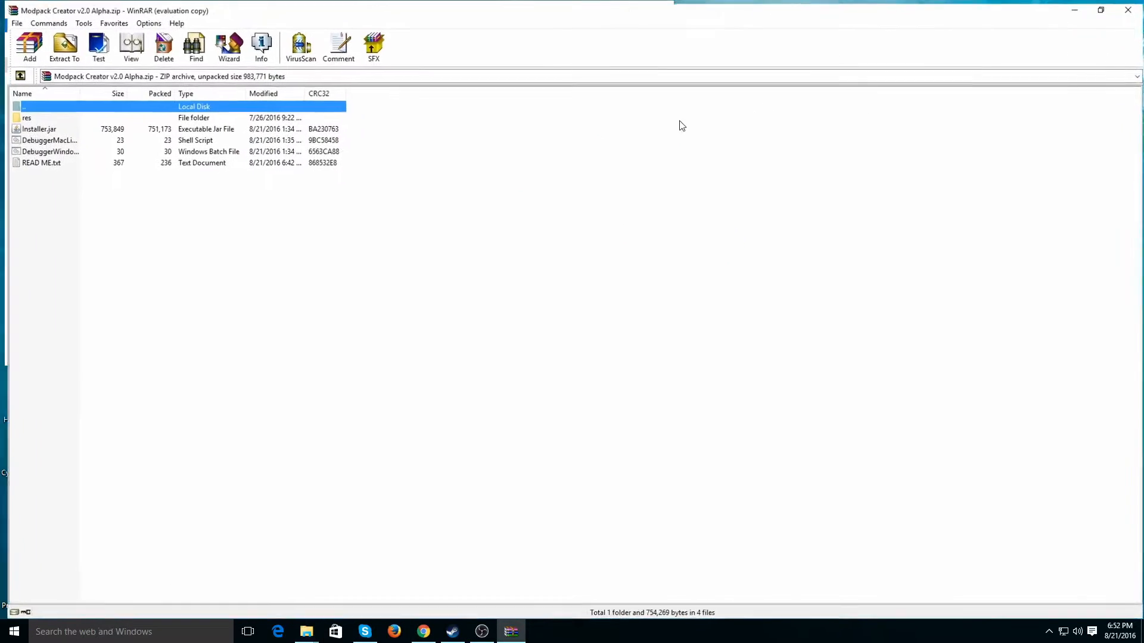
{"action": "left_click", "coordinate": [1103, 7]}
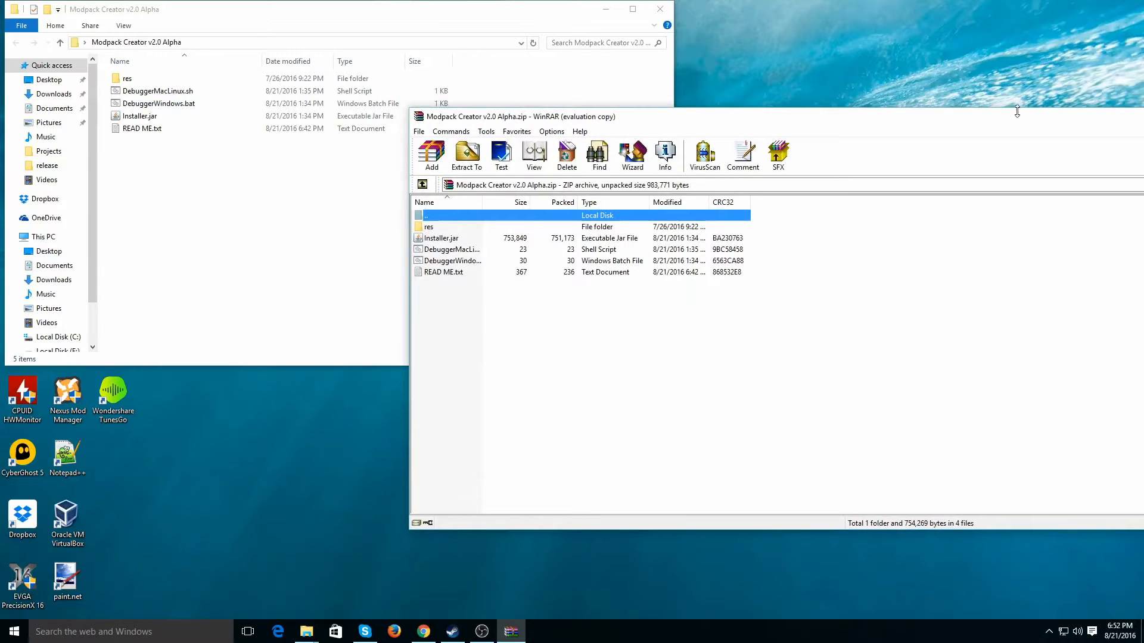
{"action": "left_click_drag", "start_coordinate": [1016, 116], "coordinate": [722, 122]}
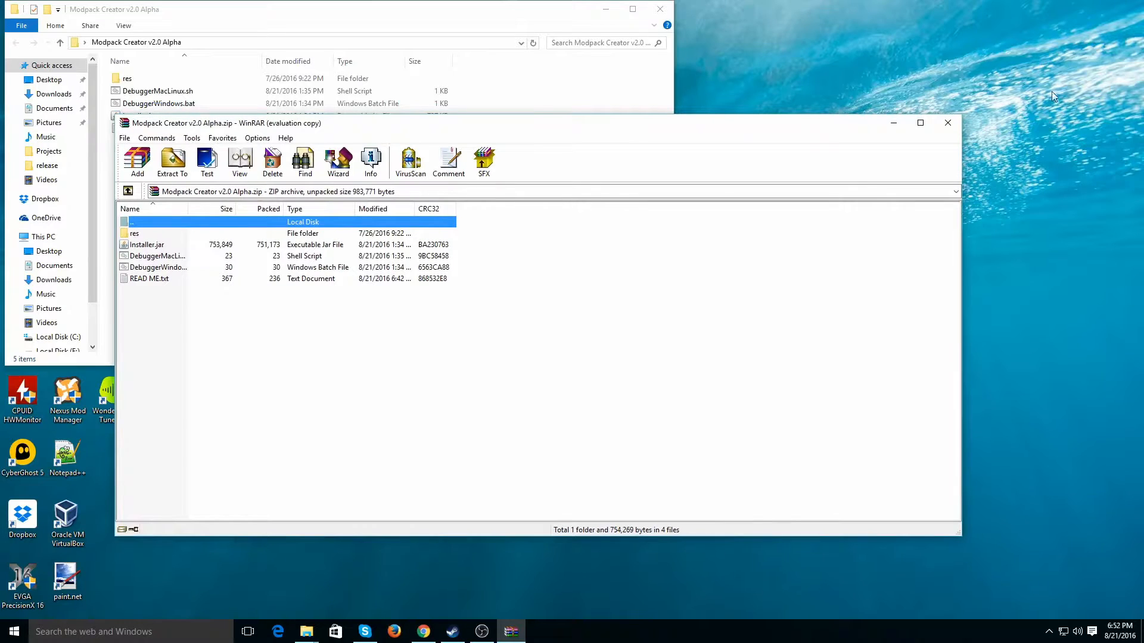
{"action": "left_click", "coordinate": [947, 122]}
{"action": "left_click_drag", "start_coordinate": [274, 13], "coordinate": [569, 95]}
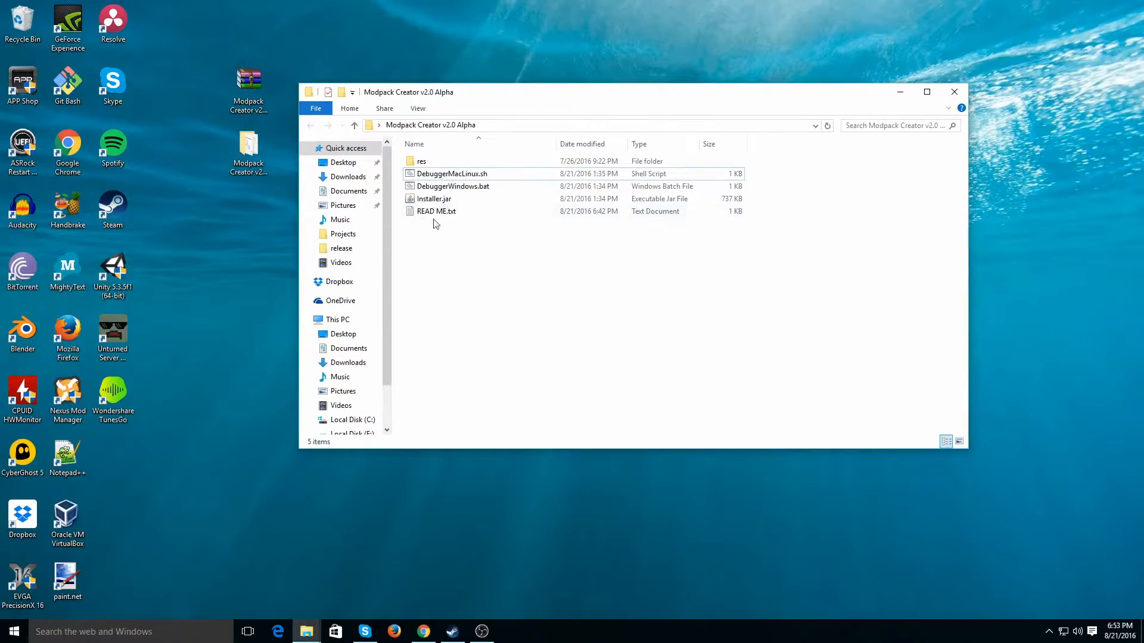
Step: Open the images folder inside res and view logo.png in the photo viewer
{"action": "mouse_move", "coordinate": [457, 156]}
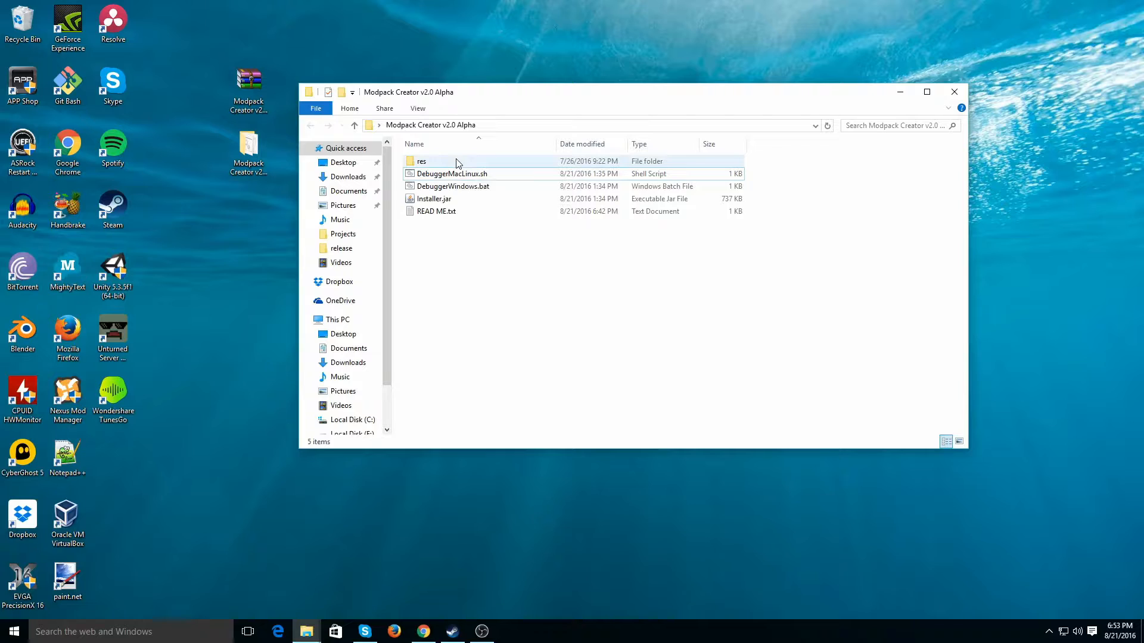
{"action": "double_click", "coordinate": [457, 162]}
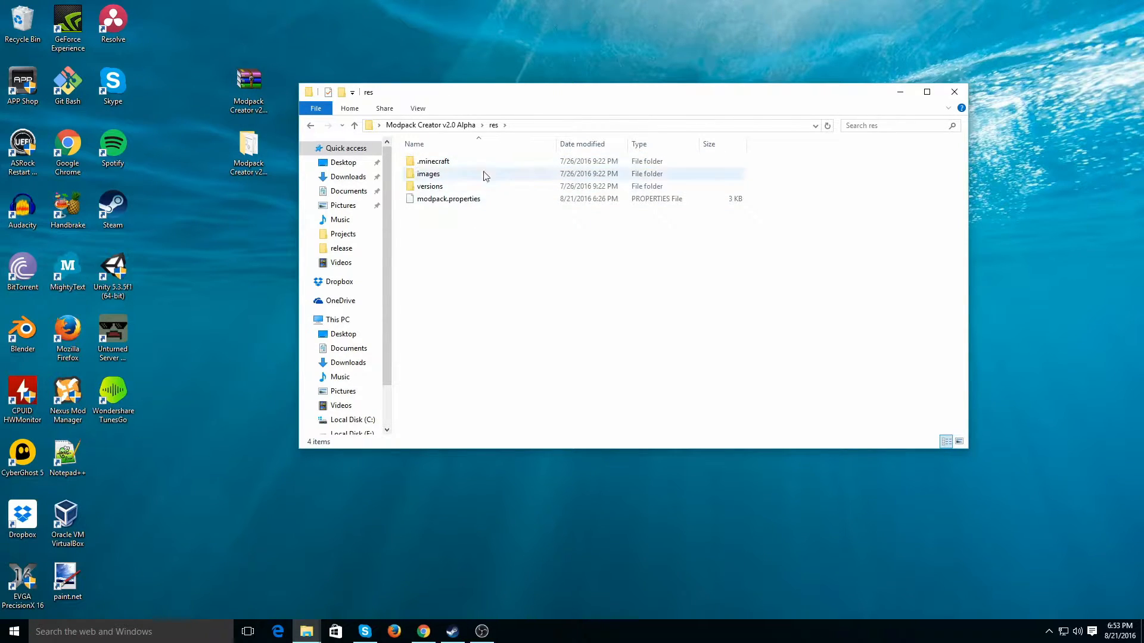
{"action": "double_click", "coordinate": [471, 176]}
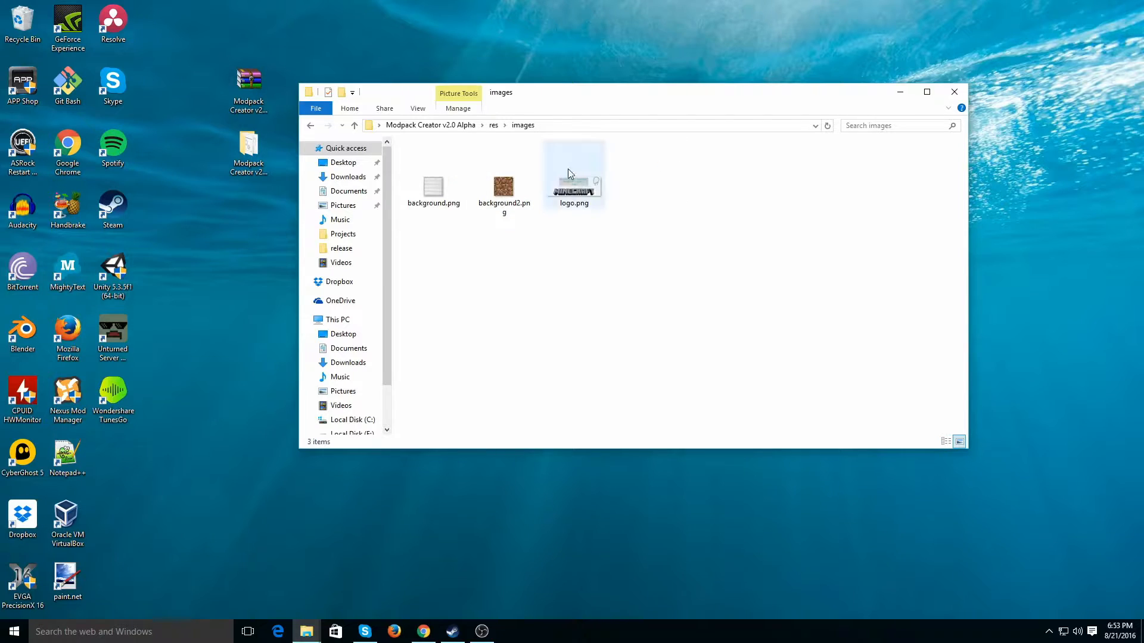
{"action": "double_click", "coordinate": [567, 169]}
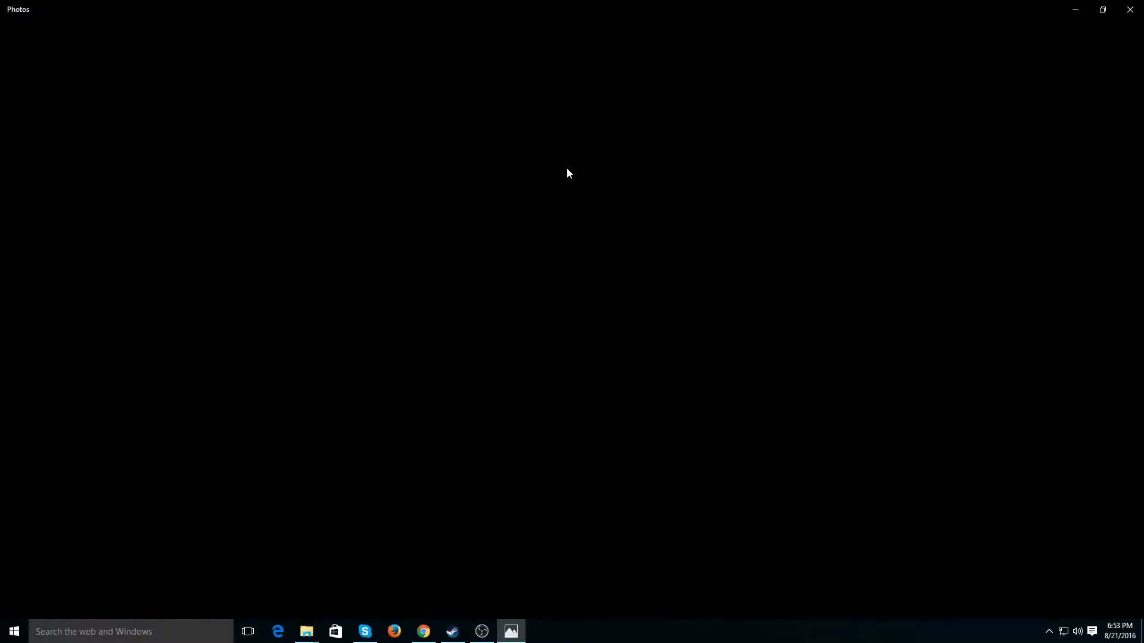
{"action": "scroll", "coordinate": [638, 329], "scroll_direction": "up", "scroll_amount": 1}
{"action": "scroll", "coordinate": [638, 330], "scroll_direction": "down", "scroll_amount": 1}
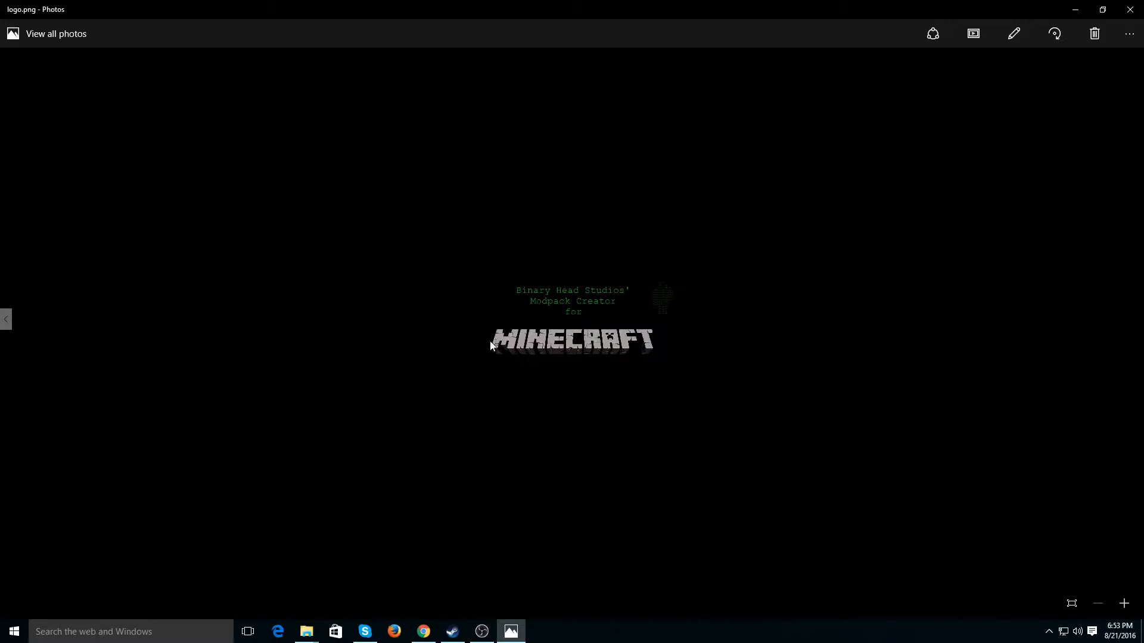
{"action": "left_click", "coordinate": [1130, 9]}
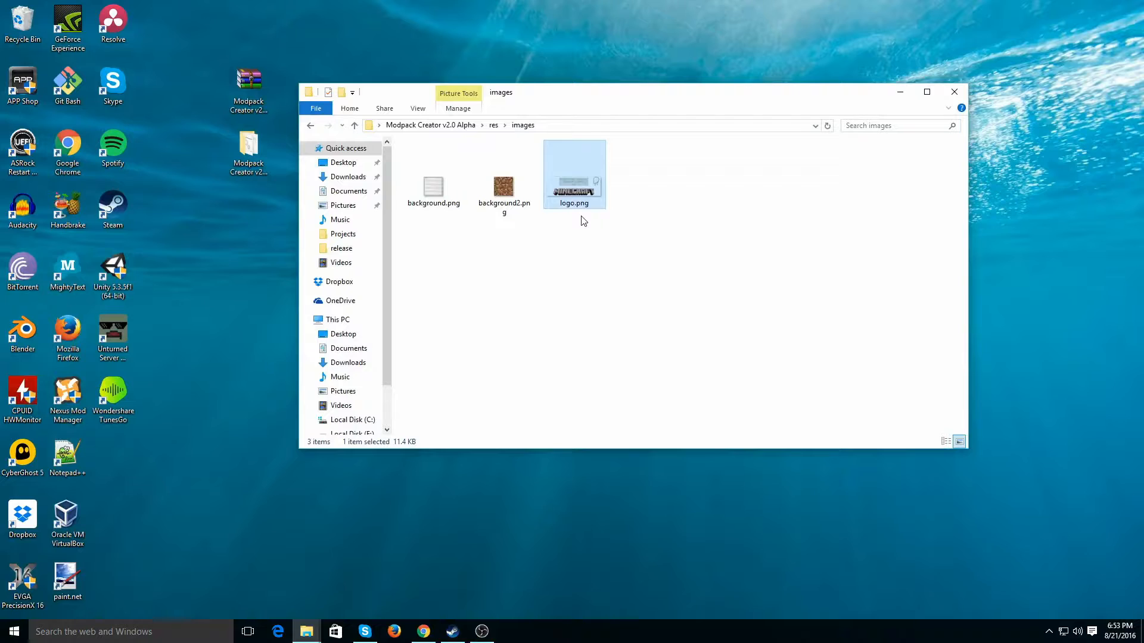
Step: Examine the background2.png and logo.png images, viewing the logo again and opening its file properties
{"action": "left_click", "coordinate": [513, 184]}
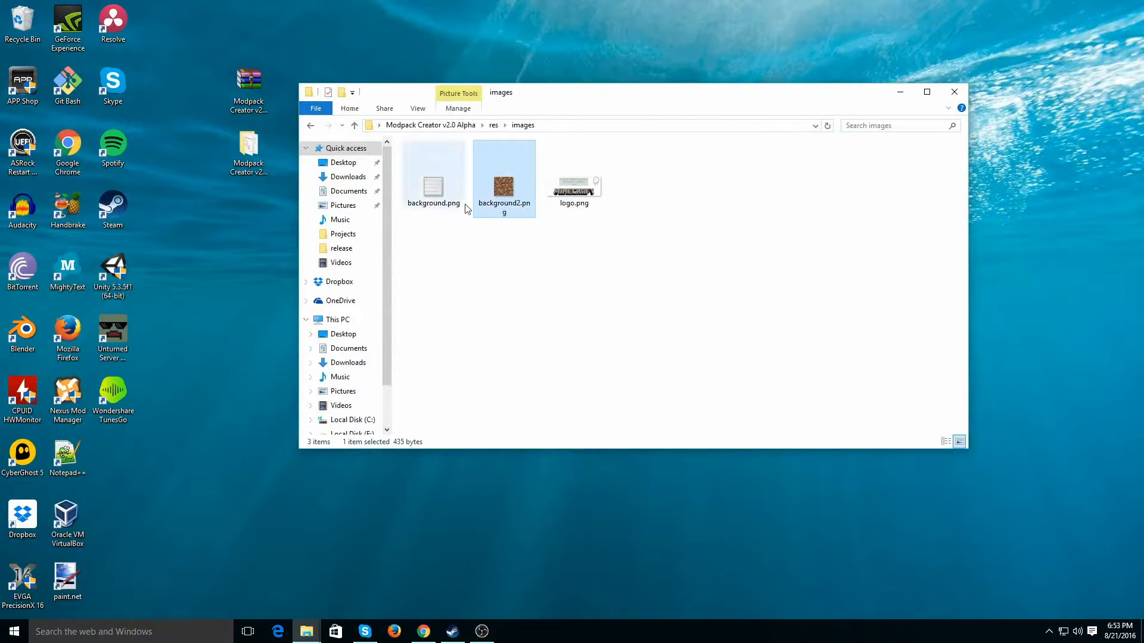
{"action": "double_click", "coordinate": [567, 180]}
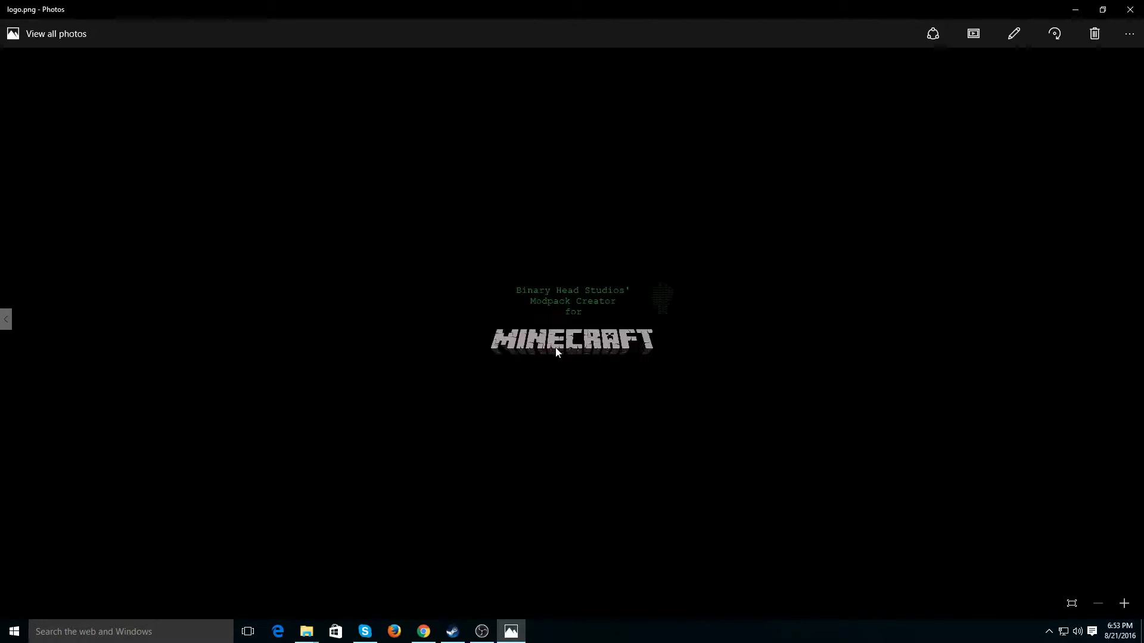
{"action": "left_click", "coordinate": [1130, 9]}
{"action": "right_click", "coordinate": [587, 166]}
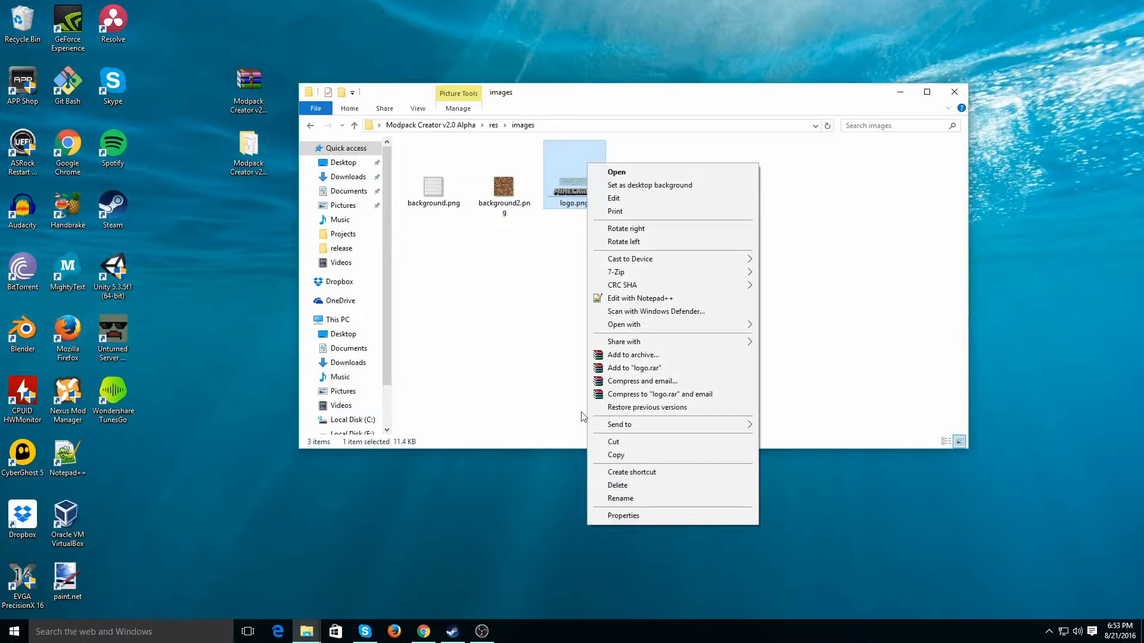
{"action": "left_click", "coordinate": [621, 516]}
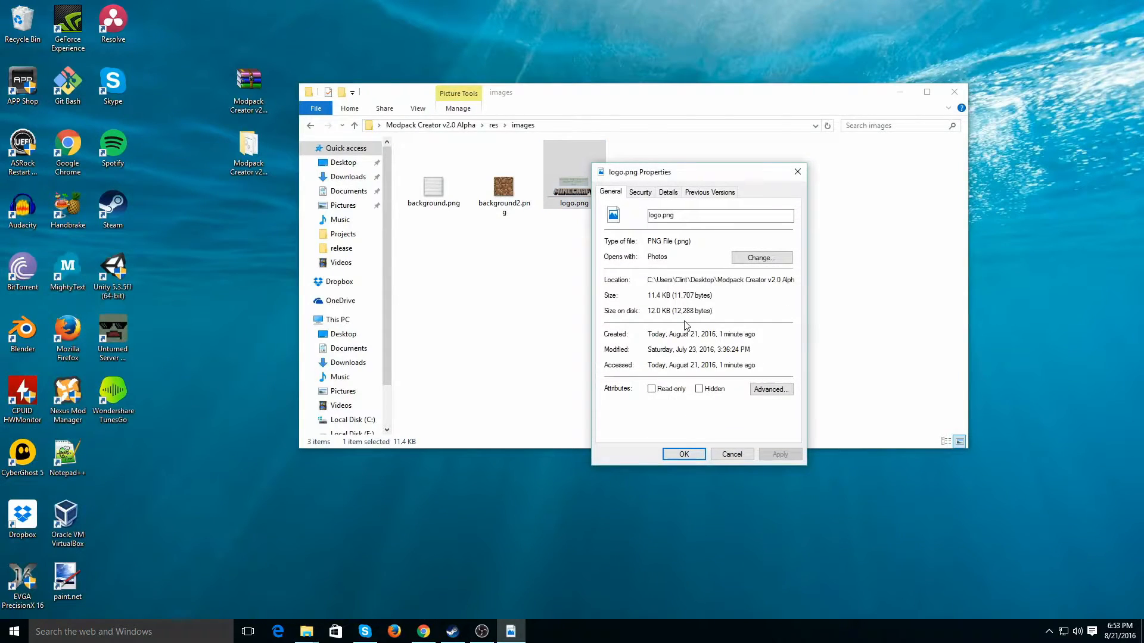
Step: Check the pixel dimensions in the file details of logo.png and close its properties
{"action": "left_click", "coordinate": [667, 192]}
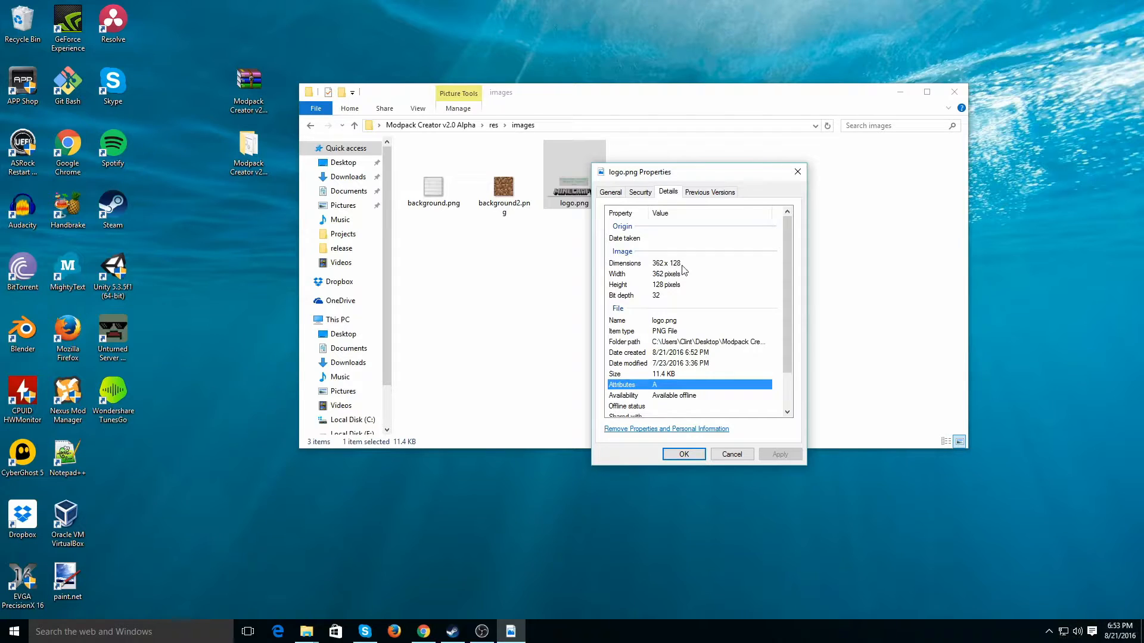
{"action": "left_click", "coordinate": [672, 456]}
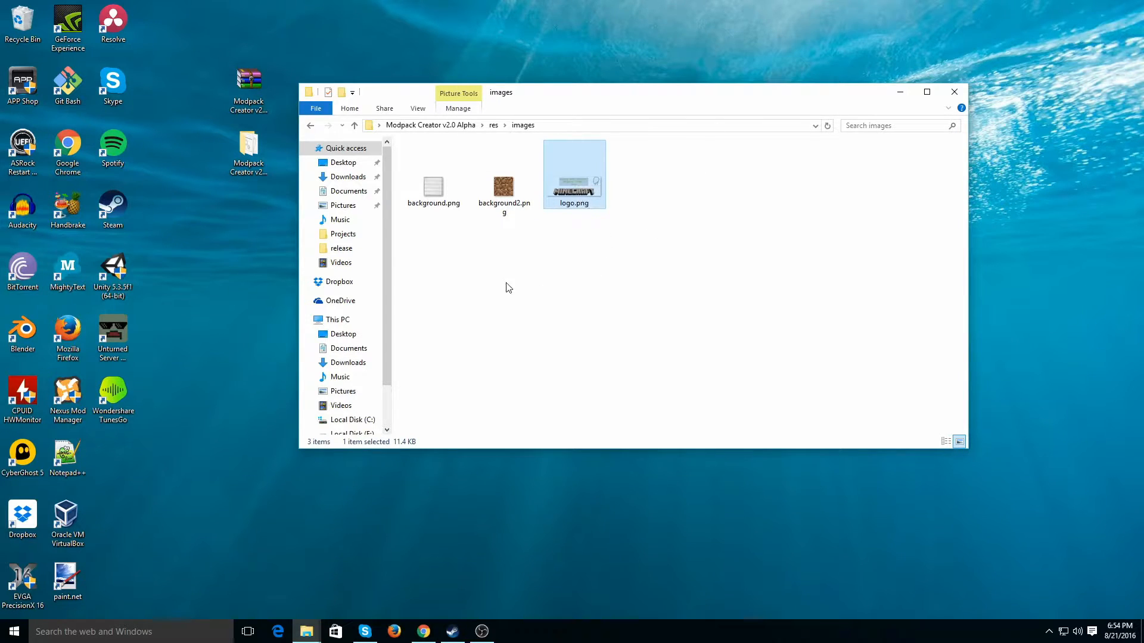
{"action": "left_click", "coordinate": [513, 175]}
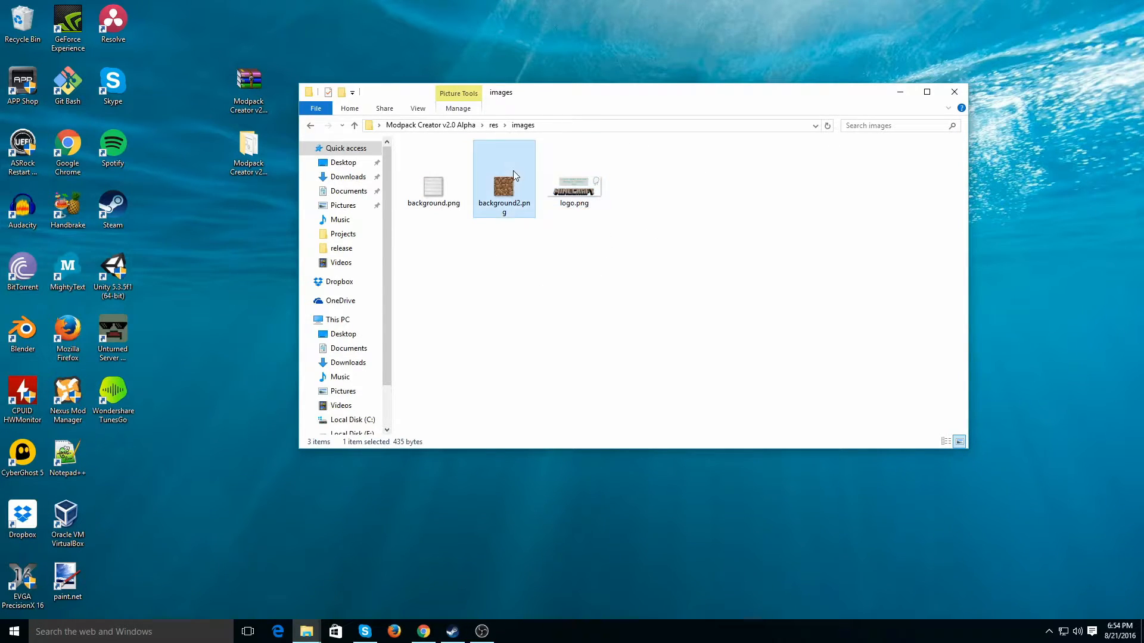
{"action": "right_click", "coordinate": [512, 170]}
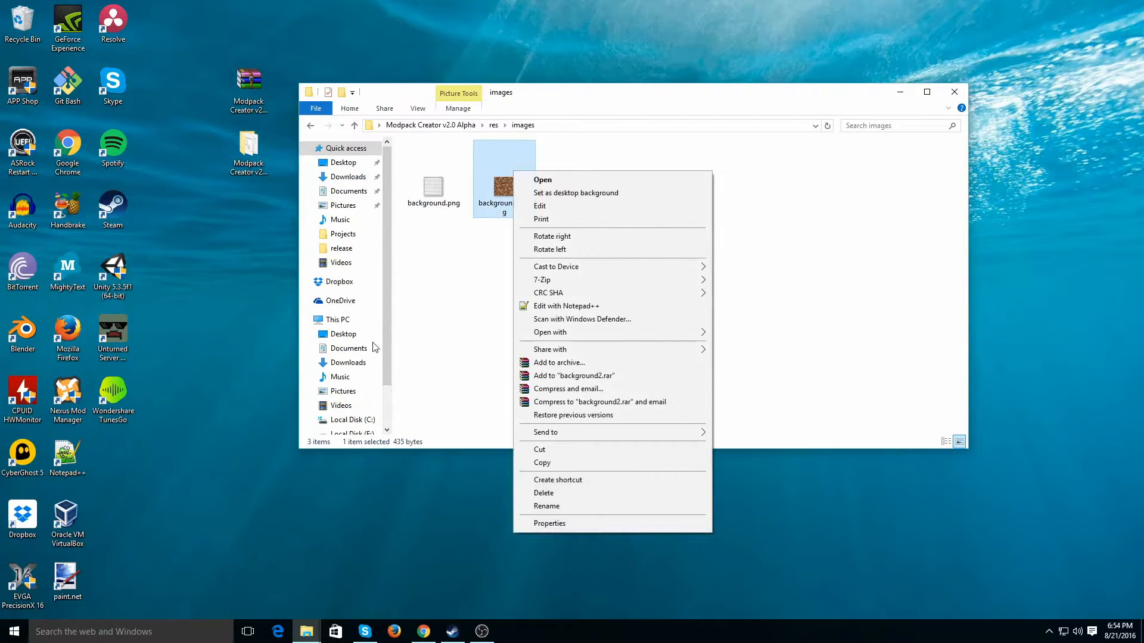
{"action": "left_click", "coordinate": [484, 290]}
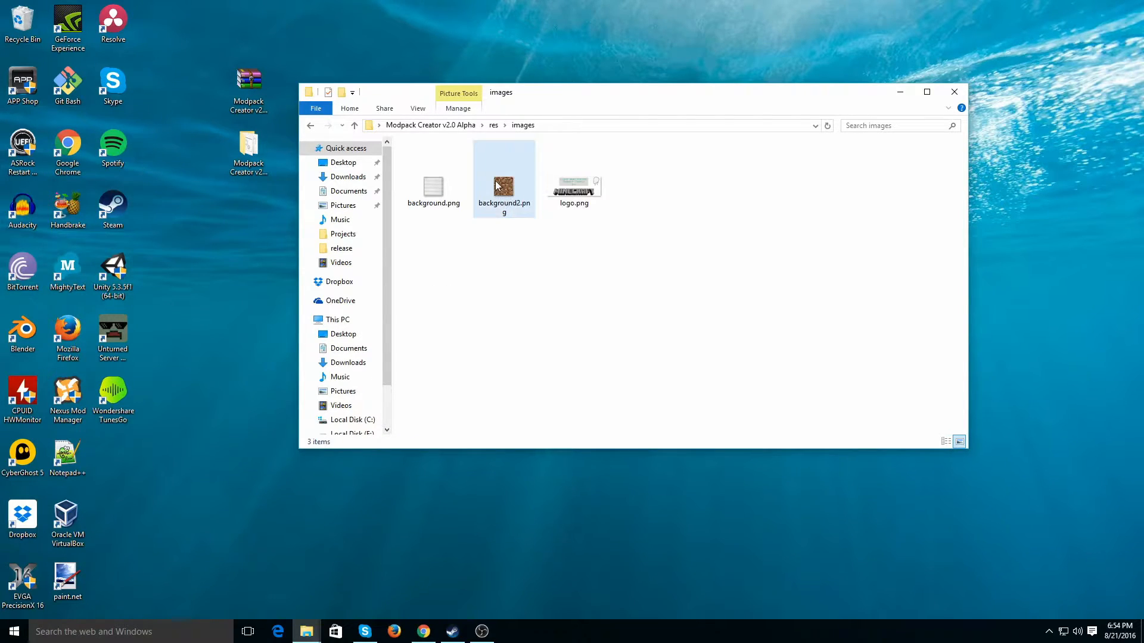
{"action": "left_click", "coordinate": [444, 180]}
{"action": "left_click", "coordinate": [502, 184]}
{"action": "left_click", "coordinate": [449, 183]}
{"action": "left_click", "coordinate": [501, 183]}
{"action": "left_click", "coordinate": [520, 331]}
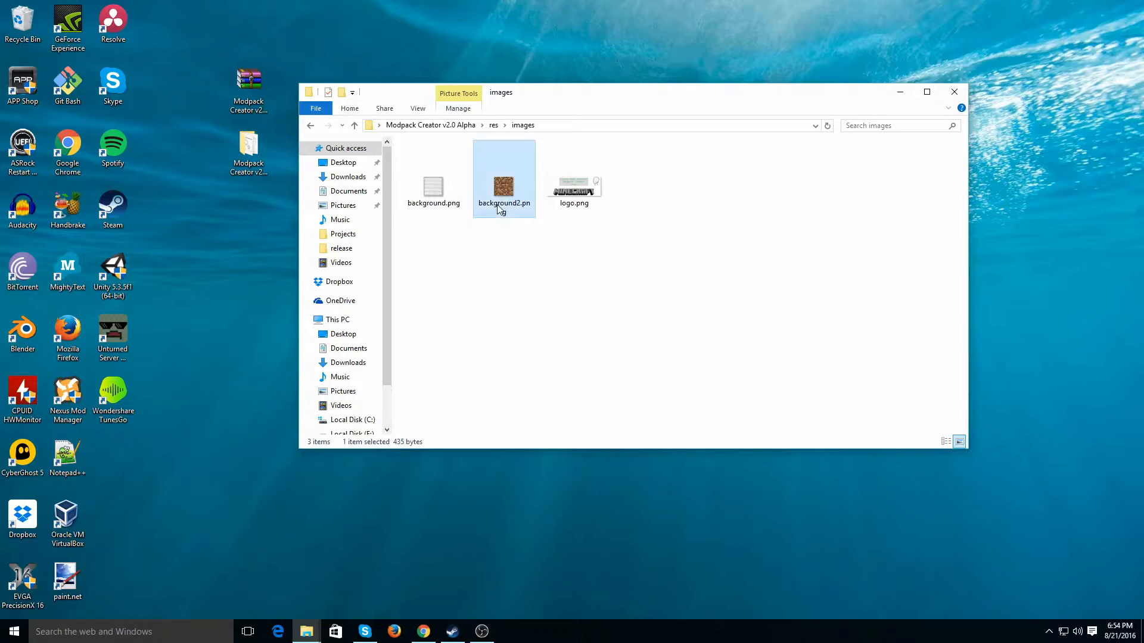
{"action": "left_click", "coordinate": [575, 204]}
{"action": "left_click", "coordinate": [505, 186]}
{"action": "left_click", "coordinate": [444, 182]}
{"action": "left_click", "coordinate": [509, 188]}
{"action": "left_click", "coordinate": [563, 191]}
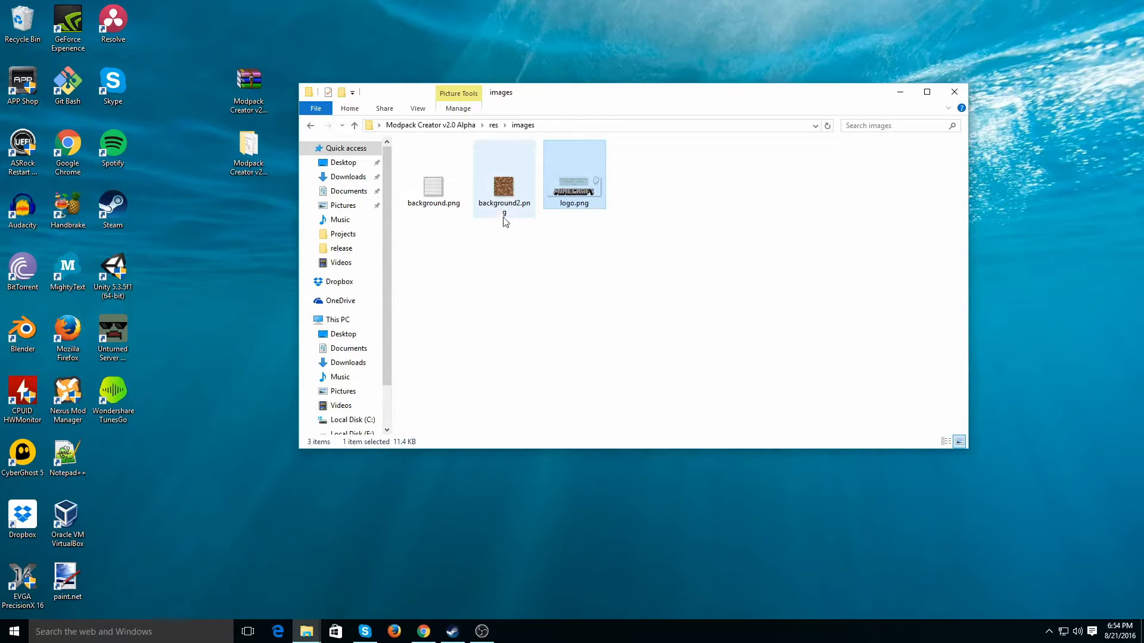
{"action": "left_click", "coordinate": [533, 304]}
{"action": "left_click", "coordinate": [437, 169]}
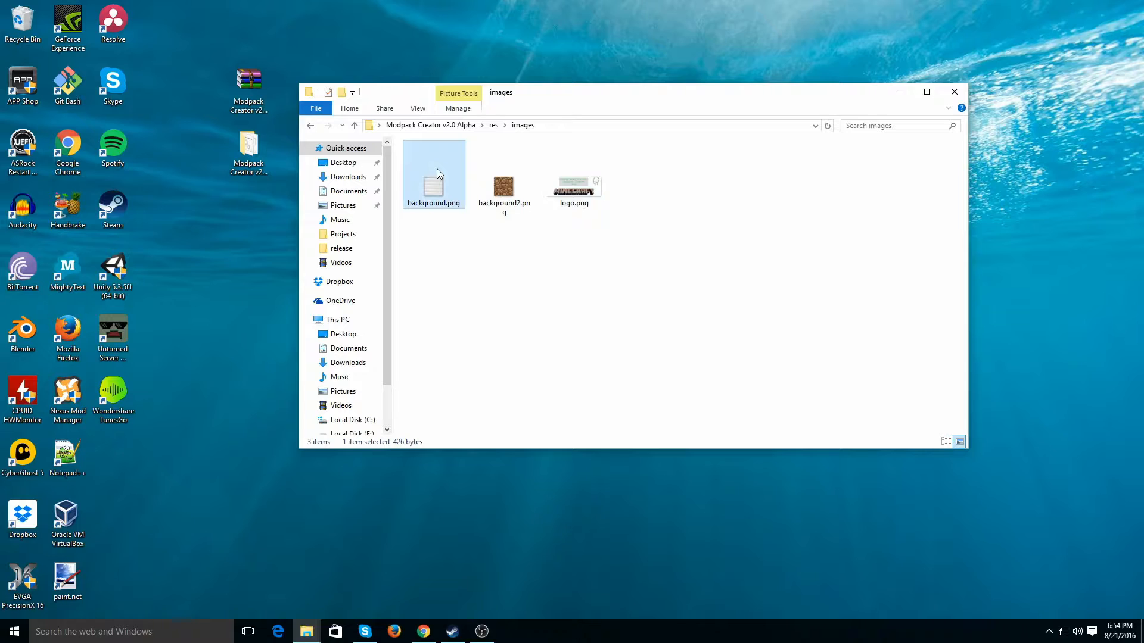
Step: Go back to the res folder and look through the config, mods and versions folders inside .minecraft
{"action": "left_click", "coordinate": [493, 125]}
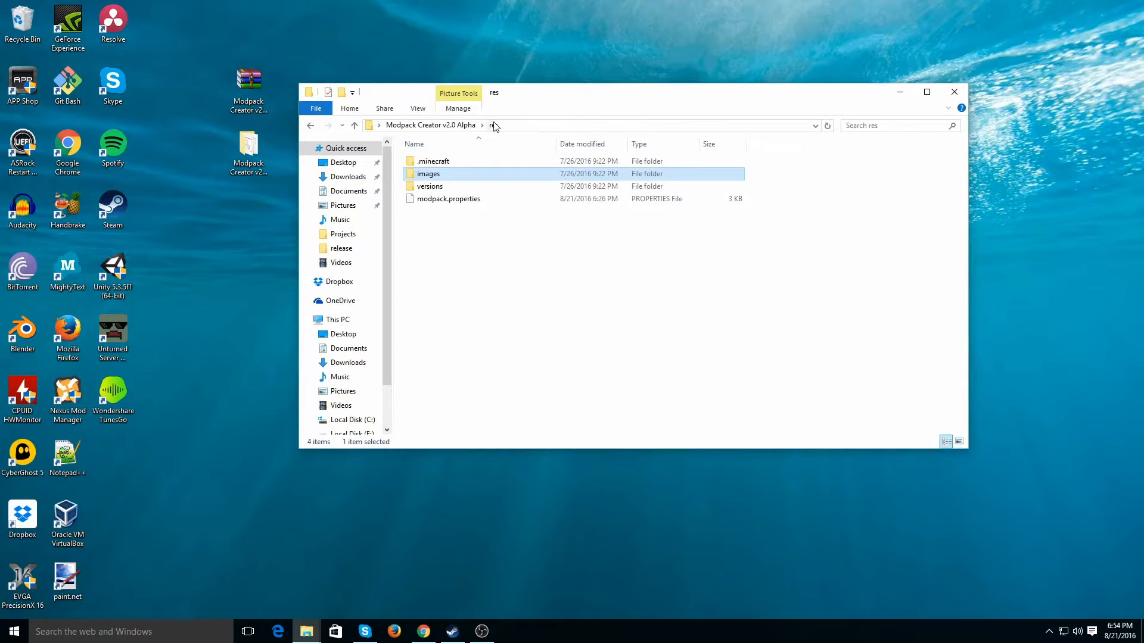
{"action": "left_click", "coordinate": [477, 162]}
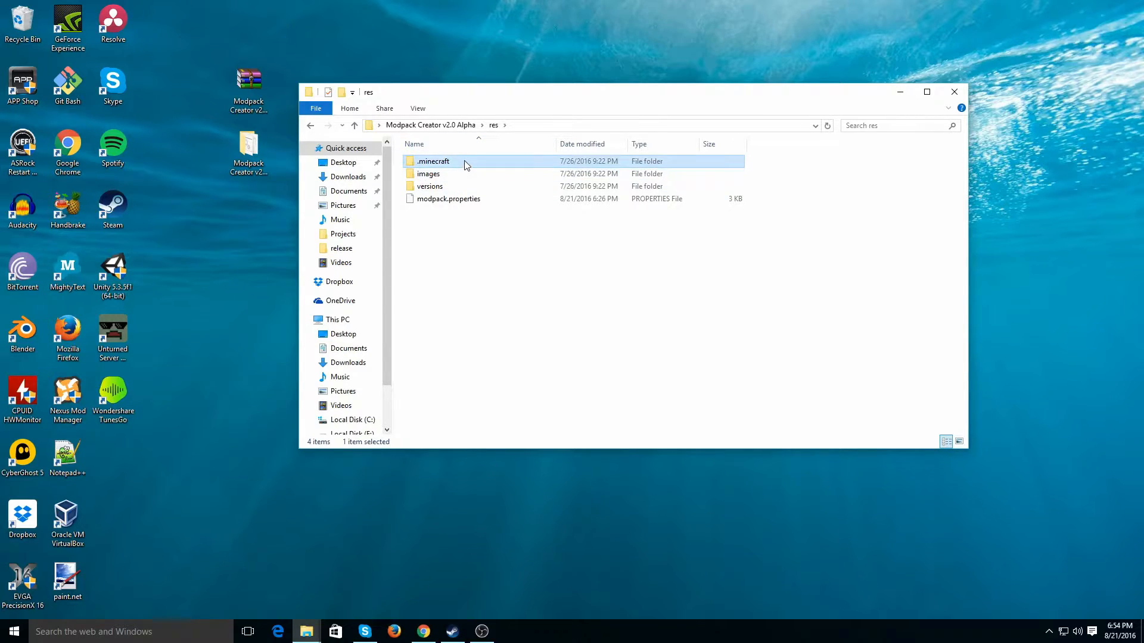
{"action": "double_click", "coordinate": [466, 165]}
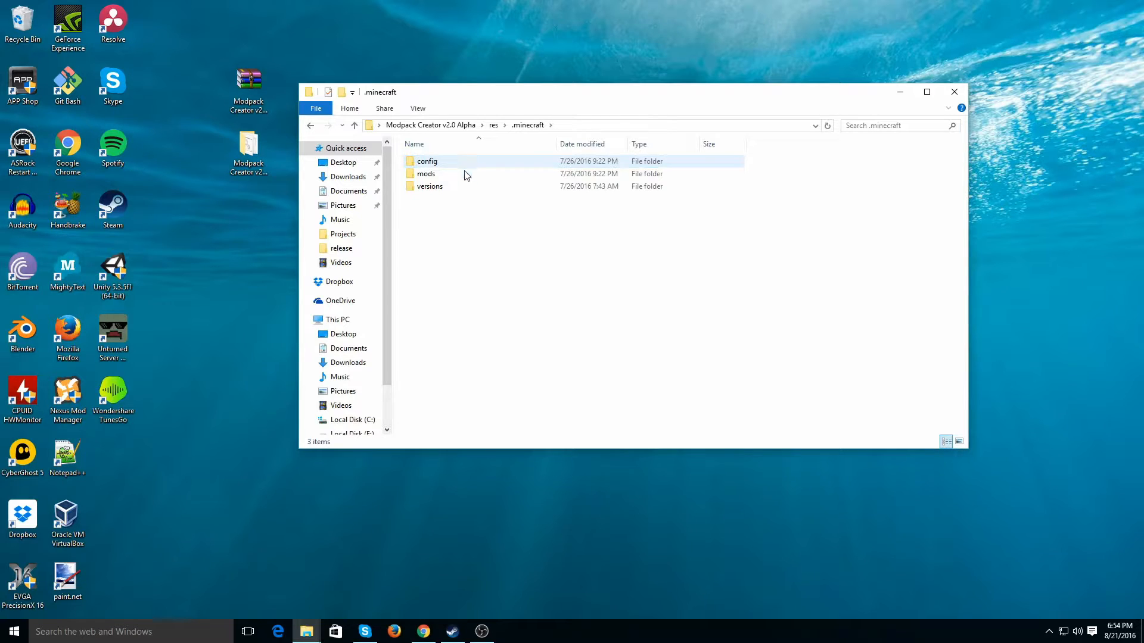
{"action": "double_click", "coordinate": [462, 162]}
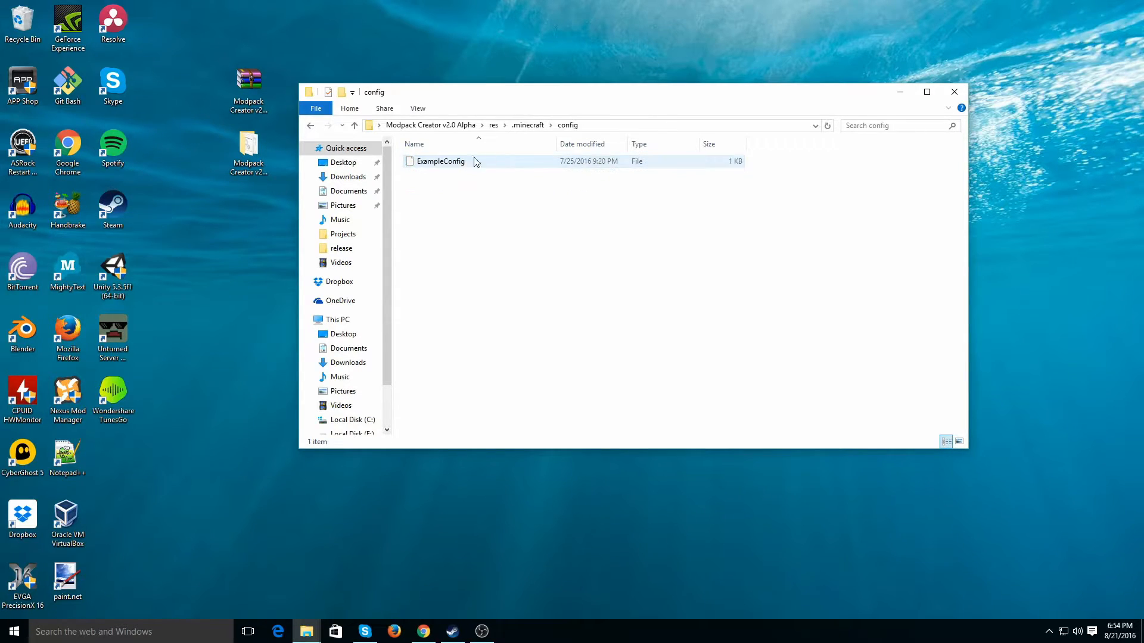
{"action": "left_click", "coordinate": [527, 125]}
{"action": "double_click", "coordinate": [481, 173]}
{"action": "left_click", "coordinate": [528, 124]}
{"action": "double_click", "coordinate": [476, 188]}
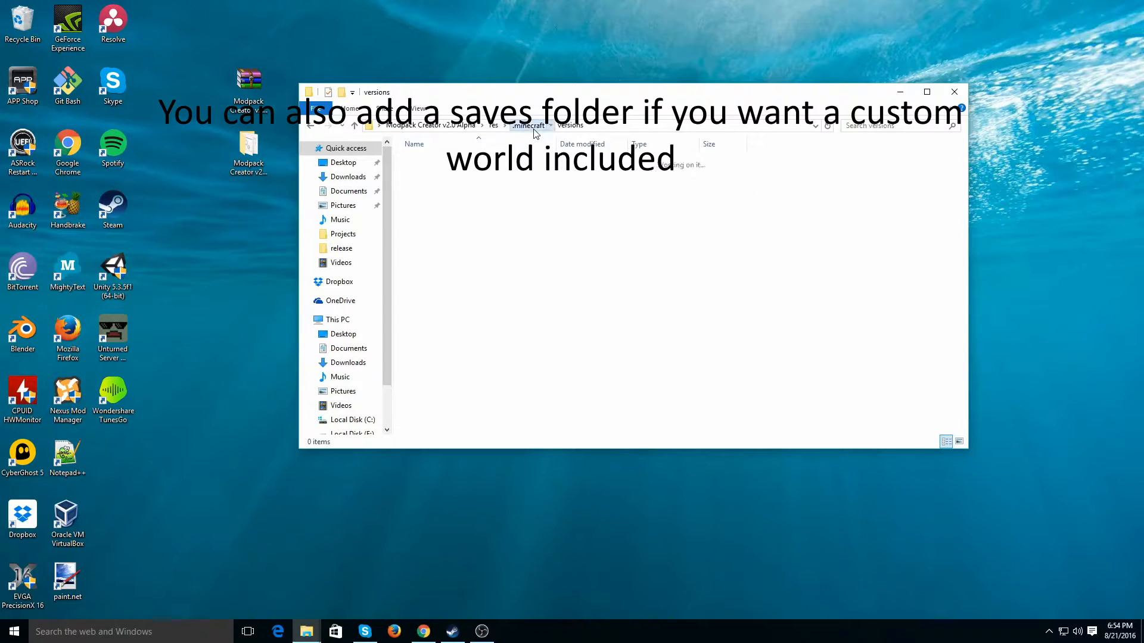
{"action": "left_click", "coordinate": [528, 124]}
{"action": "left_click", "coordinate": [477, 254]}
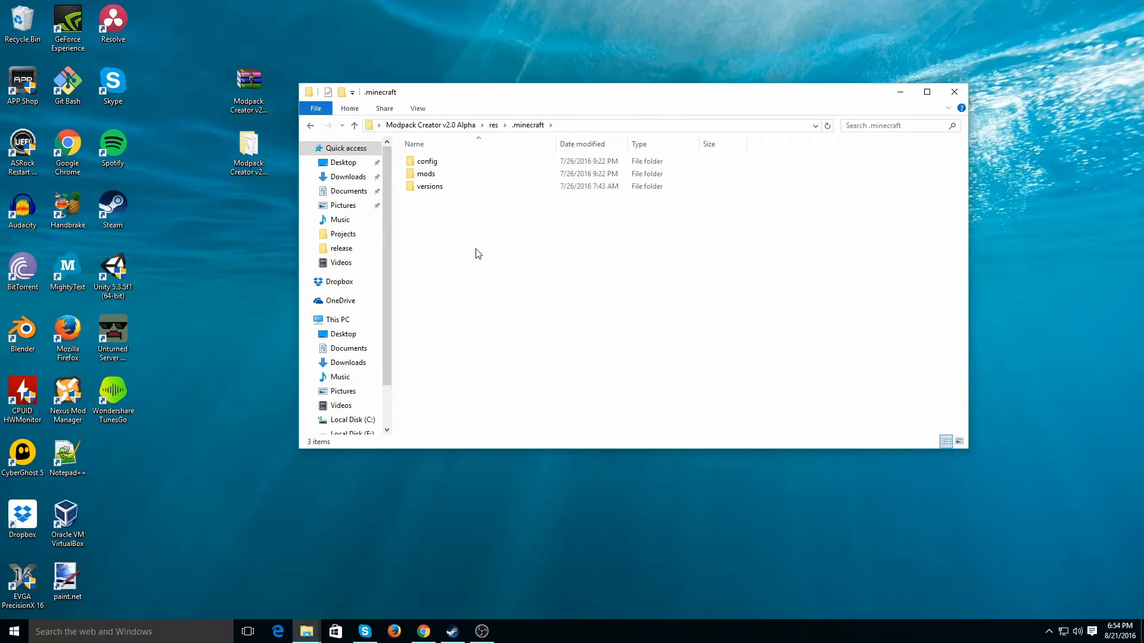
Step: Inspect the versions folder inside .minecraft twice, returning to .minecraft each time
{"action": "double_click", "coordinate": [470, 184]}
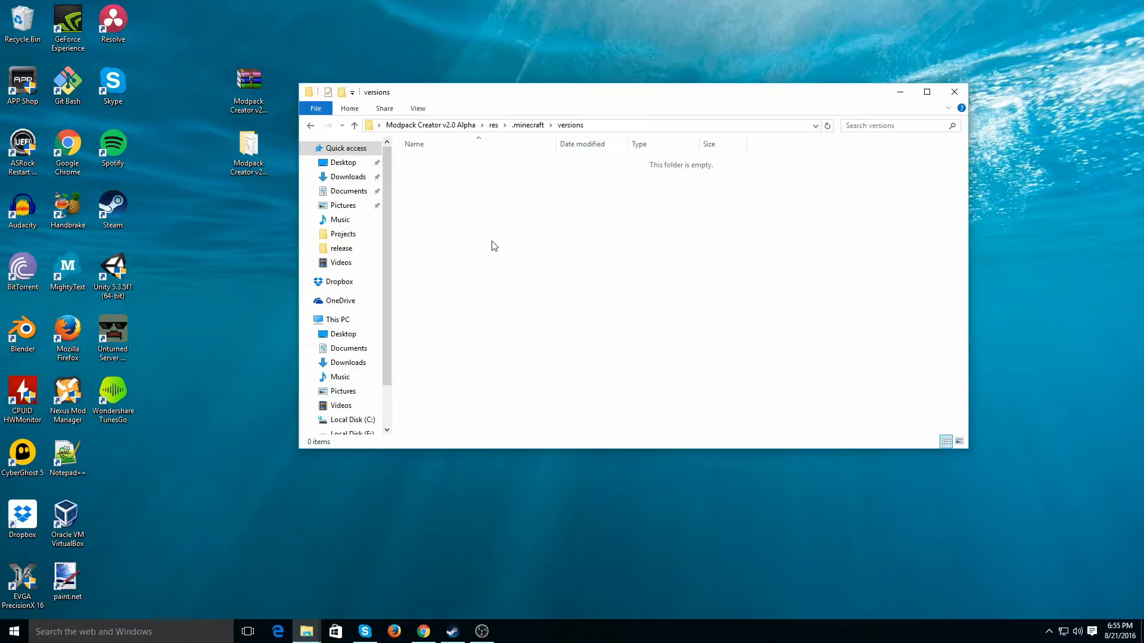
{"action": "left_click", "coordinate": [527, 125]}
{"action": "left_click", "coordinate": [524, 309]}
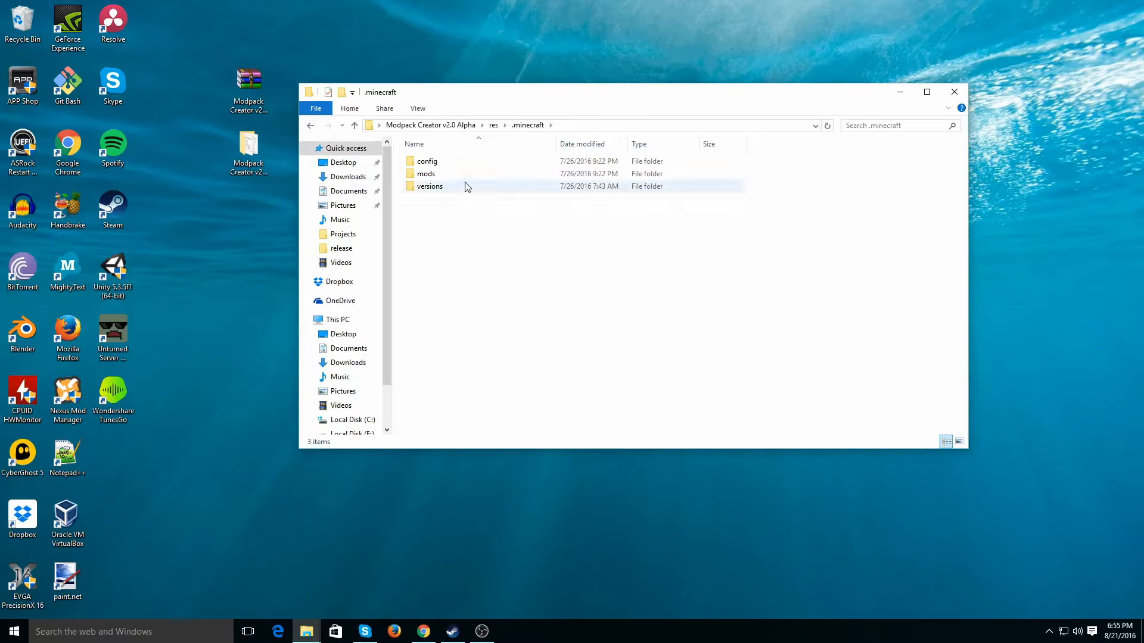
{"action": "double_click", "coordinate": [429, 186]}
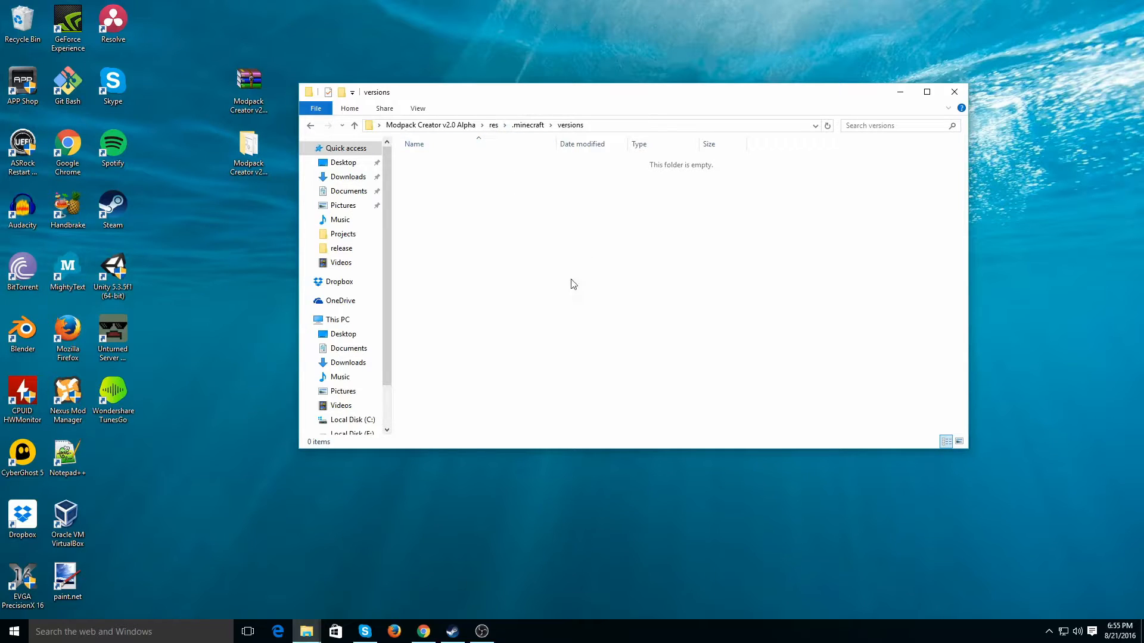
{"action": "left_click", "coordinate": [528, 126]}
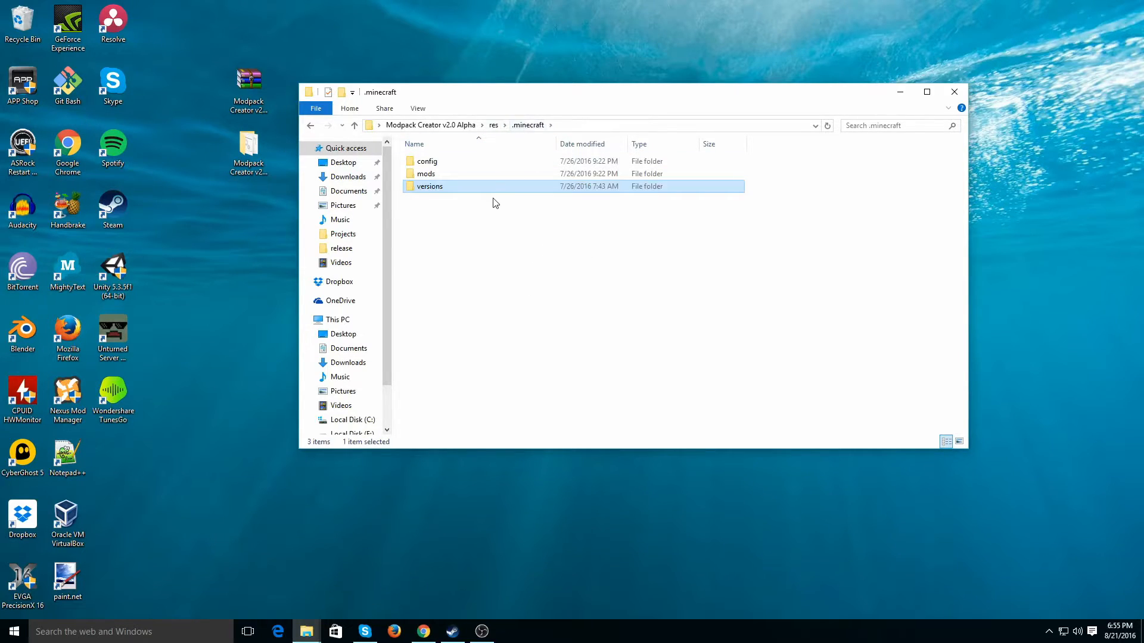
Step: Return to the res folder, open modpack.properties in Notepad++ and move the editor window over the folder window
{"action": "left_click", "coordinate": [493, 125]}
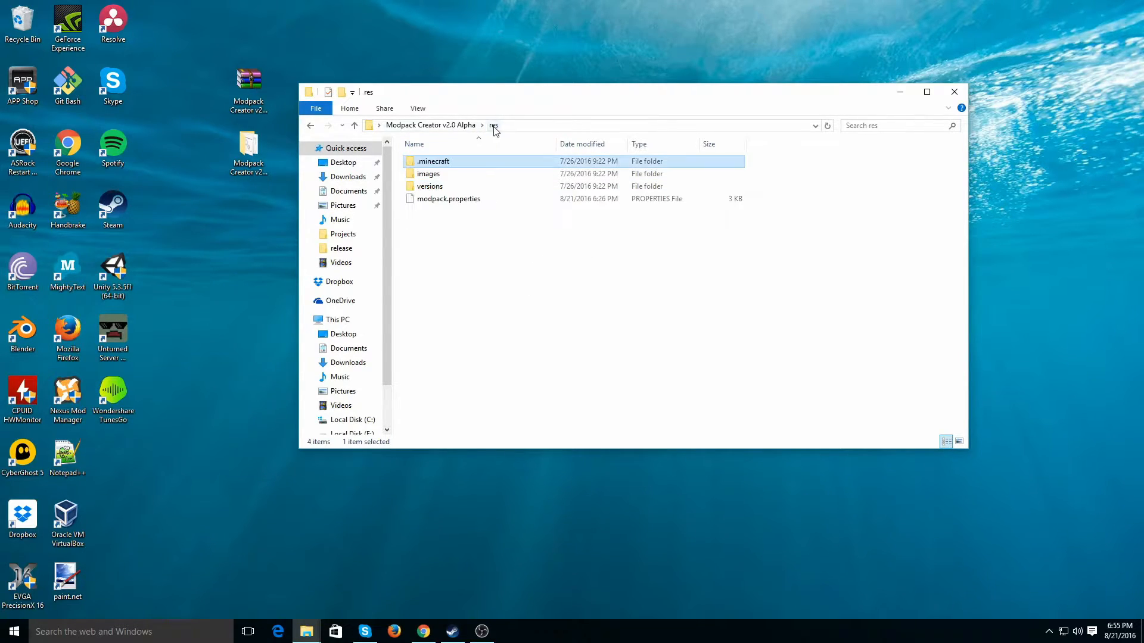
{"action": "left_click", "coordinate": [451, 291]}
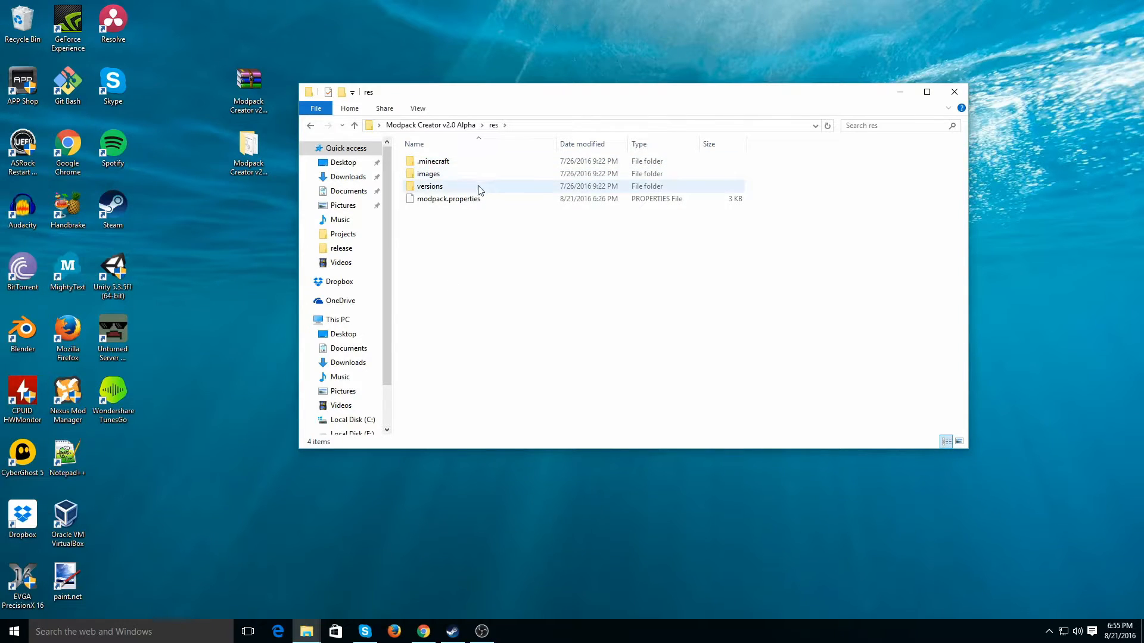
{"action": "left_click", "coordinate": [501, 204]}
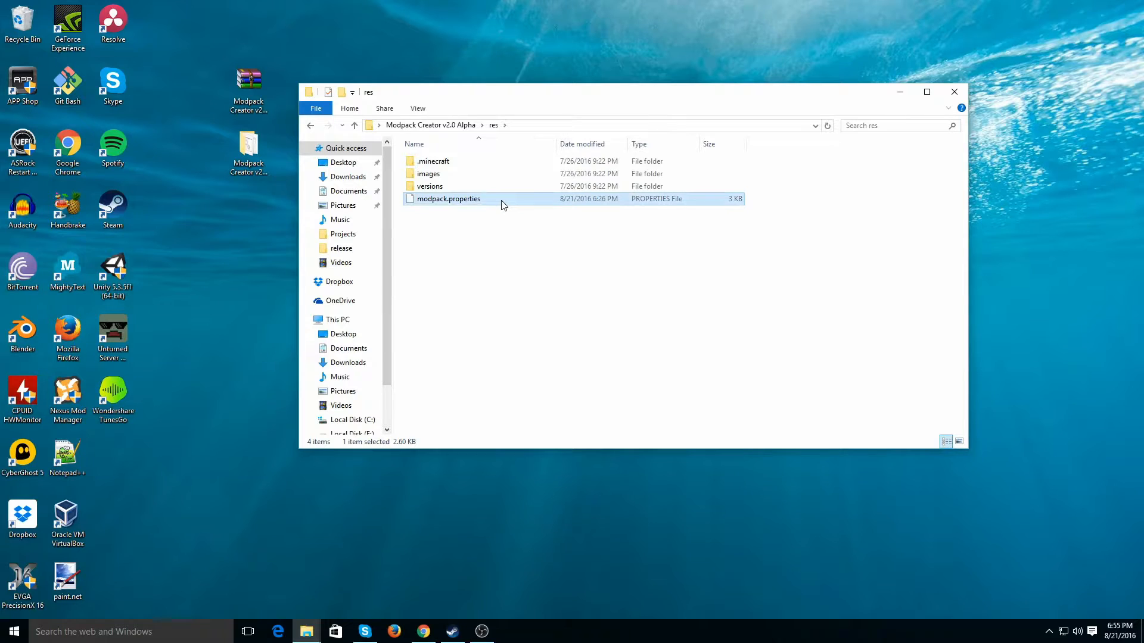
{"action": "right_click", "coordinate": [501, 204]}
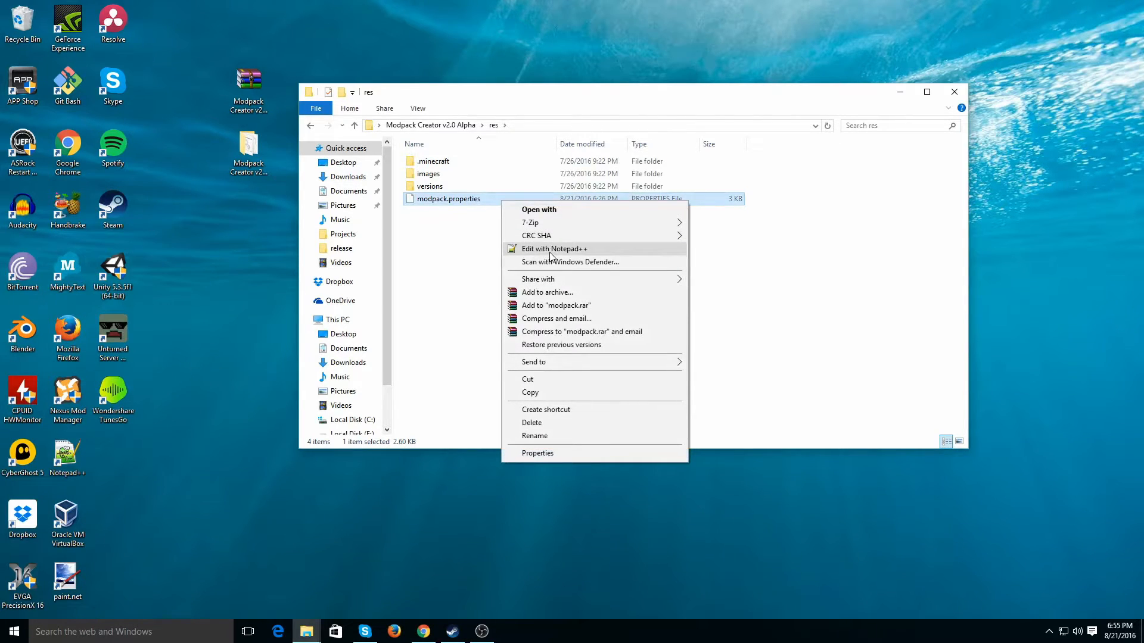
{"action": "left_click", "coordinate": [551, 250]}
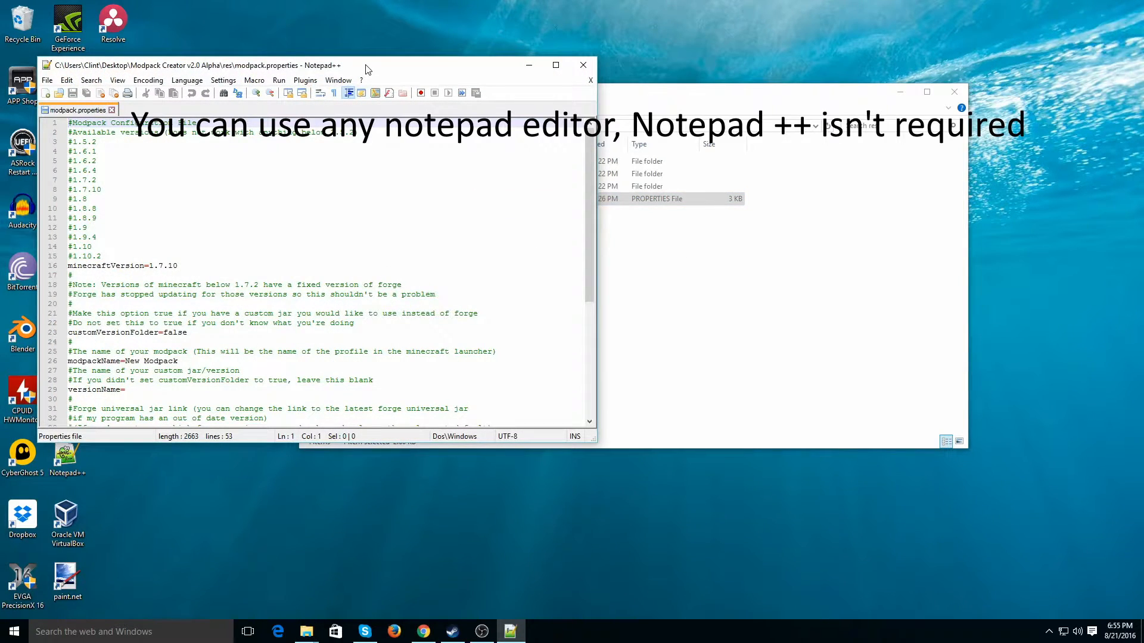
{"action": "left_click_drag", "start_coordinate": [366, 70], "coordinate": [795, 82]}
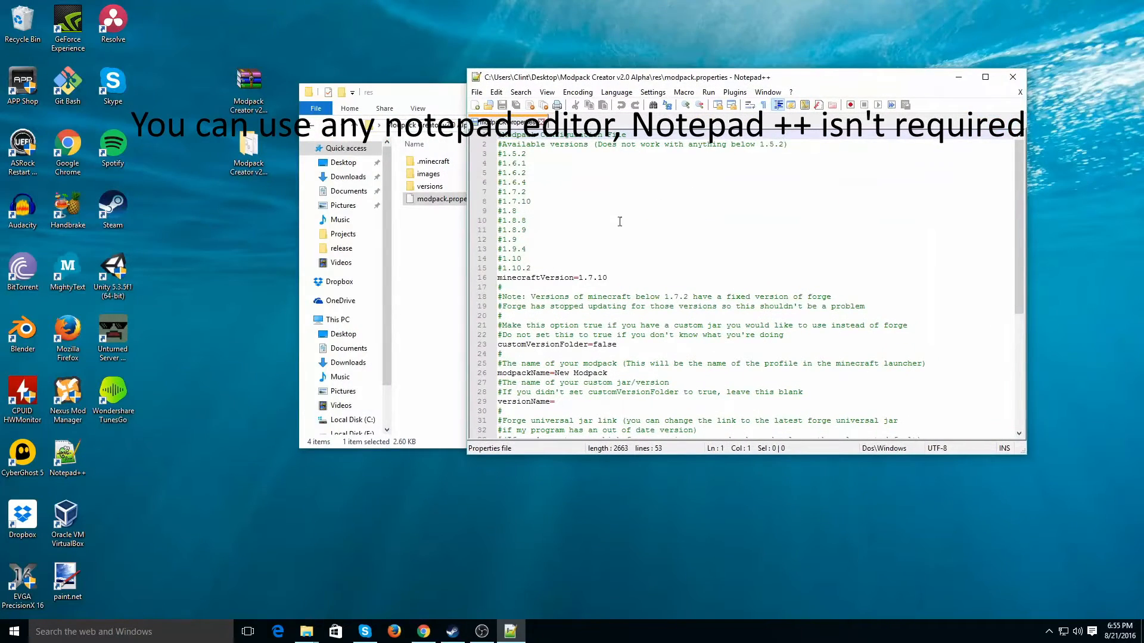
Step: Examine the minecraftVersion setting and the list of available Minecraft versions in modpack.properties
{"action": "scroll", "coordinate": [638, 220], "scroll_direction": "down", "scroll_amount": 2}
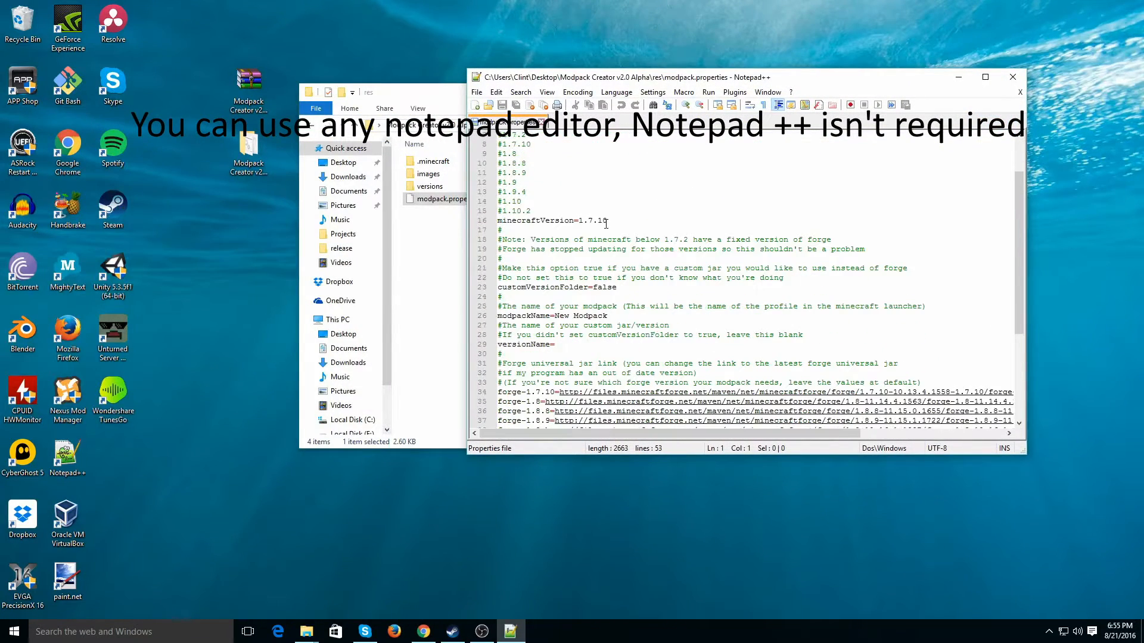
{"action": "left_click", "coordinate": [620, 223]}
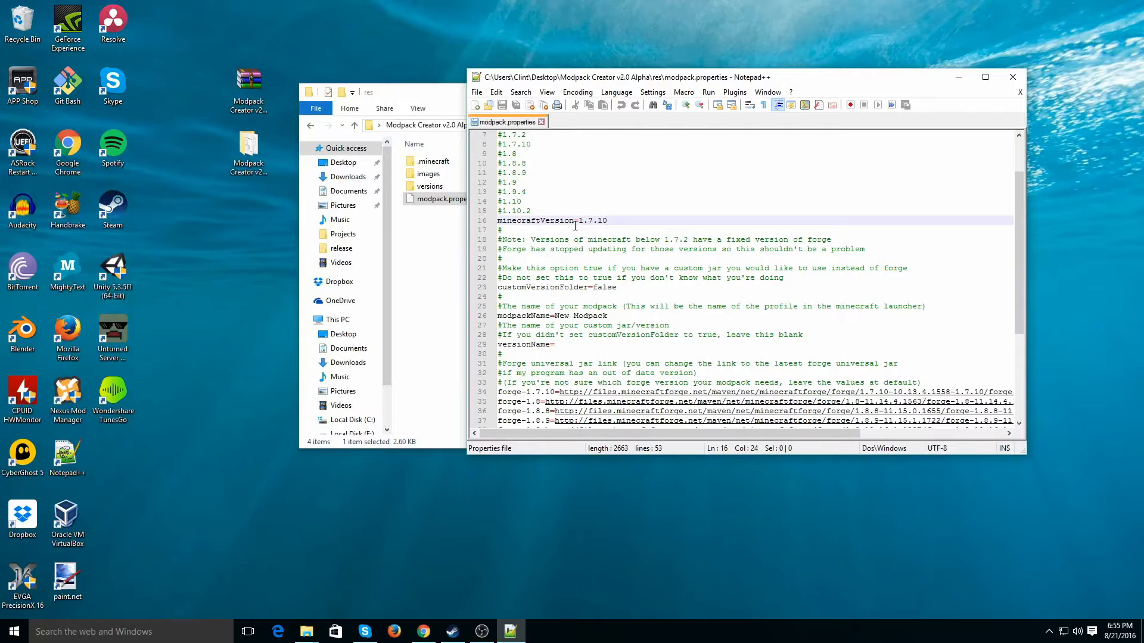
{"action": "left_click_drag", "start_coordinate": [577, 221], "coordinate": [657, 221]}
{"action": "left_click", "coordinate": [657, 221]}
{"action": "scroll", "coordinate": [656, 221], "scroll_direction": "up", "scroll_amount": 2}
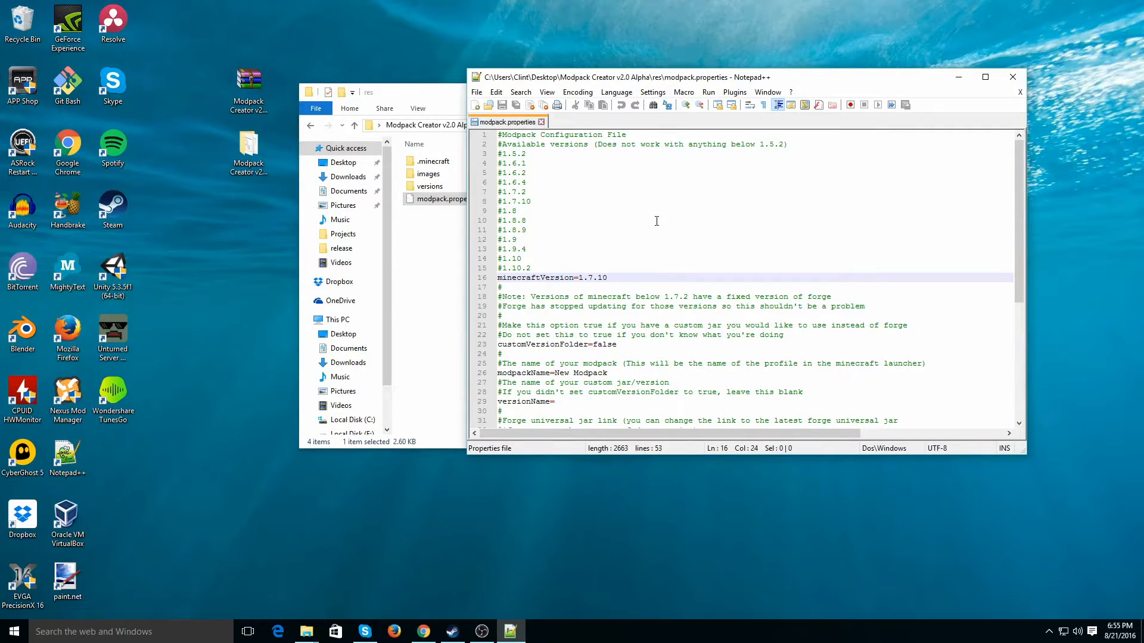
{"action": "left_click", "coordinate": [539, 153]}
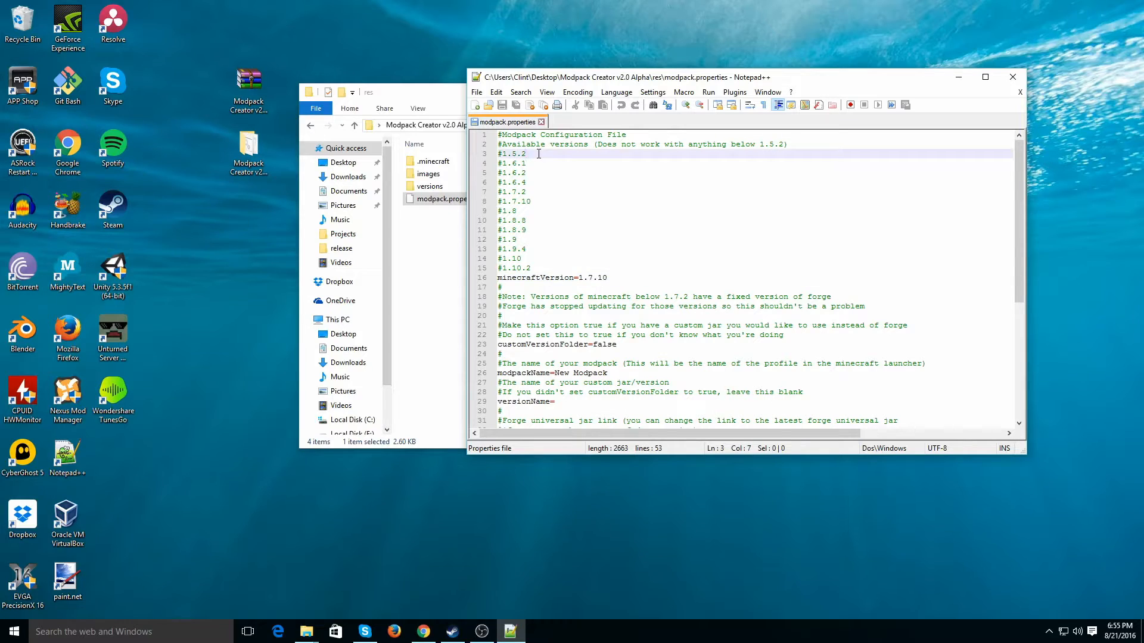
{"action": "left_click", "coordinate": [548, 268]}
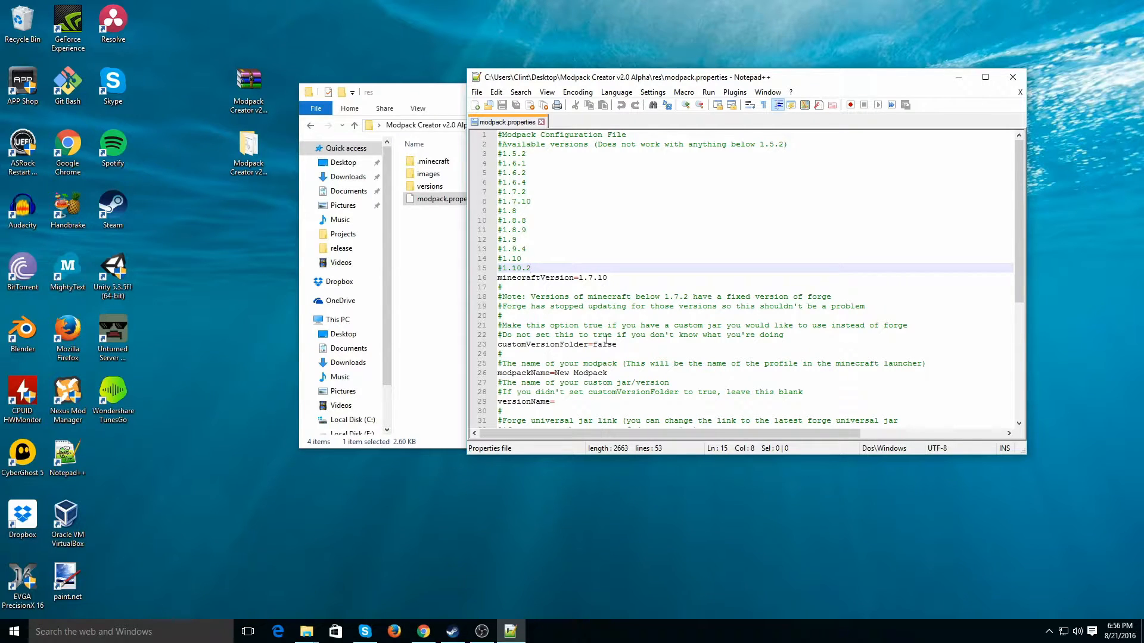
Step: Try setting customVersionFolder to true in modpack.properties and undo the change
{"action": "scroll", "coordinate": [607, 339], "scroll_direction": "down", "scroll_amount": 2}
{"action": "left_click", "coordinate": [627, 288]}
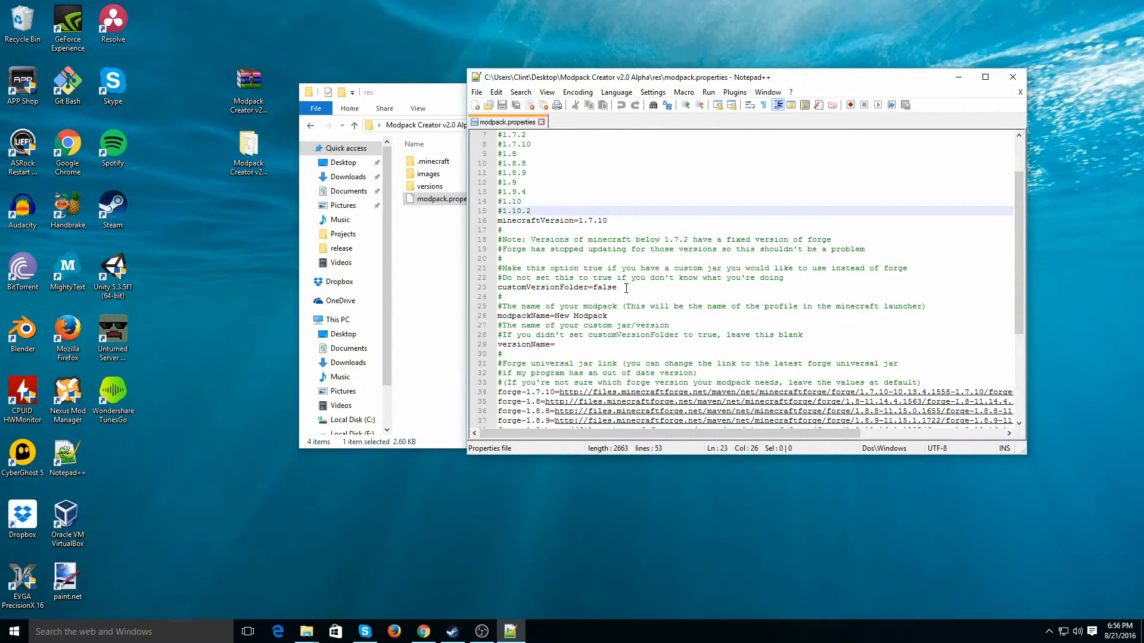
{"action": "left_click_drag", "start_coordinate": [594, 287], "coordinate": [642, 289]}
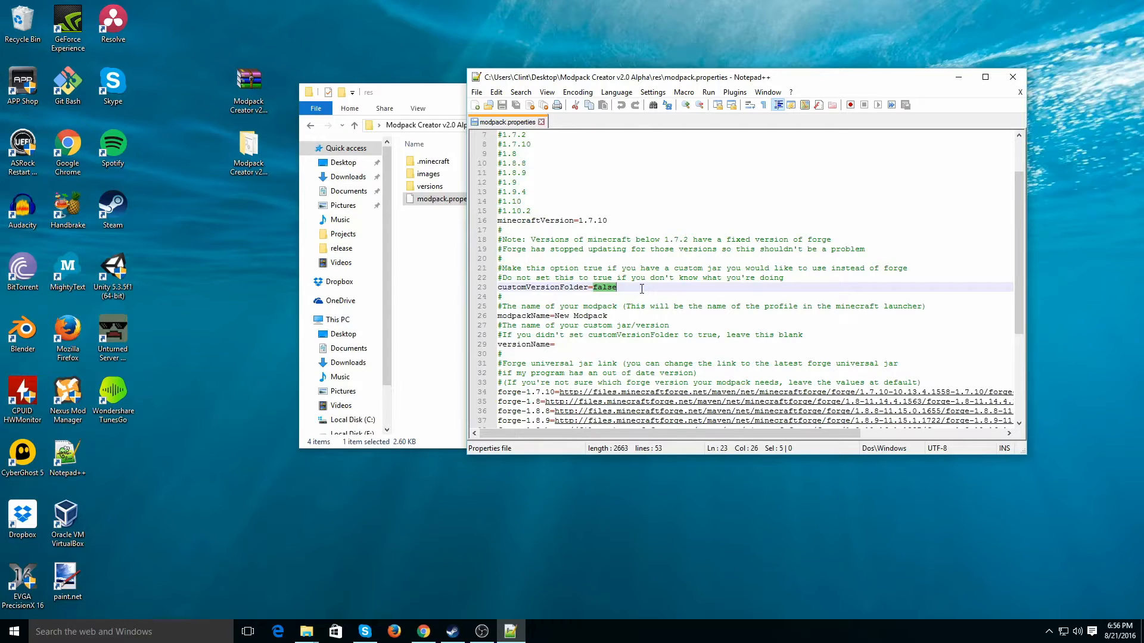
{"action": "type", "text": "true"}
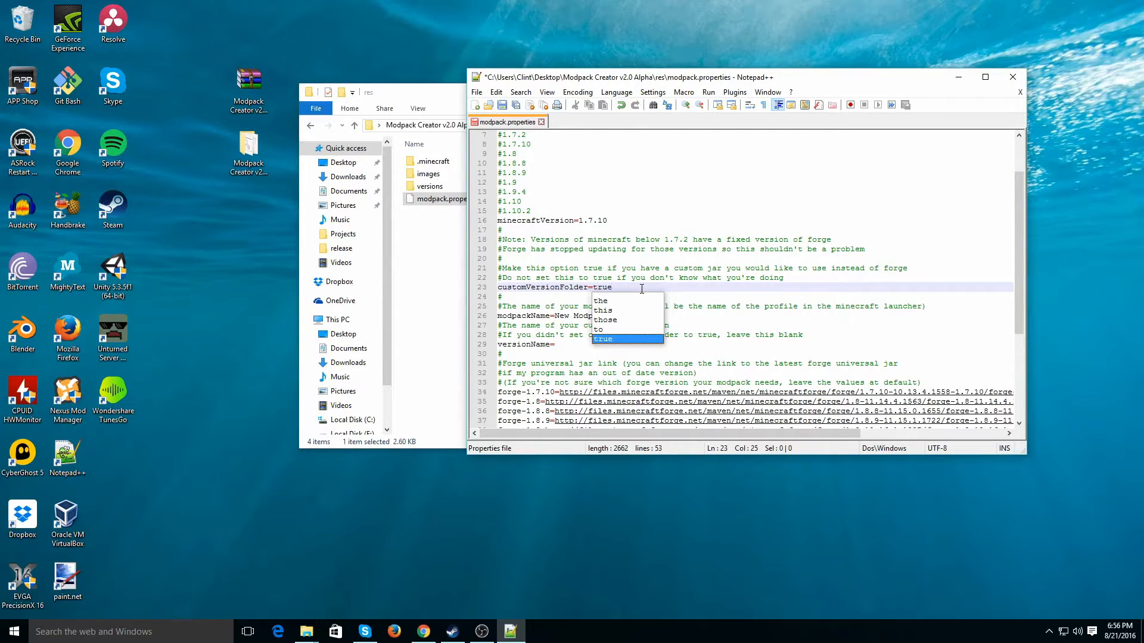
{"action": "key", "text": "Escape"}
{"action": "key", "text": "ctrl+z"}
{"action": "key", "text": "ctrl+z"}
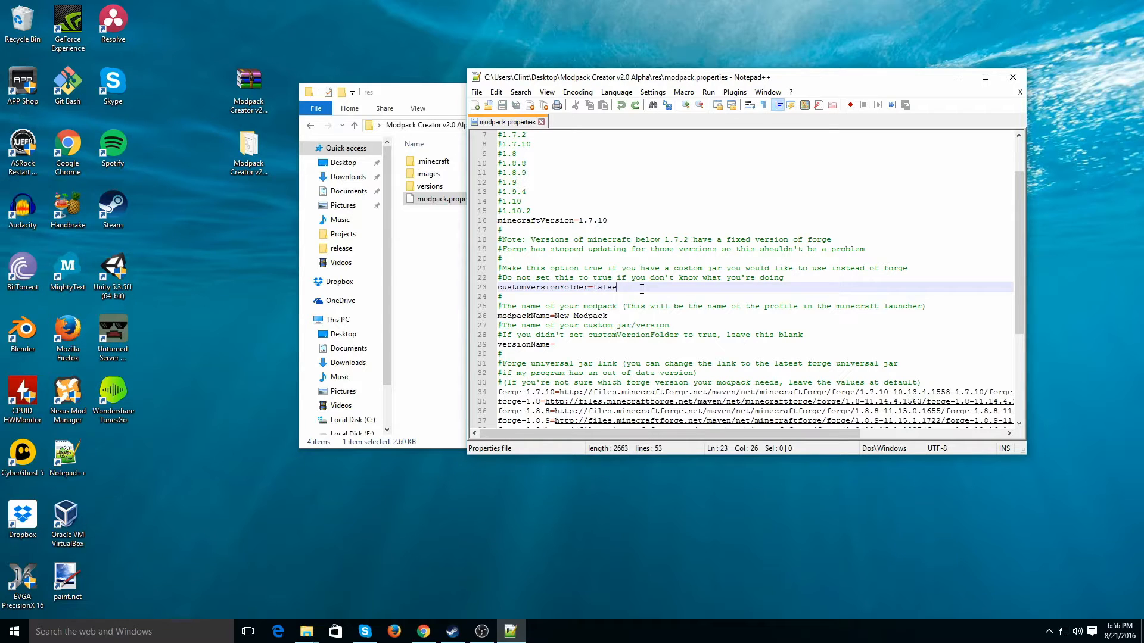
Step: Set modpackName to "Hey, that's pretty good" in modpack.properties and save the file
{"action": "left_click", "coordinate": [570, 346]}
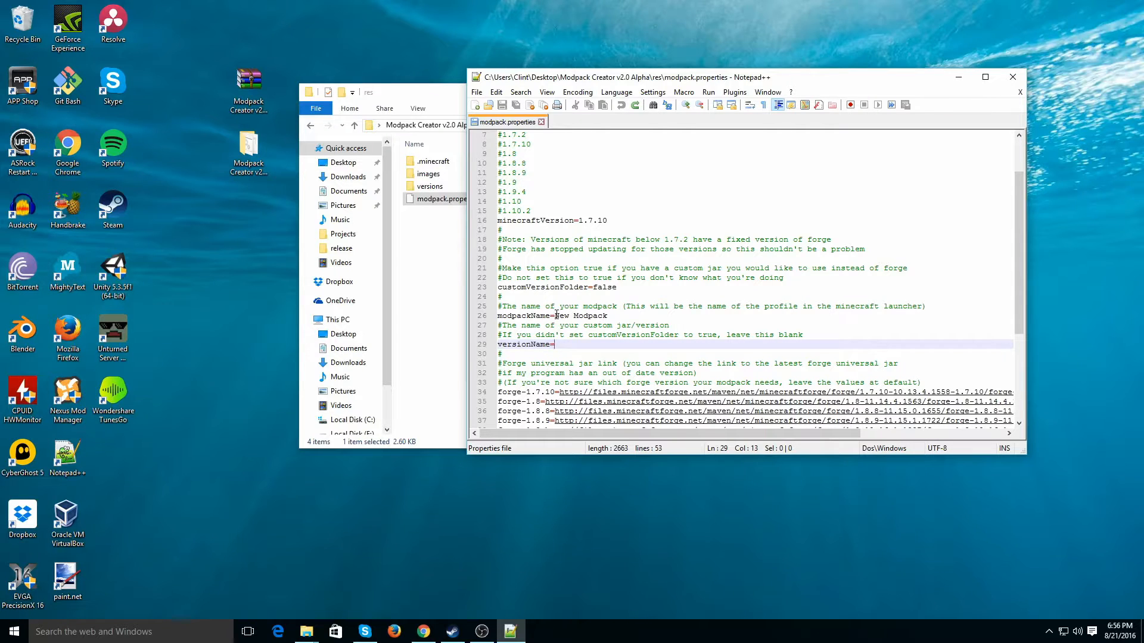
{"action": "left_click_drag", "start_coordinate": [555, 316], "coordinate": [617, 314]}
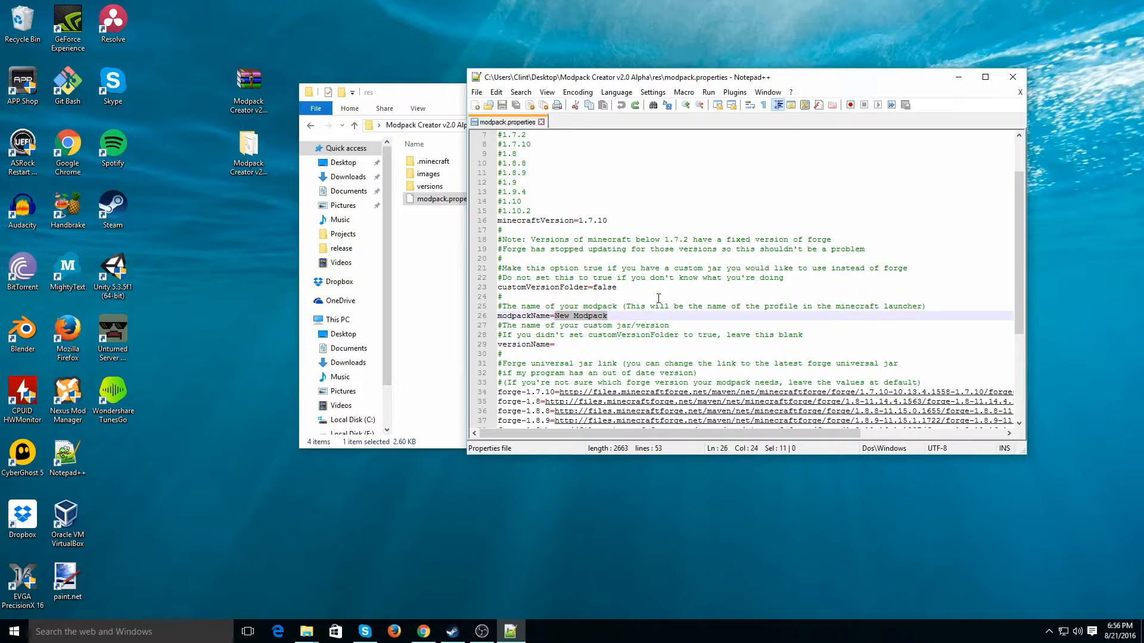
{"action": "type", "text": "Hey"}
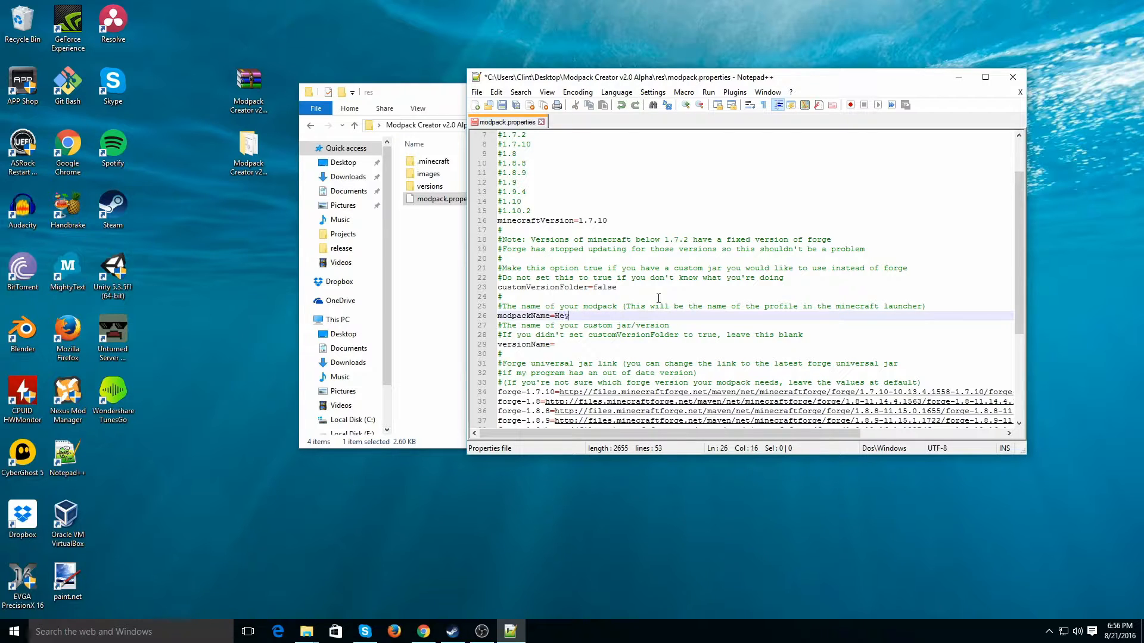
{"action": "type", "text": ", that;"}
{"action": "type", "text": "s pretty good"}
{"action": "key", "text": "ctrl+s"}
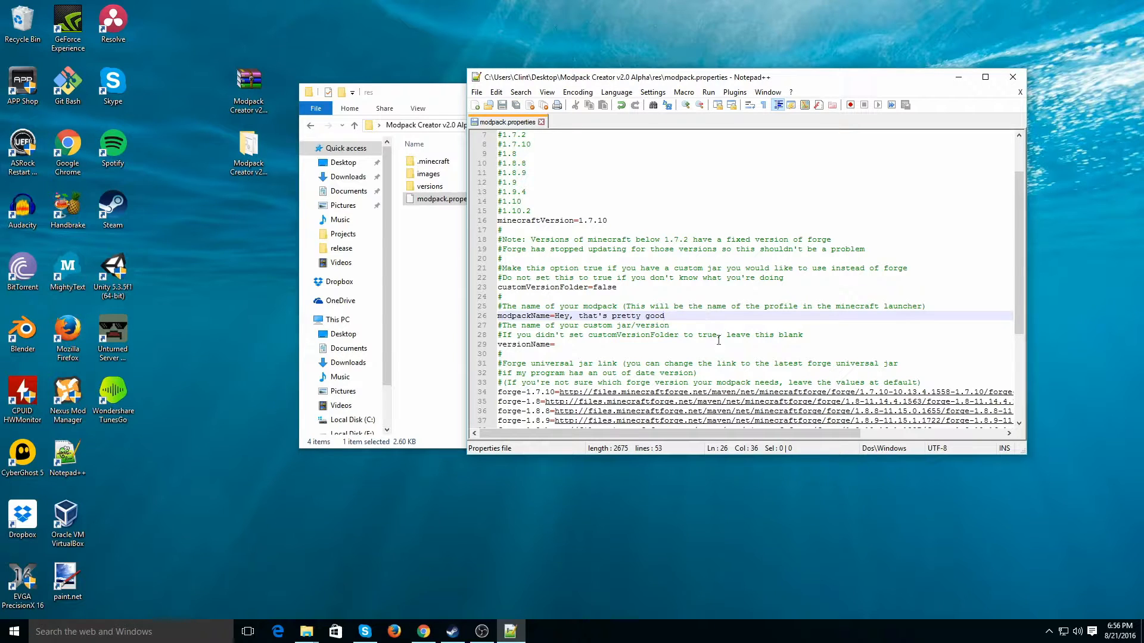
Step: Examine the Forge universal jar links and the forgeVersion folder names in modpack.properties
{"action": "left_click", "coordinate": [717, 353]}
{"action": "scroll", "coordinate": [715, 353], "scroll_direction": "down", "scroll_amount": 5}
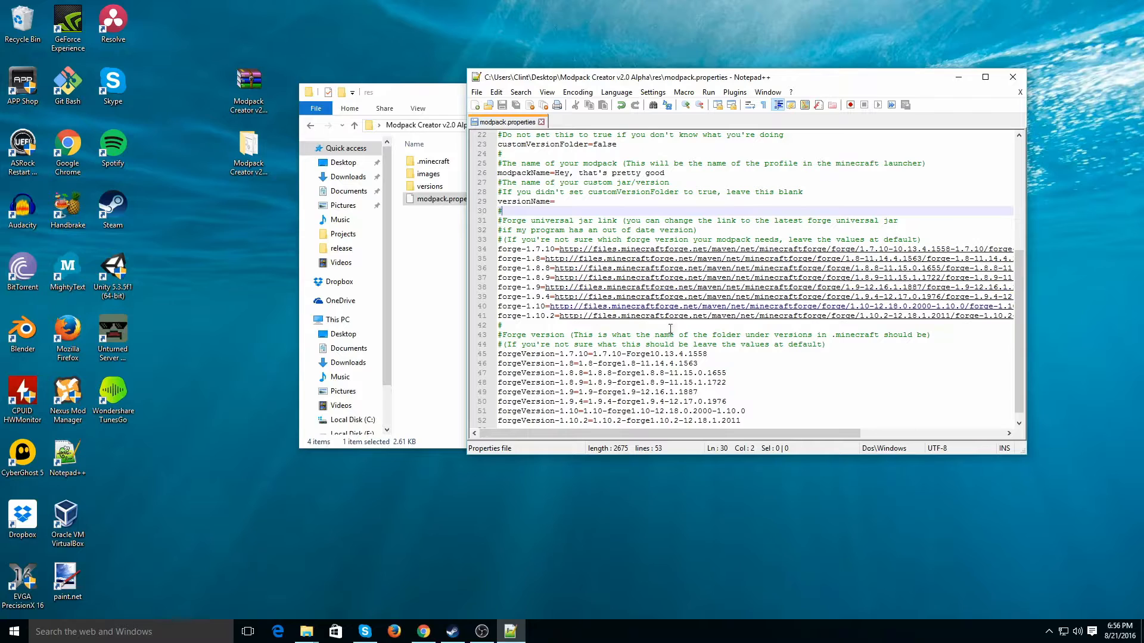
{"action": "scroll", "coordinate": [677, 353], "scroll_direction": "down", "scroll_amount": 1}
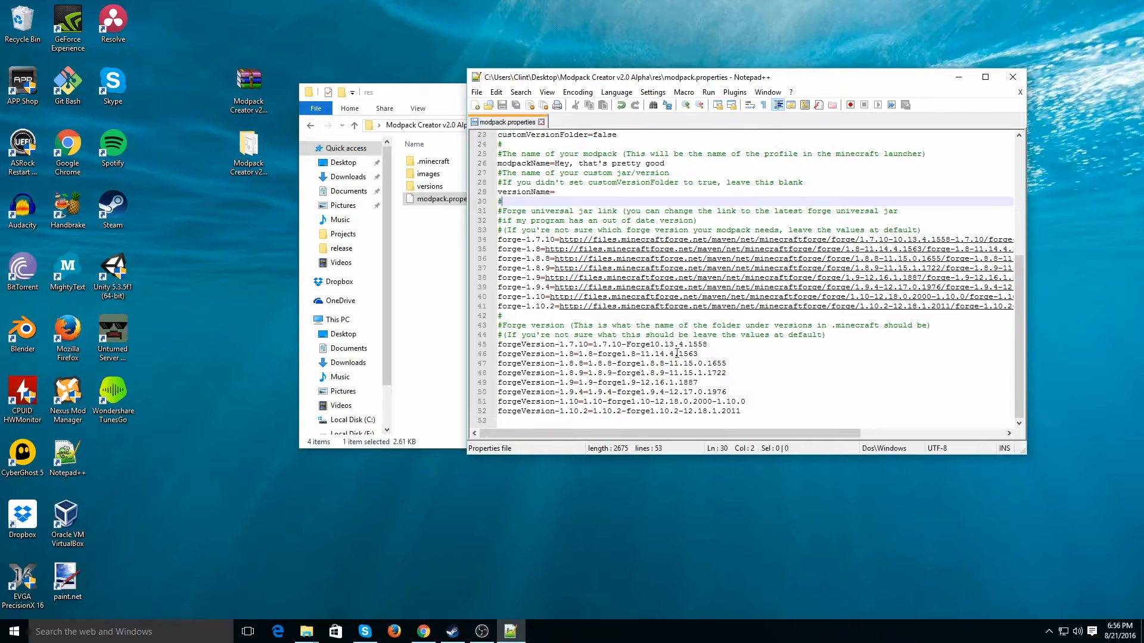
{"action": "left_click", "coordinate": [765, 407]}
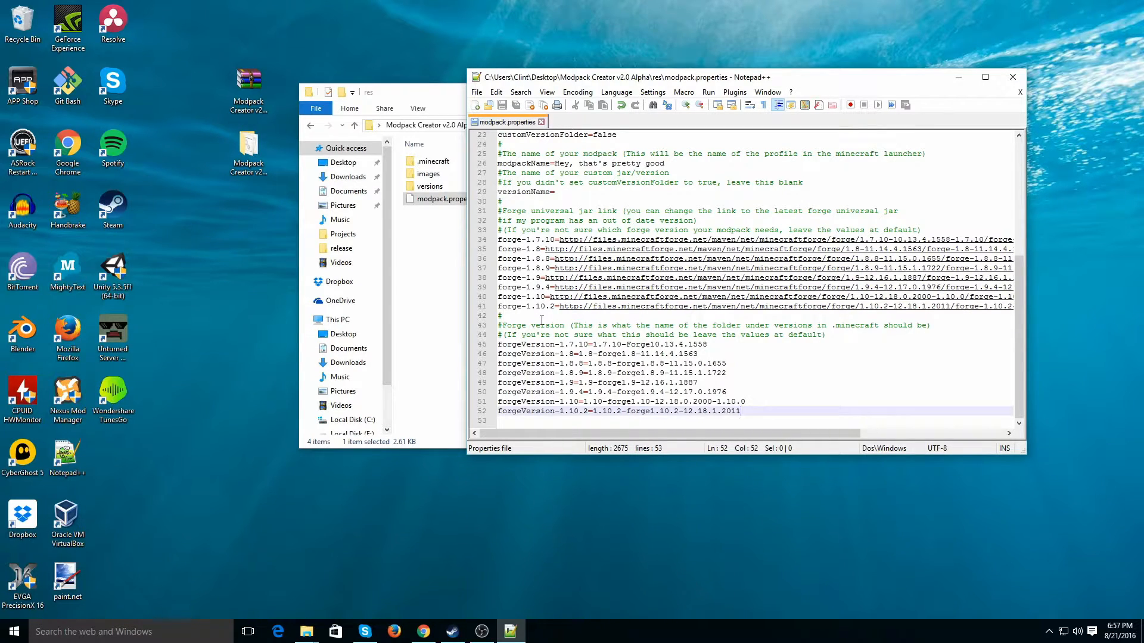
{"action": "scroll", "coordinate": [682, 268], "scroll_direction": "up", "scroll_amount": 3}
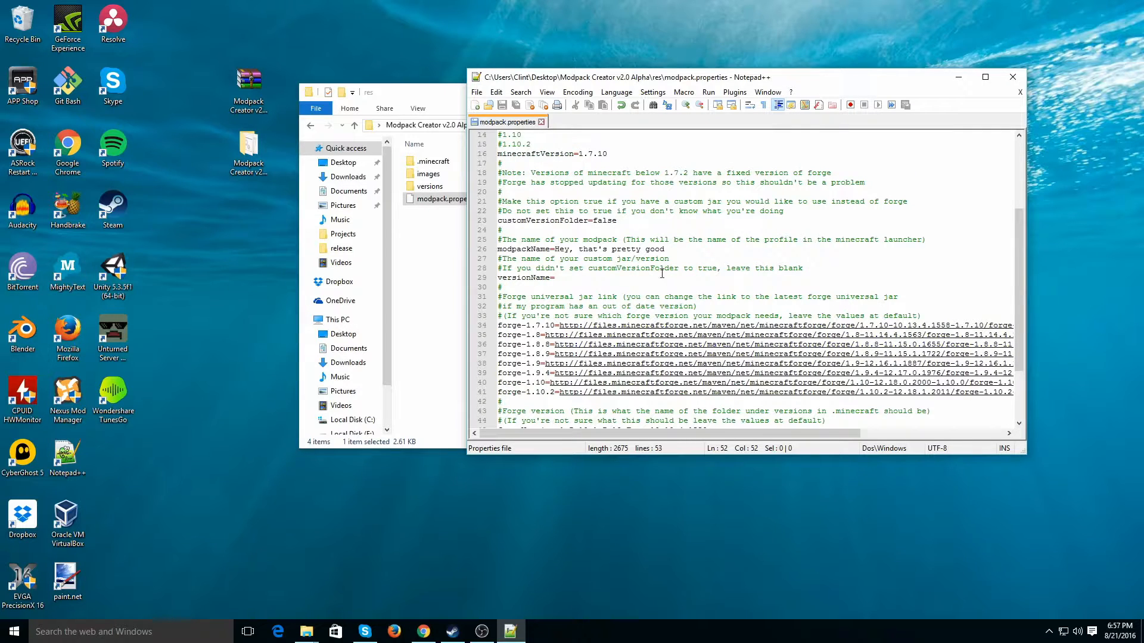
{"action": "scroll", "coordinate": [662, 273], "scroll_direction": "down", "scroll_amount": 3}
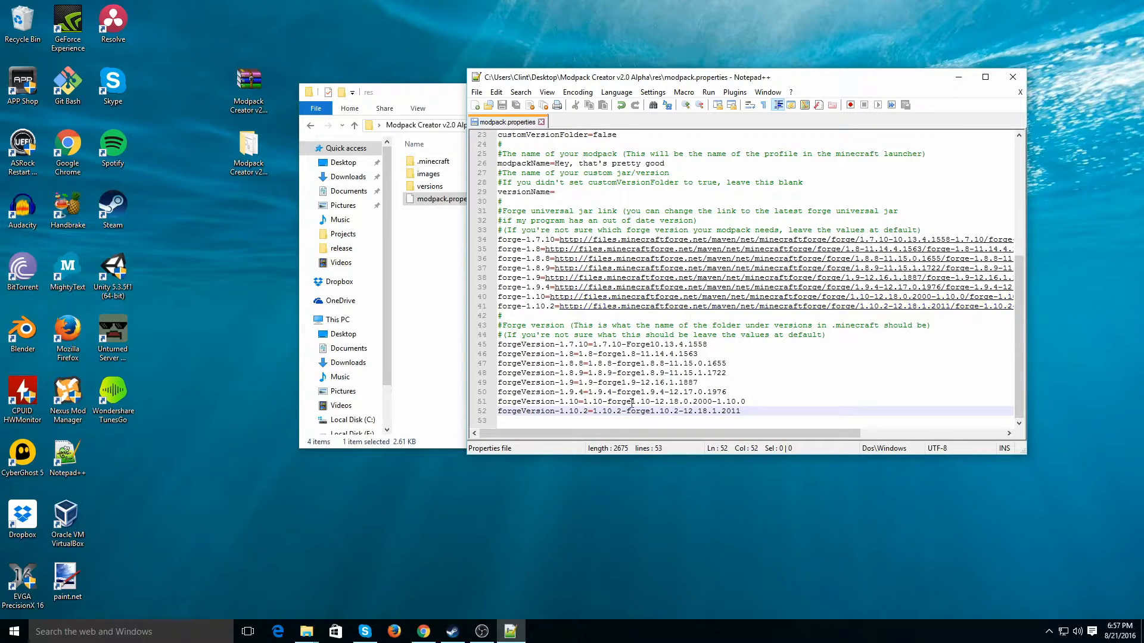
{"action": "left_click_drag", "start_coordinate": [623, 432], "coordinate": [766, 433]}
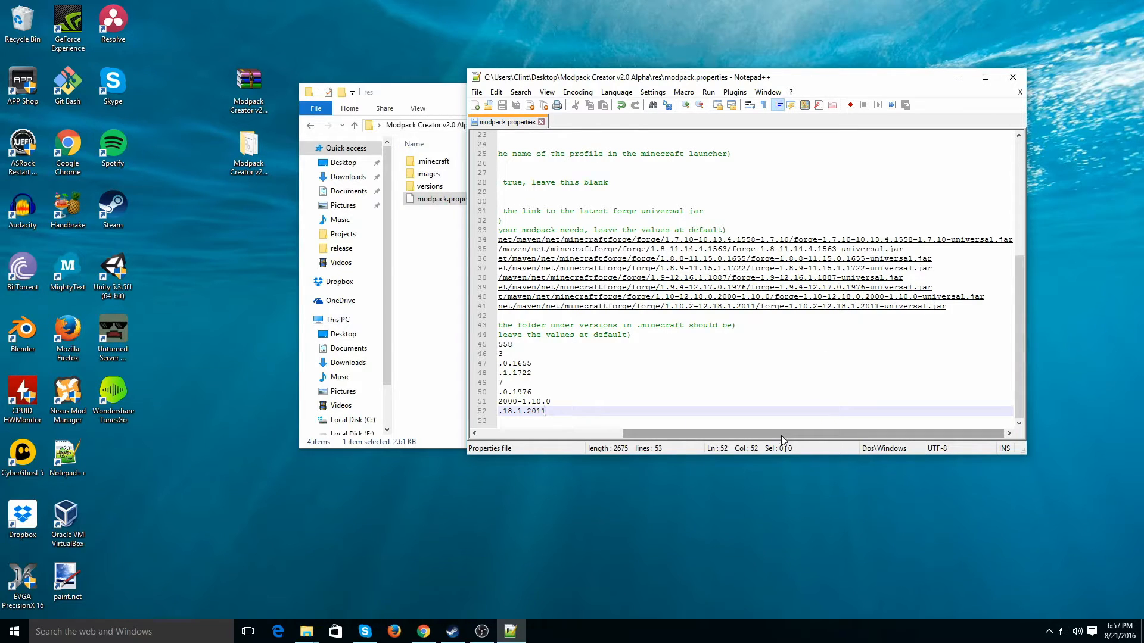
{"action": "left_click_drag", "start_coordinate": [781, 435], "coordinate": [636, 435]}
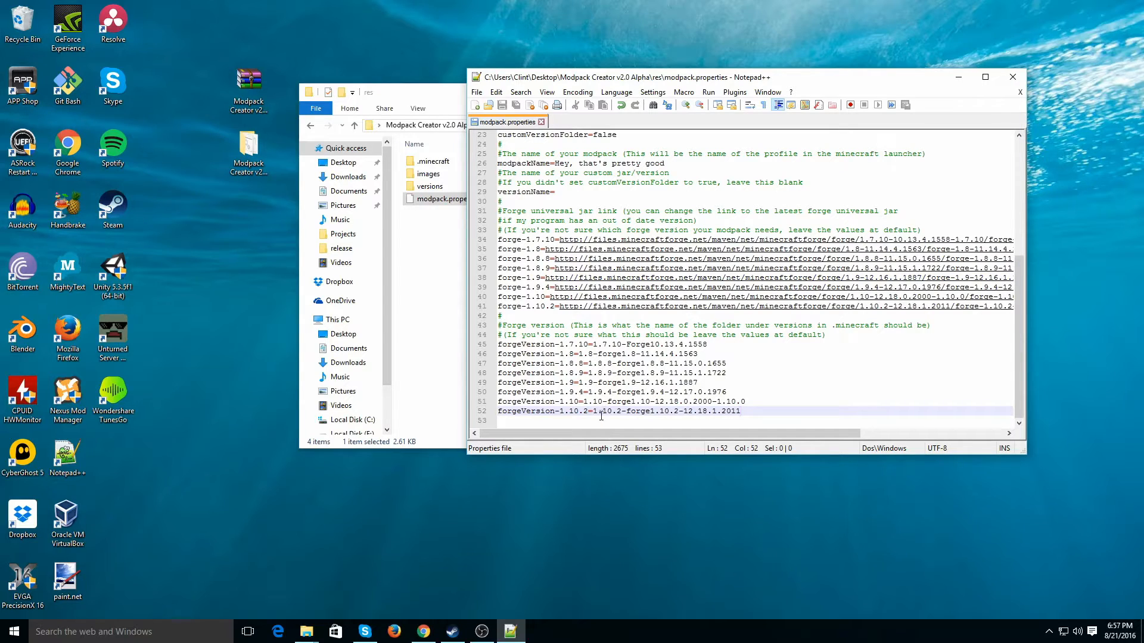
{"action": "left_click", "coordinate": [589, 393]}
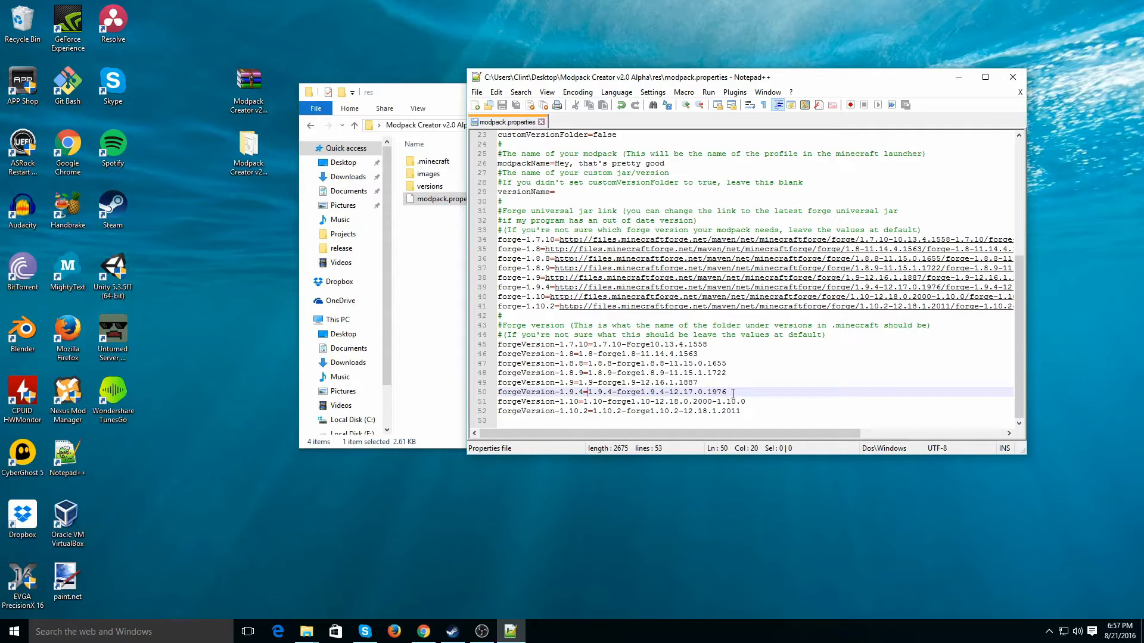
Step: Return to the beginning of modpack.properties, then close the file and Notepad++
{"action": "scroll", "coordinate": [733, 393], "scroll_direction": "up", "scroll_amount": 7}
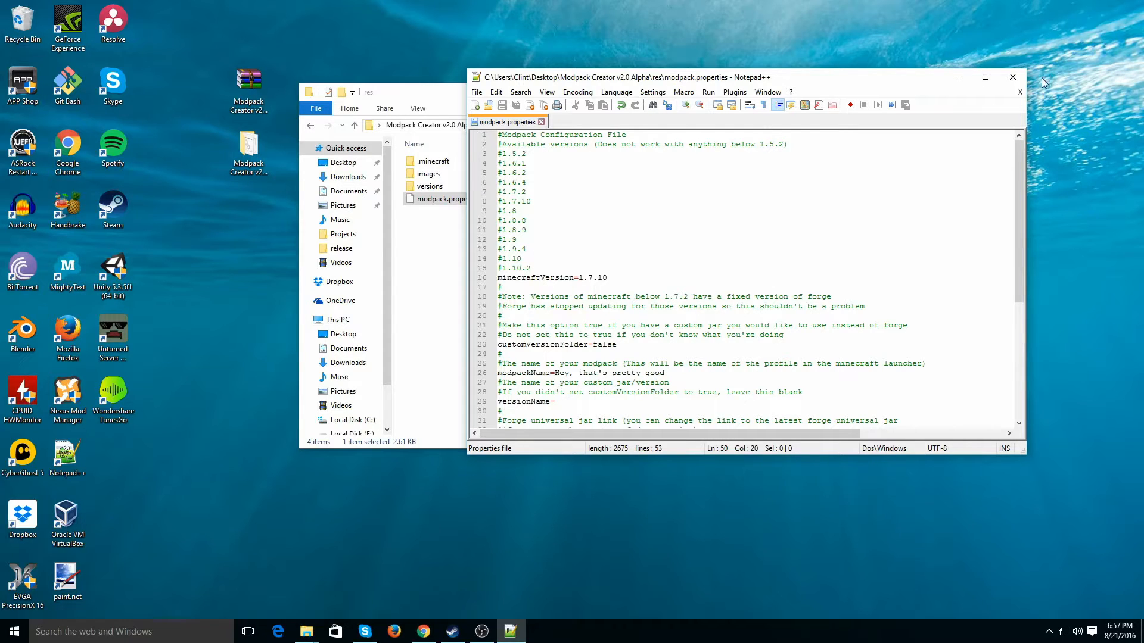
{"action": "left_click", "coordinate": [1020, 92]}
{"action": "left_click", "coordinate": [1012, 77]}
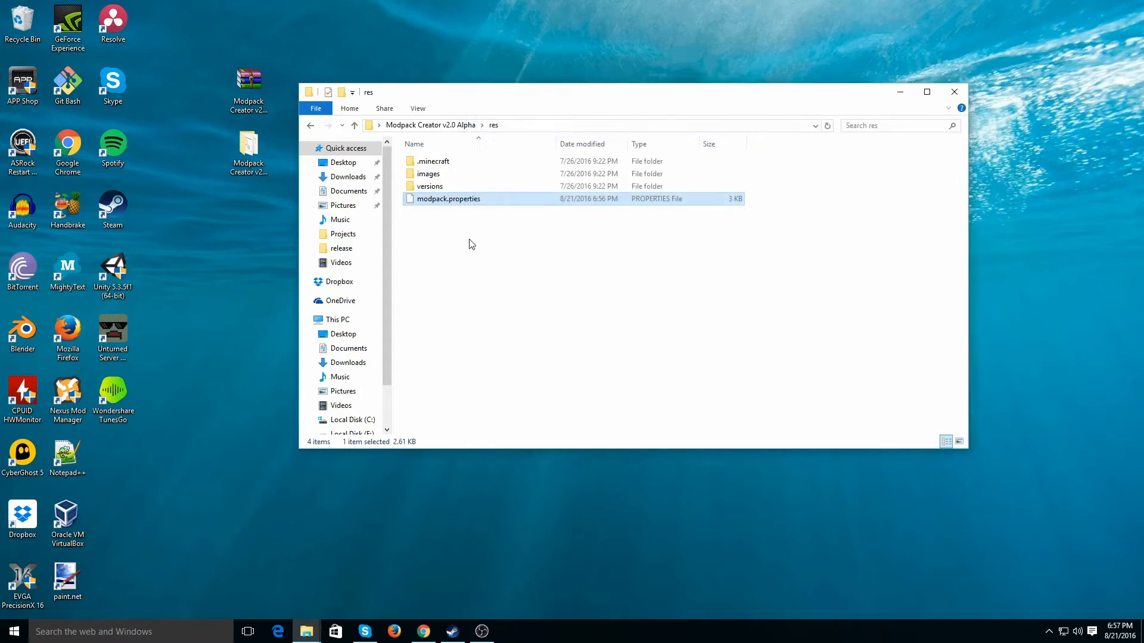
Step: Inspect the mods and config folders inside .minecraft and return to the res folder
{"action": "double_click", "coordinate": [477, 171]}
{"action": "double_click", "coordinate": [467, 176]}
{"action": "left_click", "coordinate": [528, 124]}
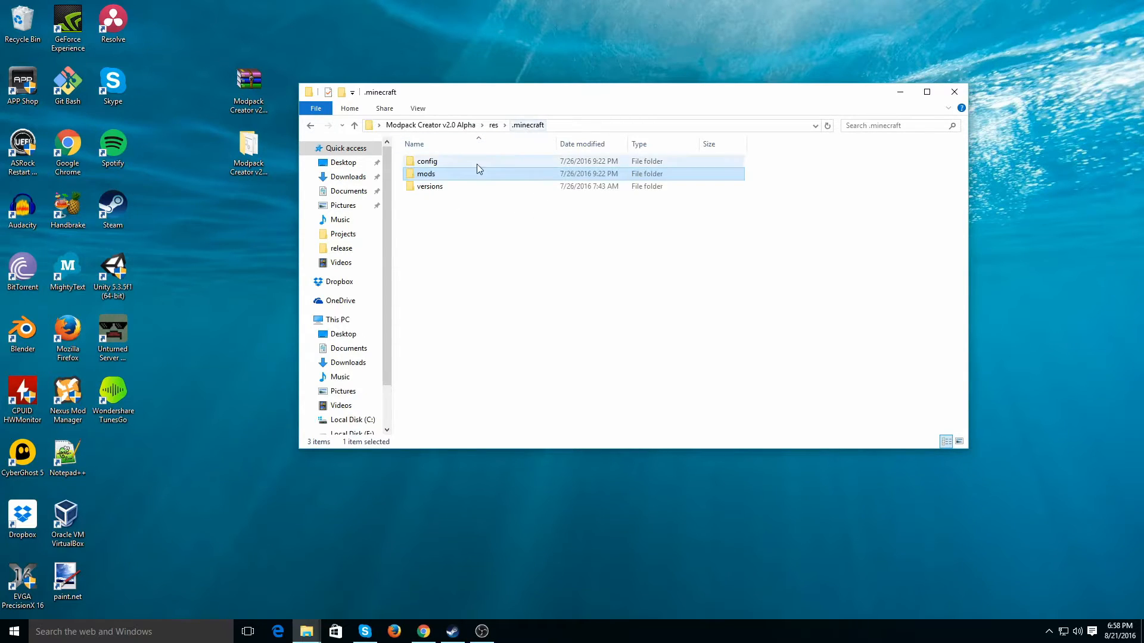
{"action": "double_click", "coordinate": [481, 157]}
{"action": "left_click", "coordinate": [535, 127]}
{"action": "left_click", "coordinate": [496, 125]}
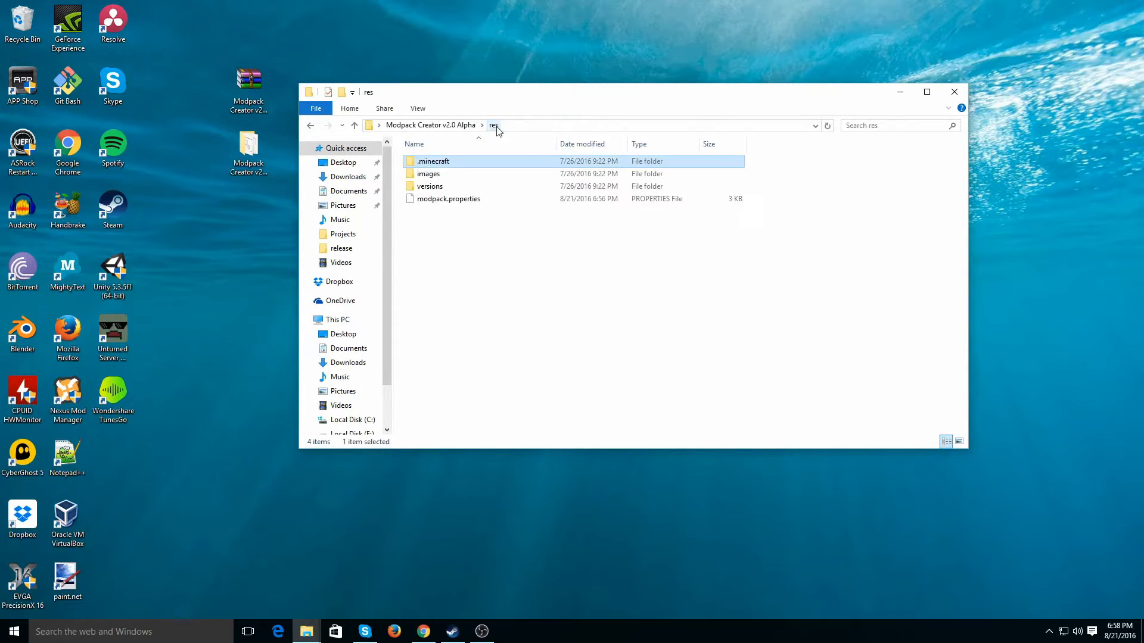
Step: Open the versions folder in res, inspect the nested 1.9.4 folder and return to versions
{"action": "left_click", "coordinate": [462, 188]}
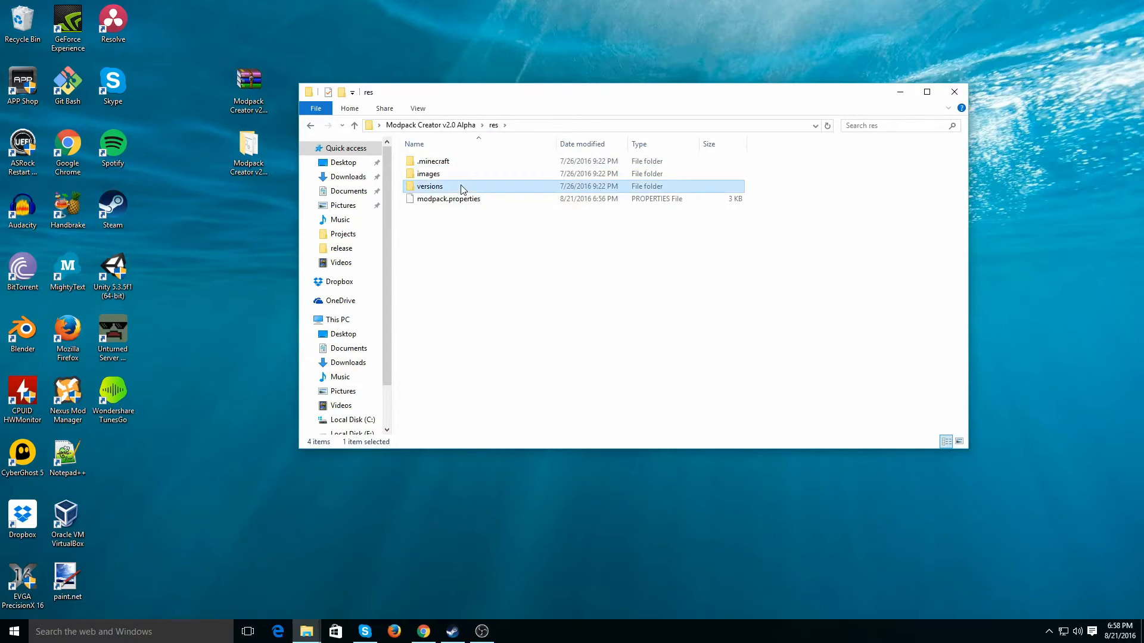
{"action": "double_click", "coordinate": [462, 188]}
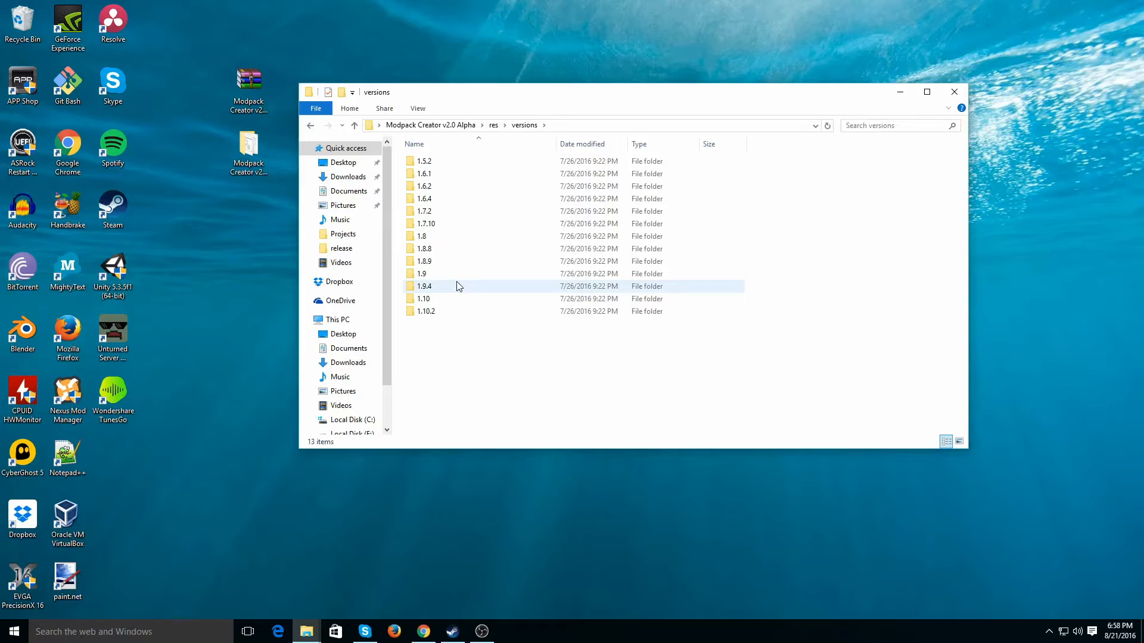
{"action": "double_click", "coordinate": [457, 286]}
{"action": "double_click", "coordinate": [459, 159]}
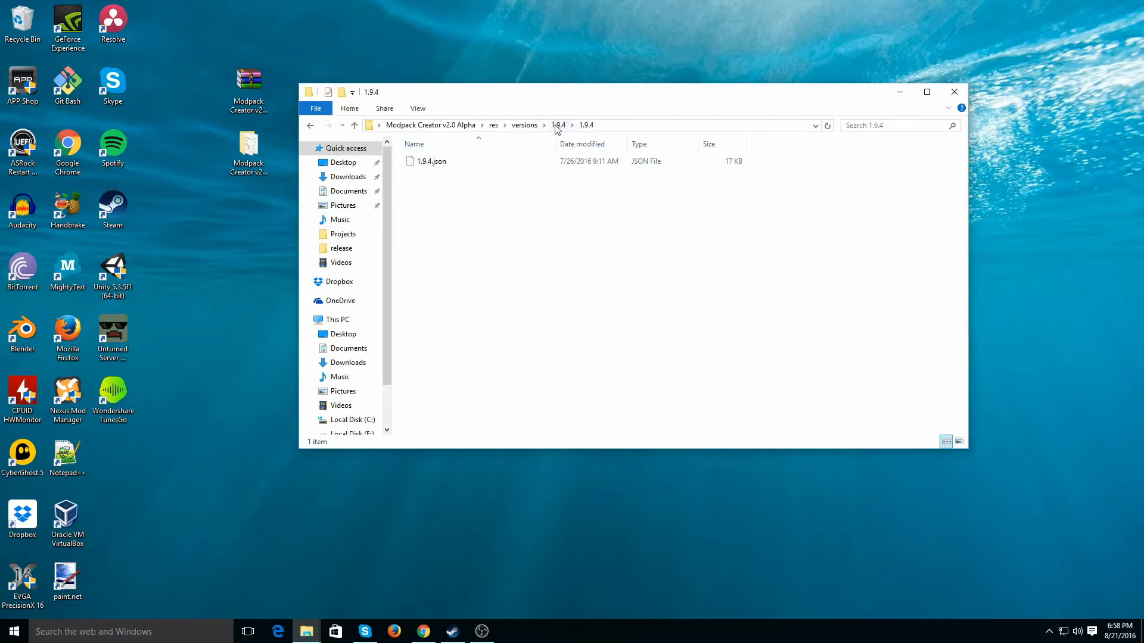
{"action": "left_click", "coordinate": [524, 125]}
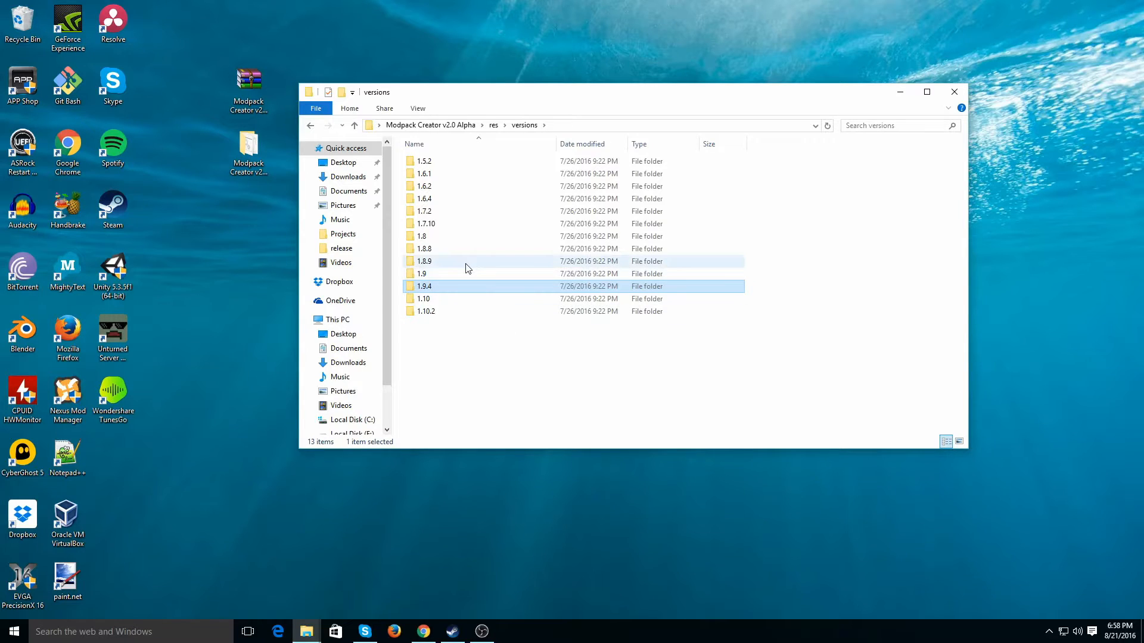
Step: Inspect the nested 1.7.10 folder inside versions and go back to the res folder
{"action": "double_click", "coordinate": [458, 224]}
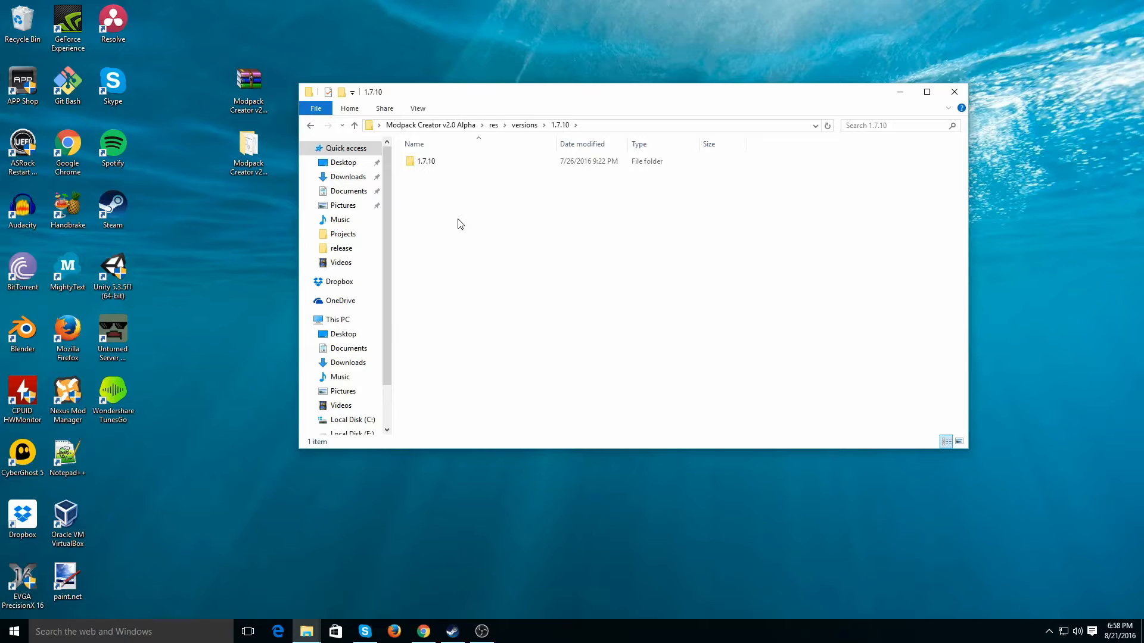
{"action": "double_click", "coordinate": [448, 163]}
{"action": "left_click", "coordinate": [524, 125]}
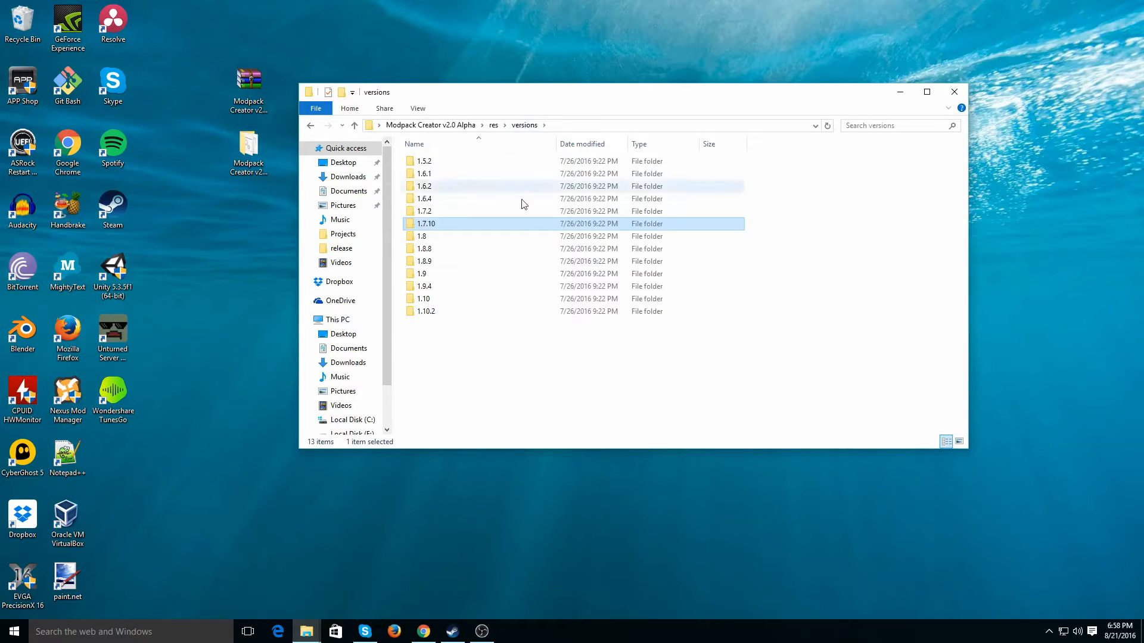
{"action": "left_click", "coordinate": [497, 363]}
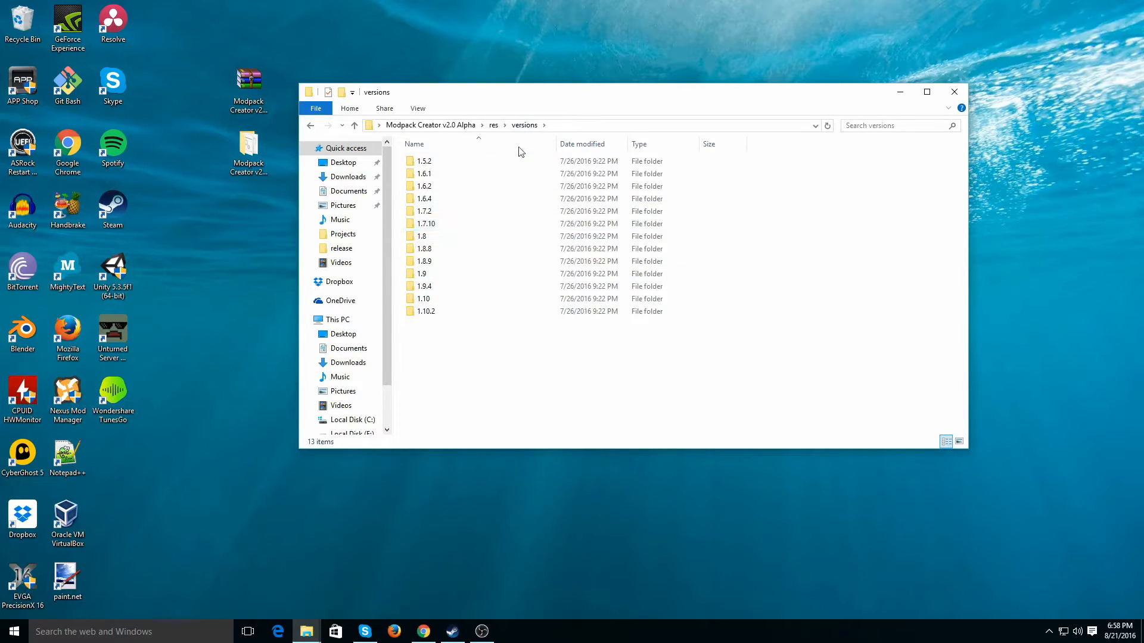
{"action": "left_click", "coordinate": [493, 125]}
{"action": "left_click", "coordinate": [473, 271]}
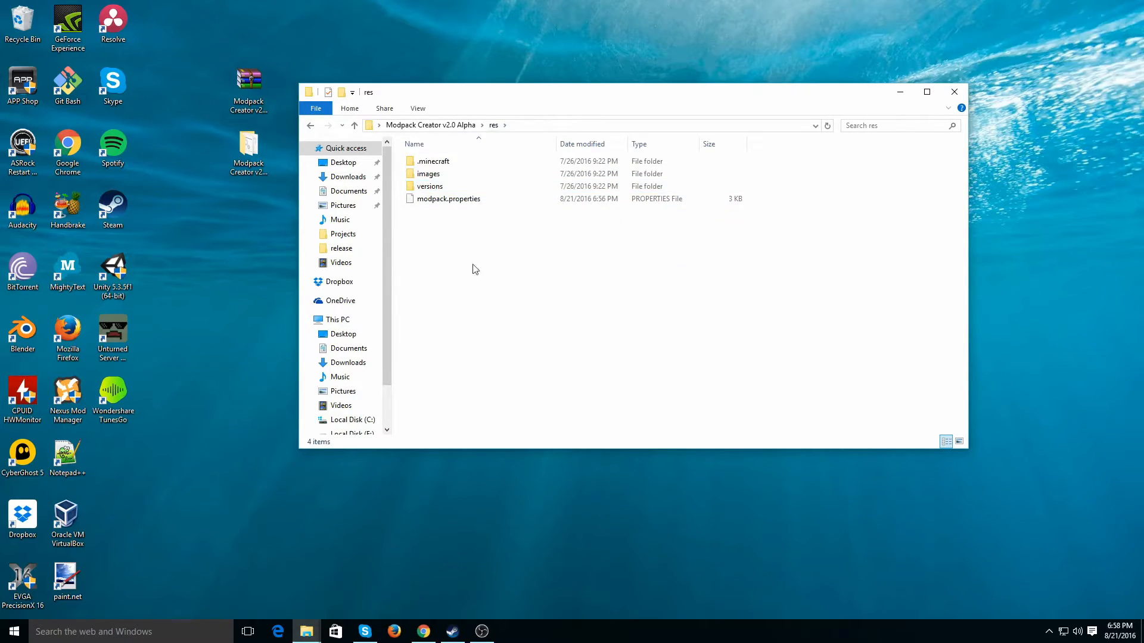
Step: Look again at the versions folder and its outer 1.7.10 folder, ending back in res
{"action": "double_click", "coordinate": [467, 187]}
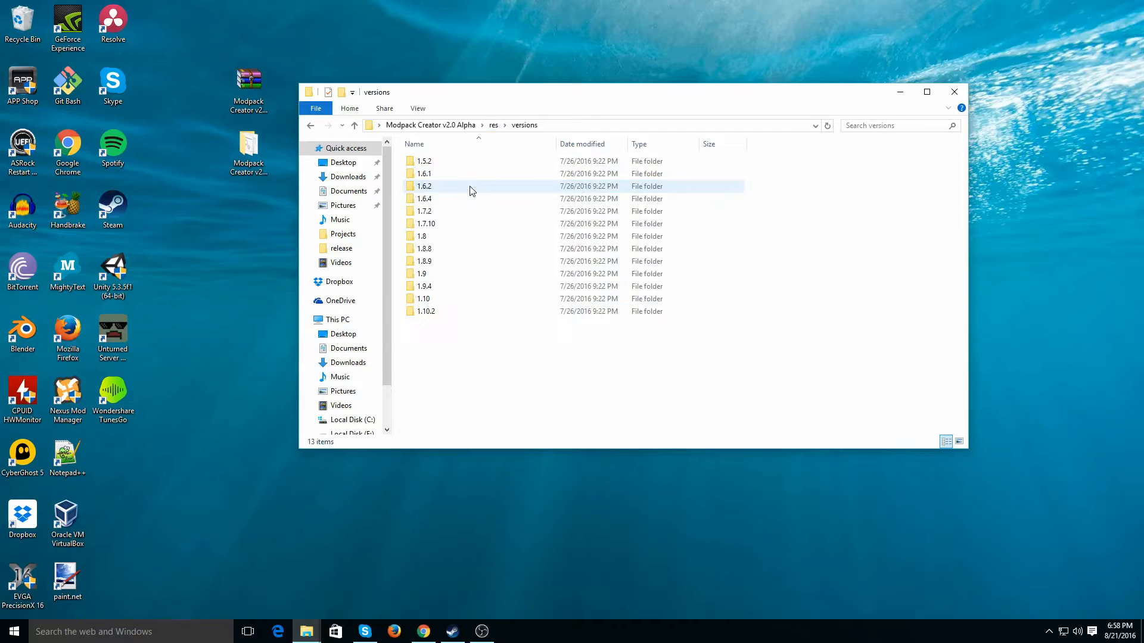
{"action": "double_click", "coordinate": [471, 224]}
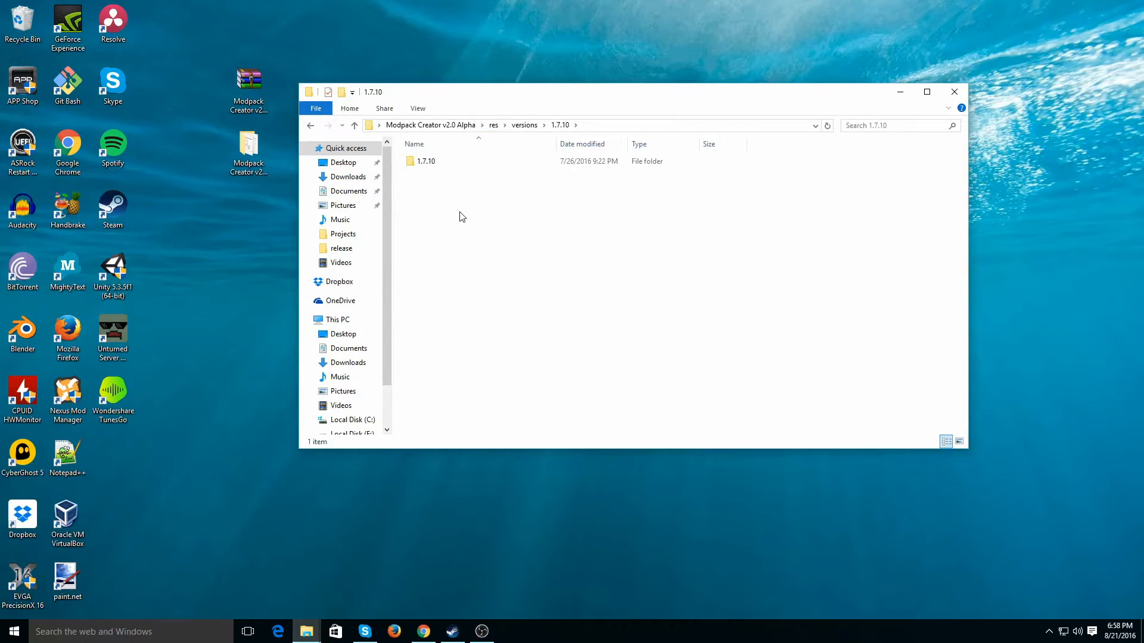
{"action": "left_click", "coordinate": [525, 125]}
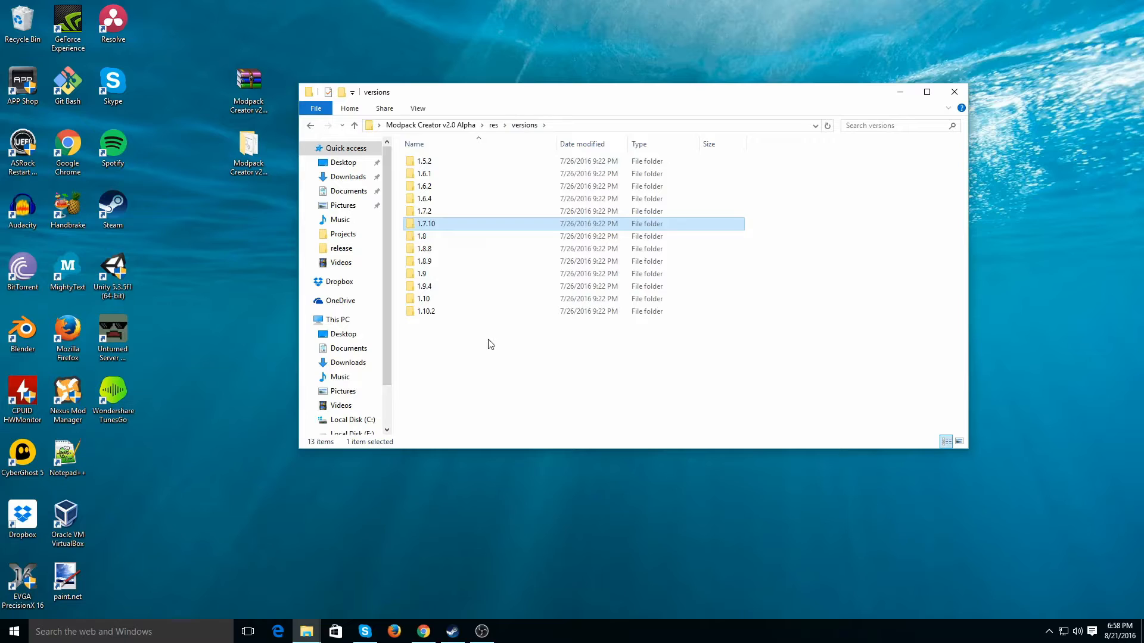
{"action": "left_click", "coordinate": [492, 125]}
{"action": "left_click", "coordinate": [516, 289]}
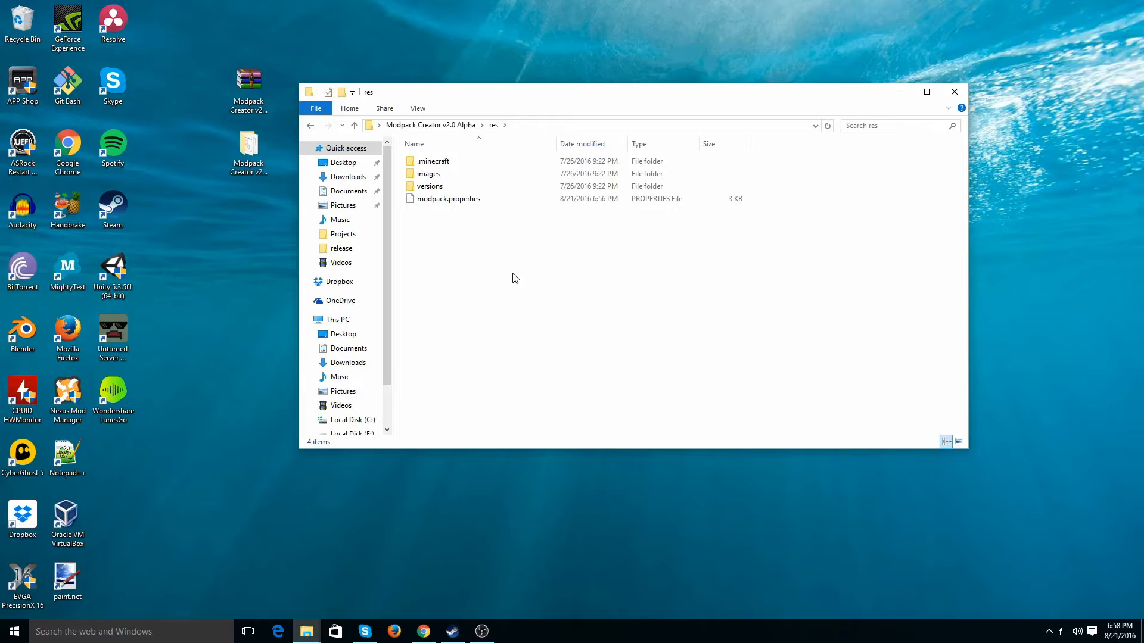
Step: Check the versions folder inside .minecraft and go back up to the Modpack Creator v2.0 Alpha folder
{"action": "double_click", "coordinate": [498, 161]}
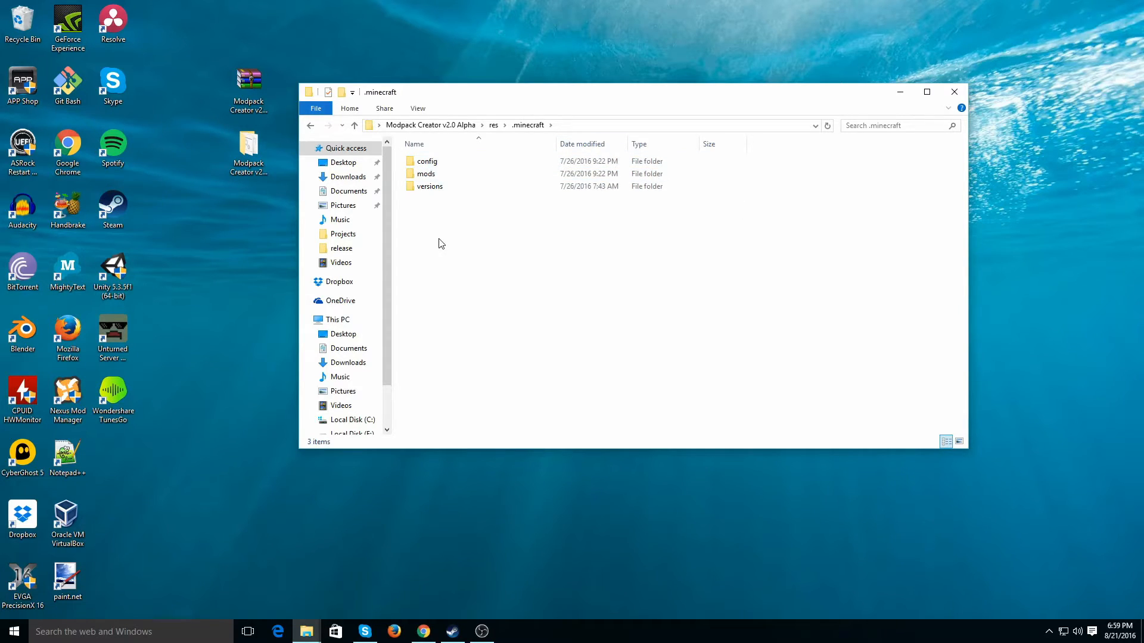
{"action": "double_click", "coordinate": [475, 187]}
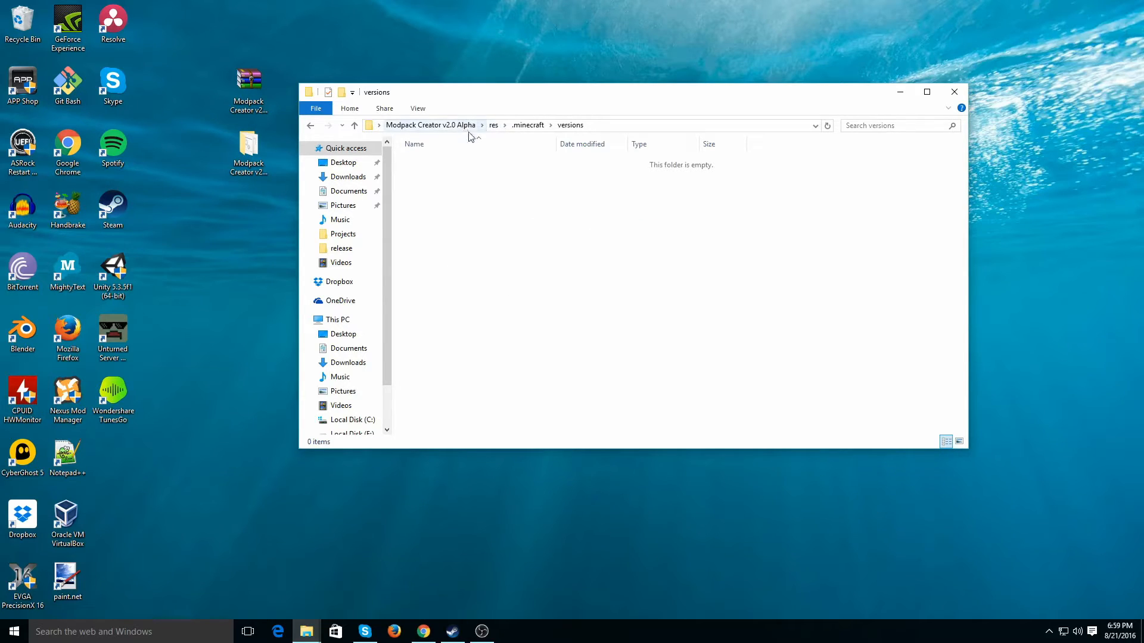
{"action": "left_click", "coordinate": [494, 126]}
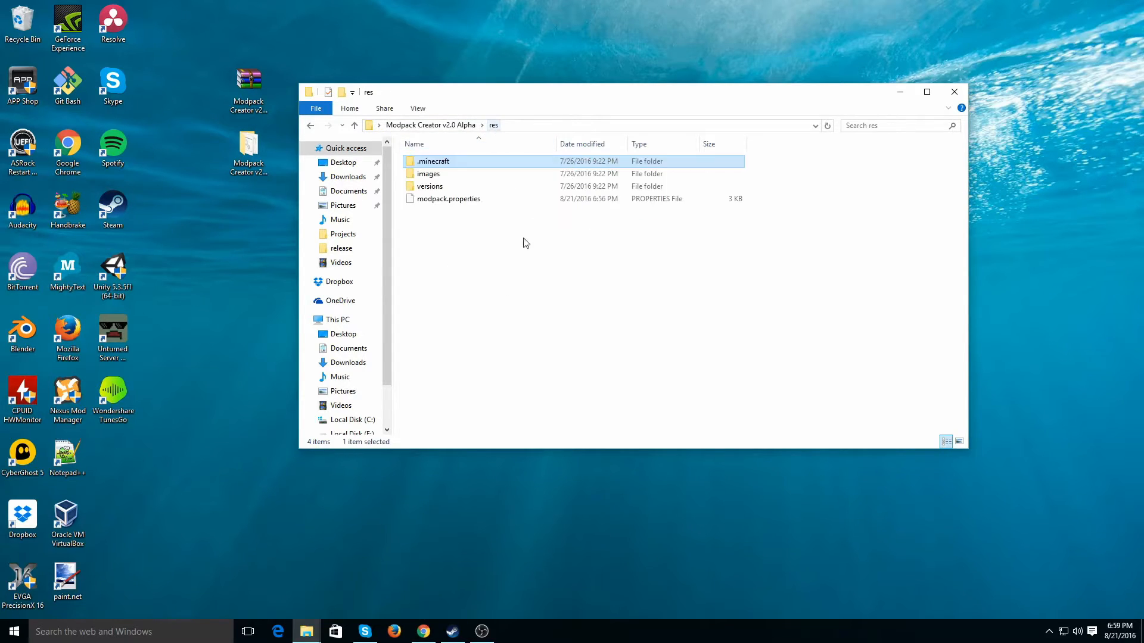
{"action": "left_click", "coordinate": [464, 127]}
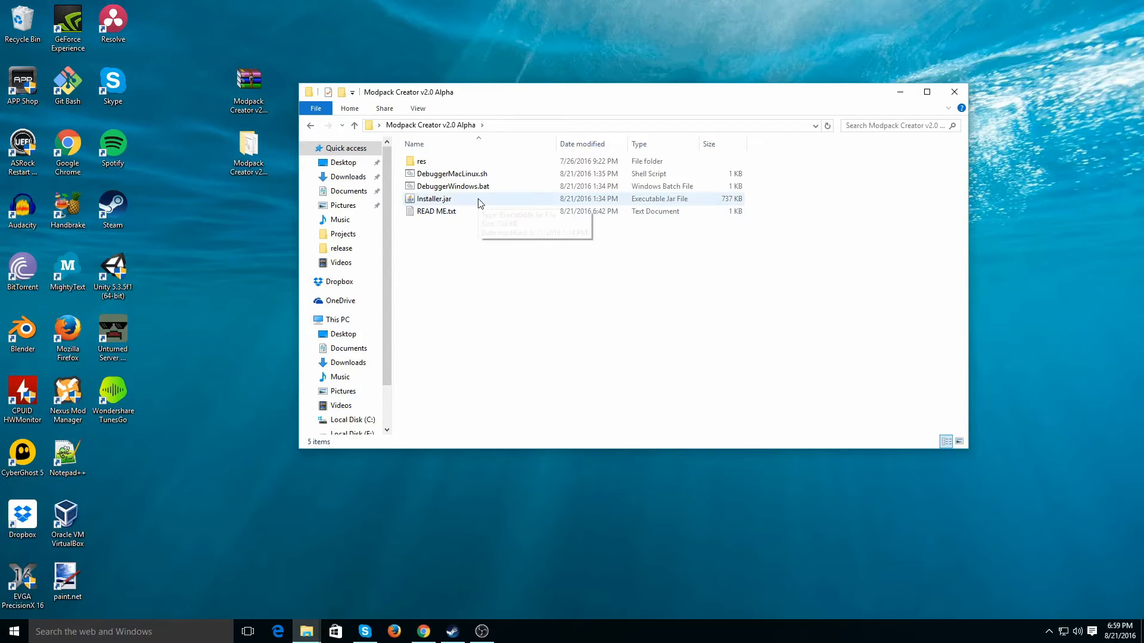
Step: Open .minecraft inside res and view the contents of its config and mods folders
{"action": "double_click", "coordinate": [422, 161]}
{"action": "double_click", "coordinate": [462, 166]}
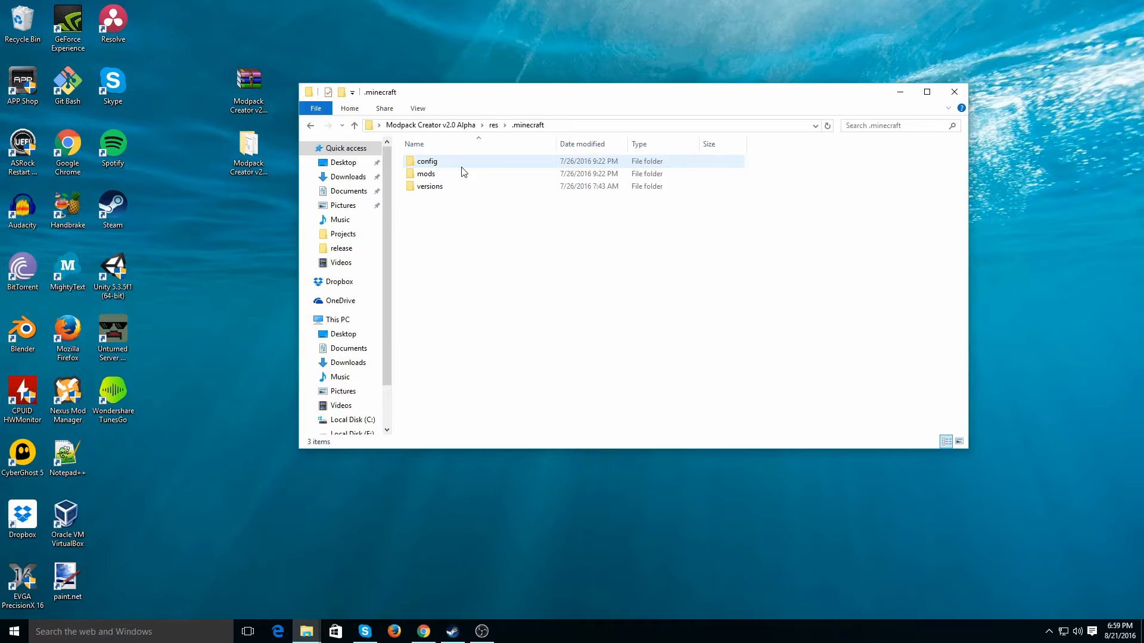
{"action": "double_click", "coordinate": [462, 166]}
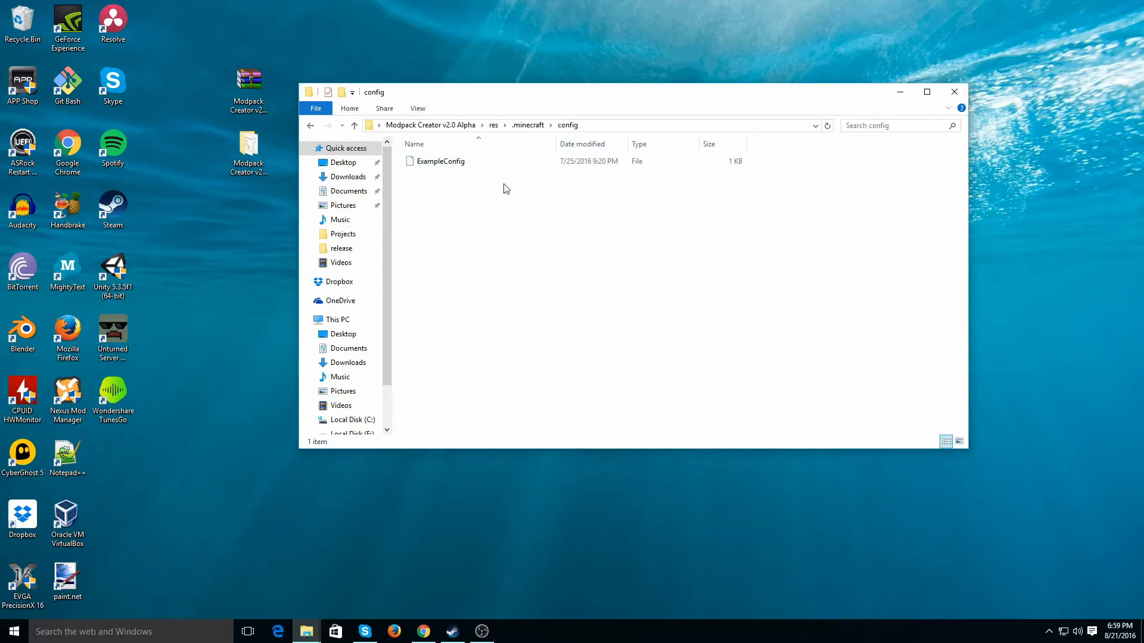
{"action": "left_click", "coordinate": [529, 125]}
{"action": "double_click", "coordinate": [467, 174]}
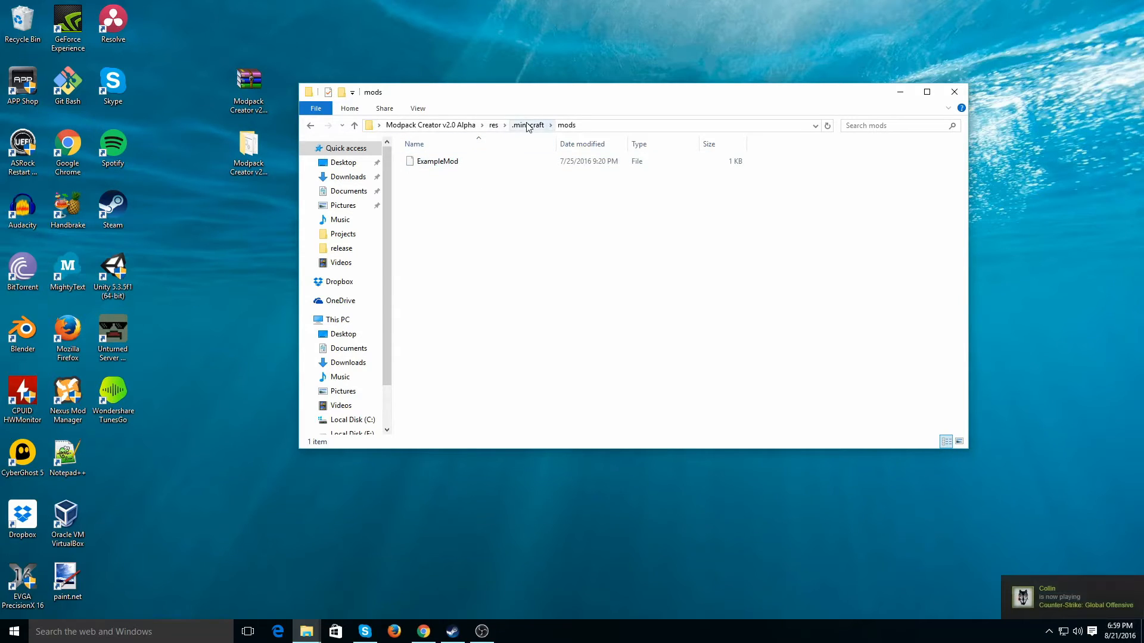
Step: Return to the Modpack Creator v2.0 Alpha folder, and in the other Minecraft folder window go to %appdata% and open .minecraft
{"action": "left_click", "coordinate": [470, 125]}
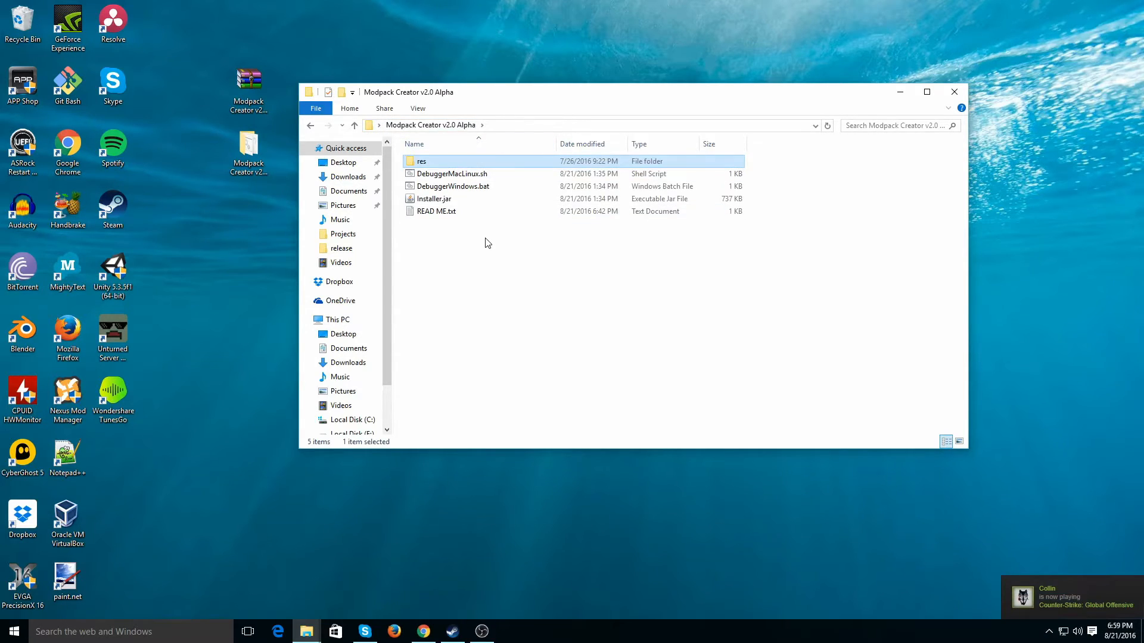
{"action": "left_click", "coordinate": [486, 242]}
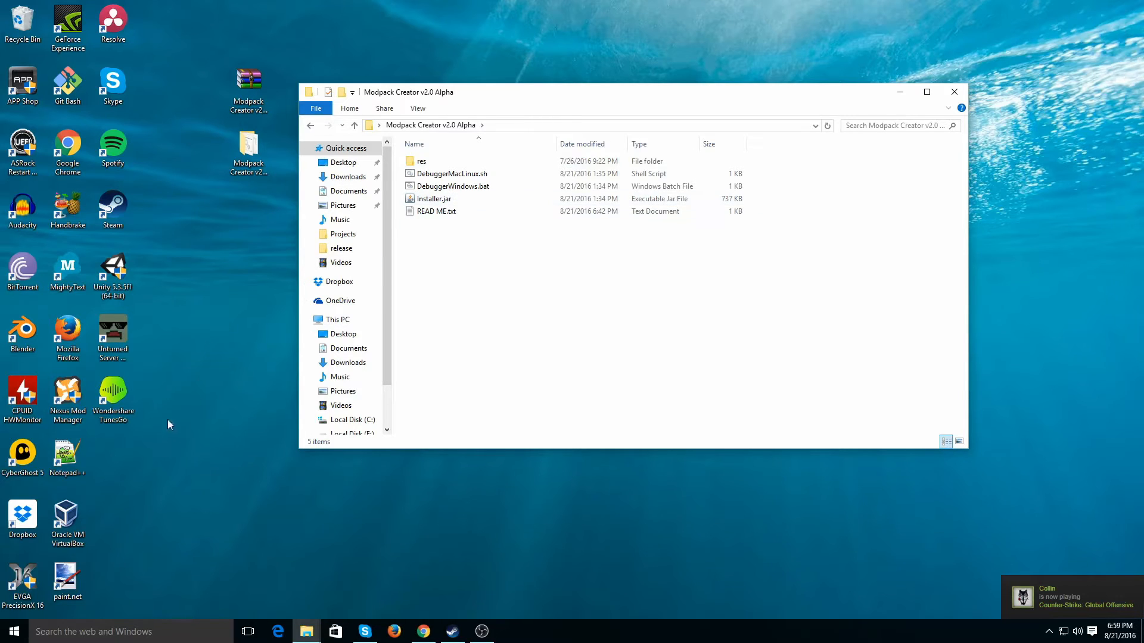
{"action": "left_click", "coordinate": [306, 631]}
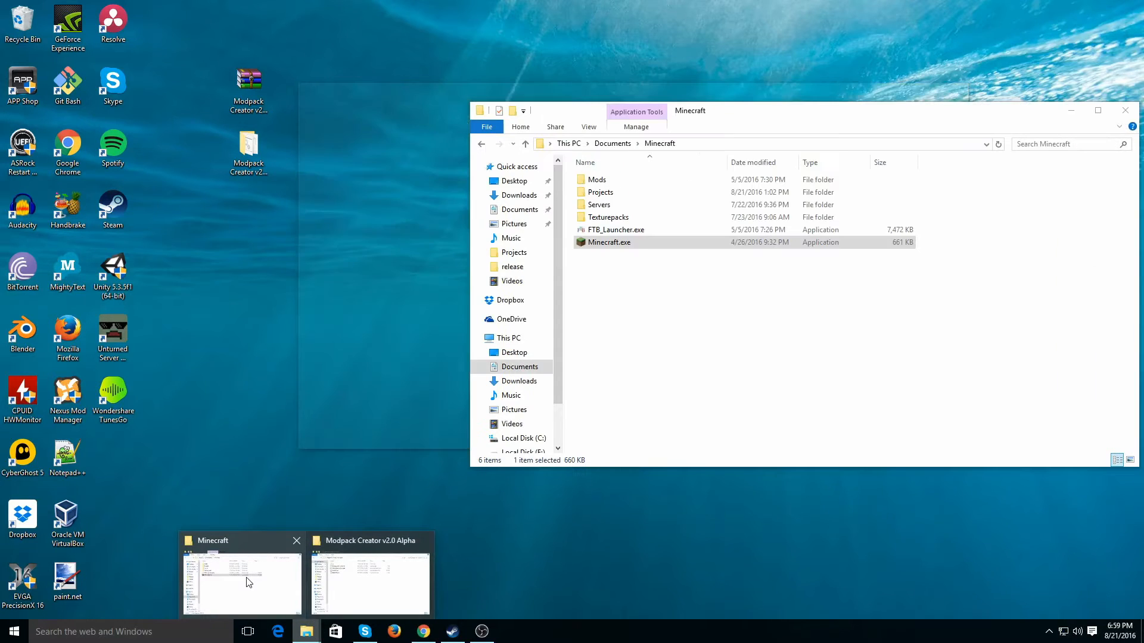
{"action": "left_click", "coordinate": [245, 576]}
{"action": "left_click", "coordinate": [706, 146]}
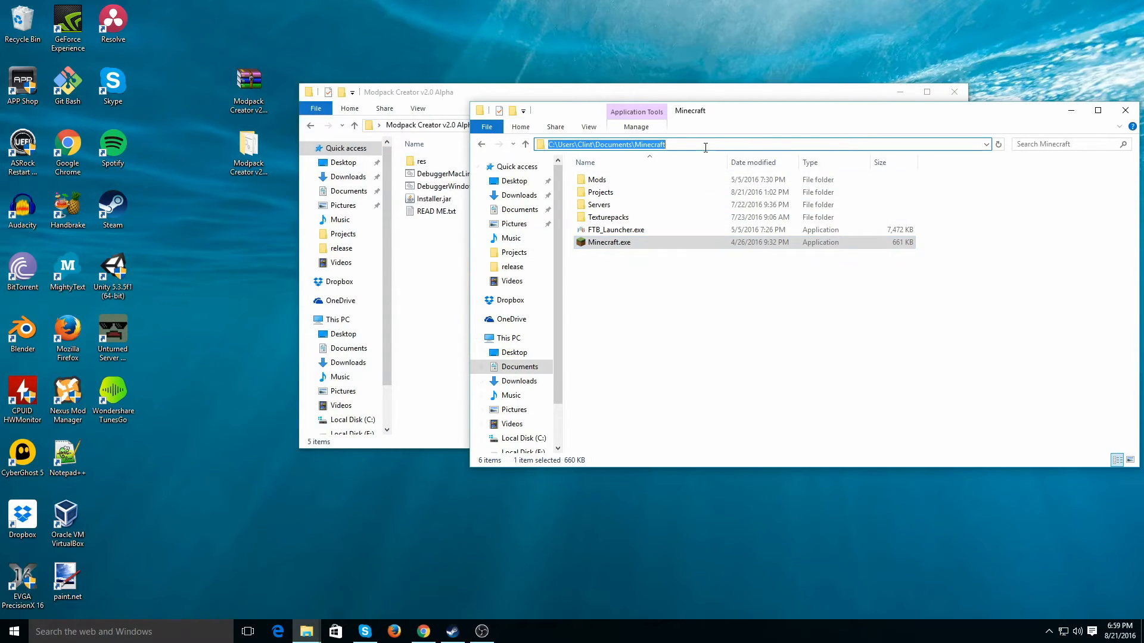
{"action": "type", "text": "%appdata5"}
{"action": "key", "text": "BackSpace"}
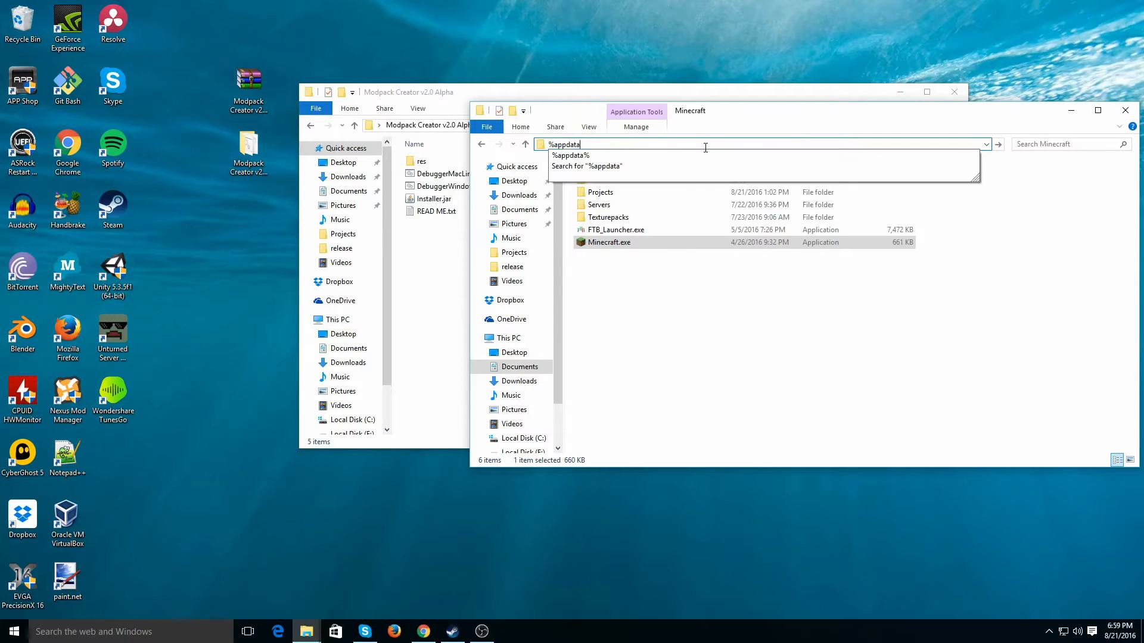
{"action": "type", "text": "%"}
{"action": "key", "text": "Return"}
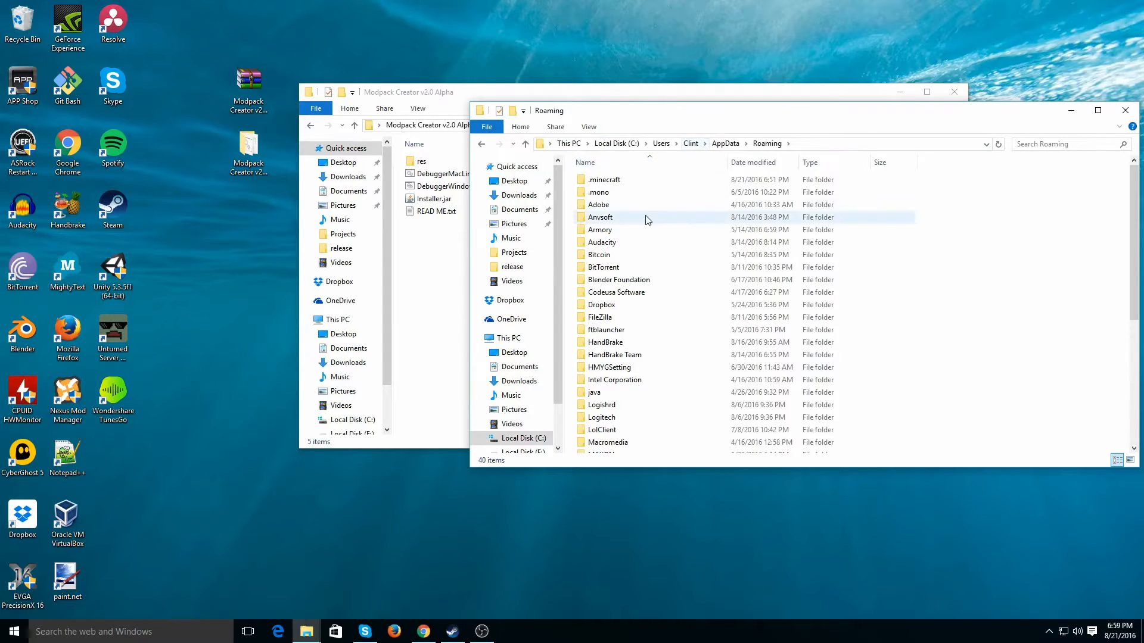
{"action": "double_click", "coordinate": [622, 181]}
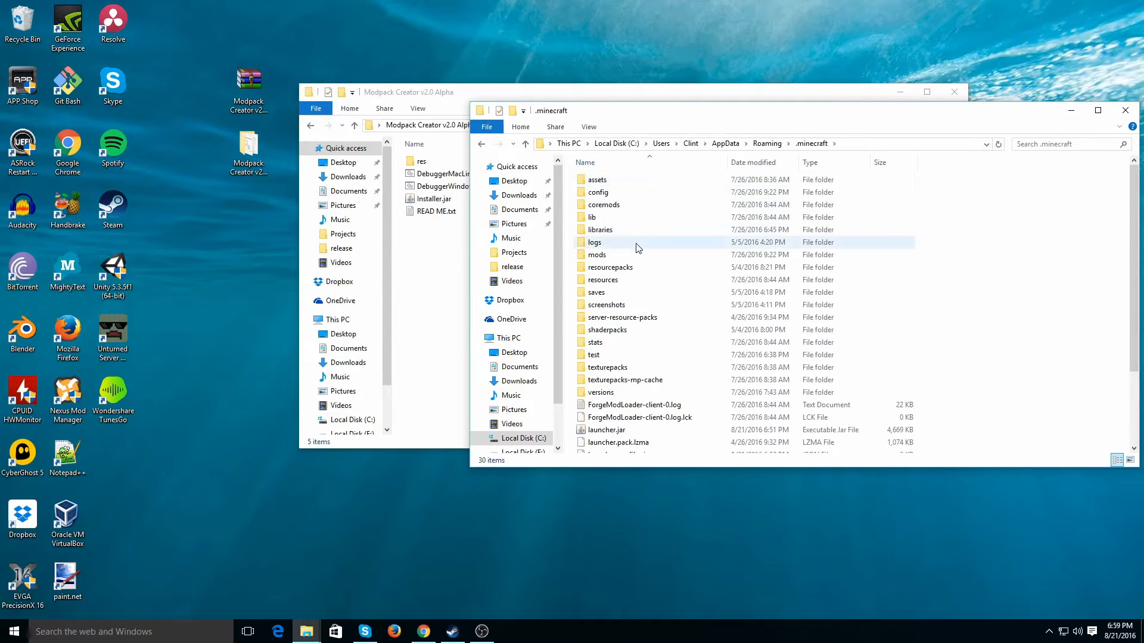
Step: Delete the ExampleConfig file from the config folder of the Roaming .minecraft directory
{"action": "double_click", "coordinate": [633, 204]}
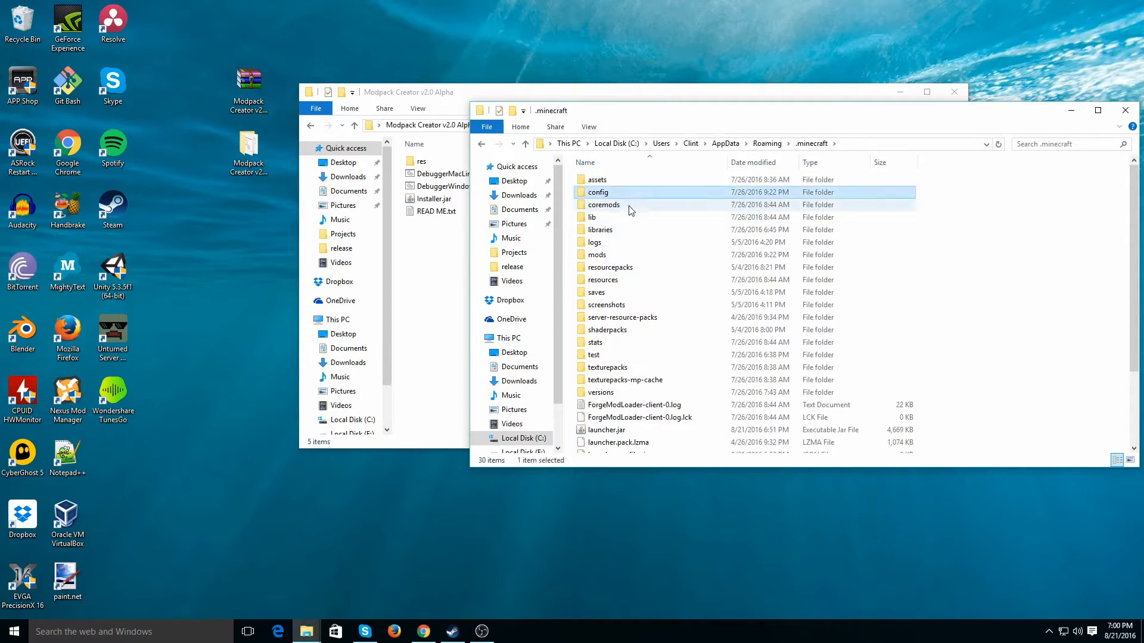
{"action": "left_click", "coordinate": [812, 144]}
{"action": "double_click", "coordinate": [648, 191]}
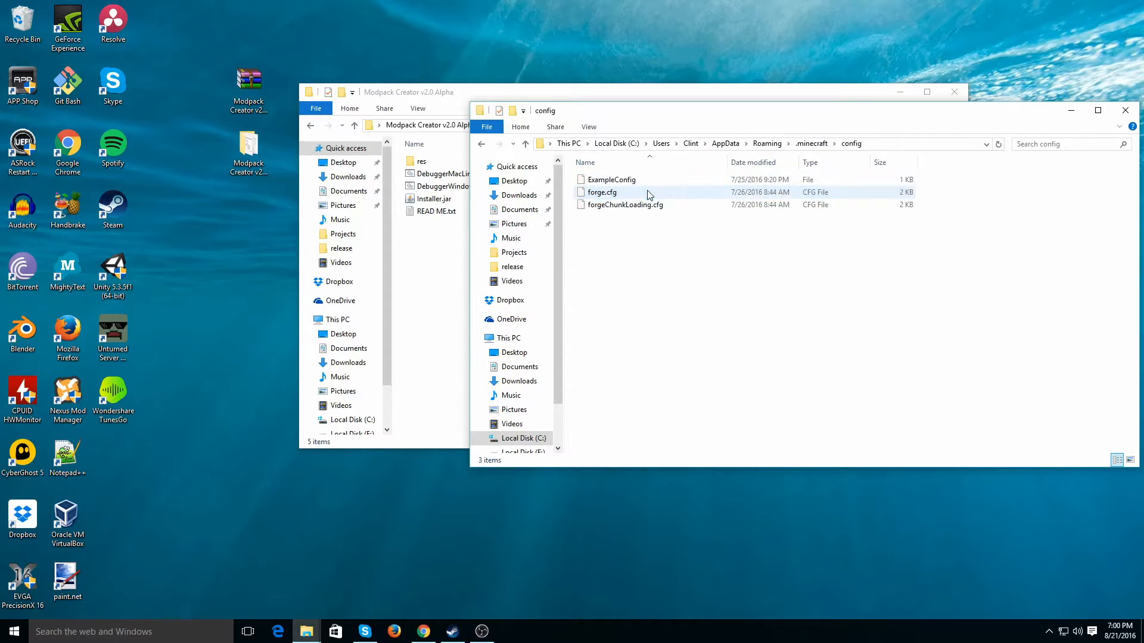
{"action": "left_click", "coordinate": [663, 184]}
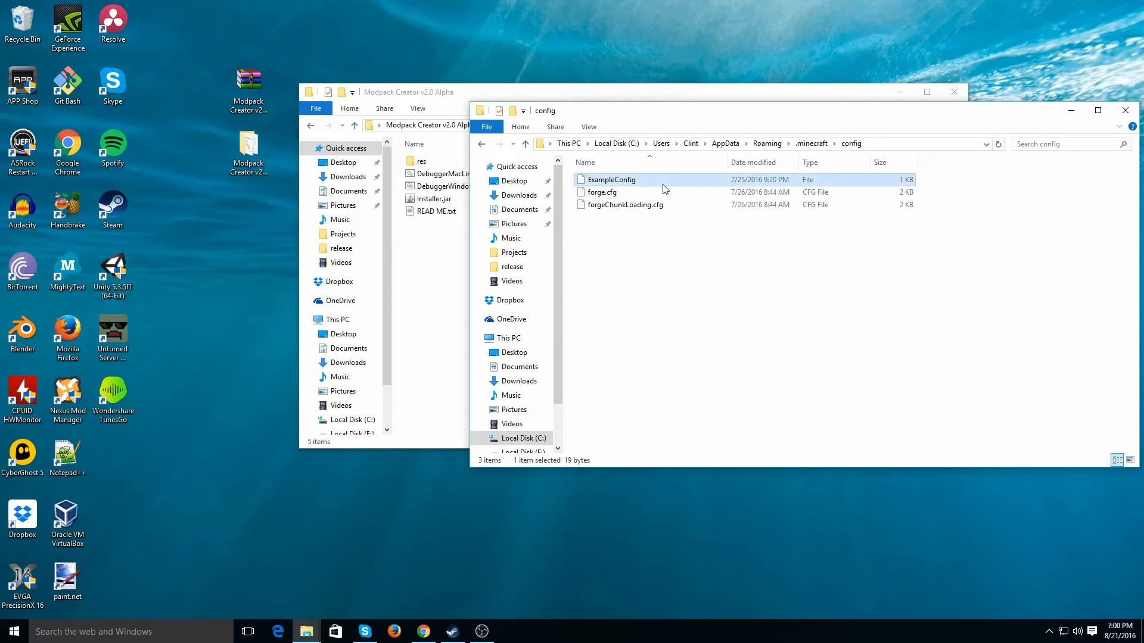
Step: Delete the example mod file from the mods folder of the Roaming .minecraft directory
{"action": "left_click", "coordinate": [811, 144]}
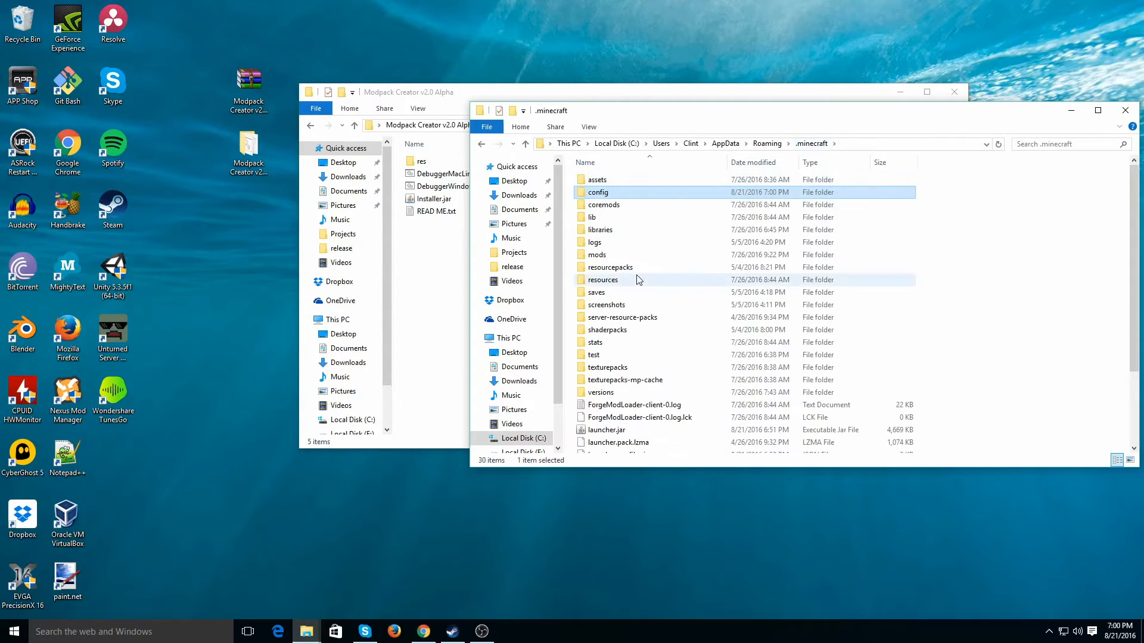
{"action": "double_click", "coordinate": [625, 256]}
{"action": "left_click", "coordinate": [643, 219]}
{"action": "key", "text": "Delete"}
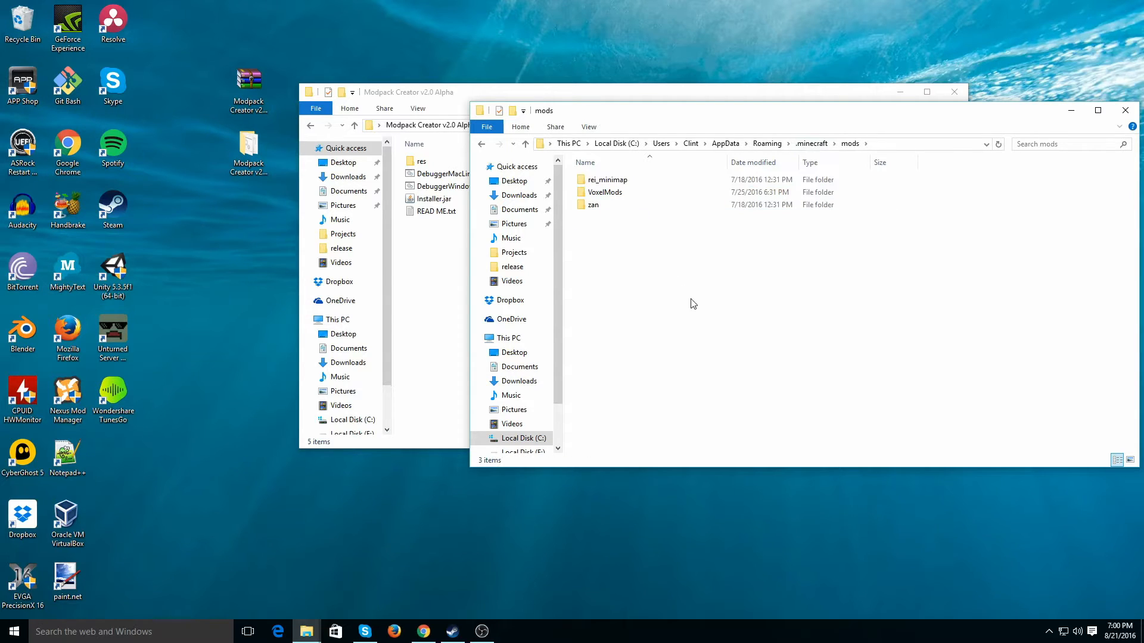
Step: Delete the 1.7.10 and 1.7.10-Forge10.13.4.1558 folders from .minecraft's versions folder and close that window
{"action": "left_click", "coordinate": [805, 148]}
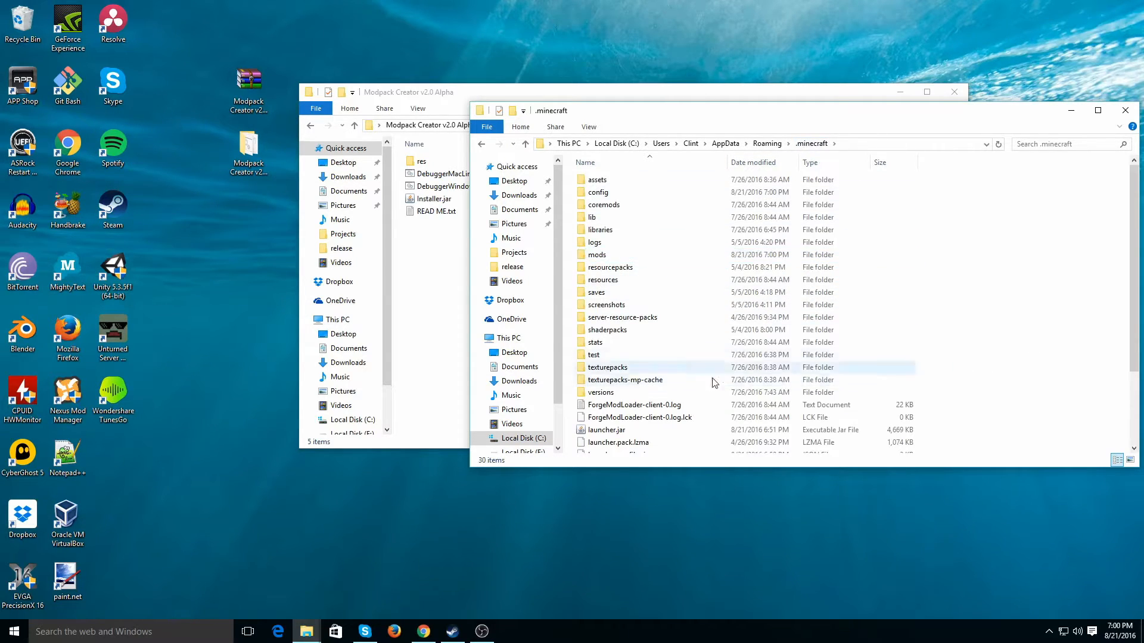
{"action": "double_click", "coordinate": [665, 393]}
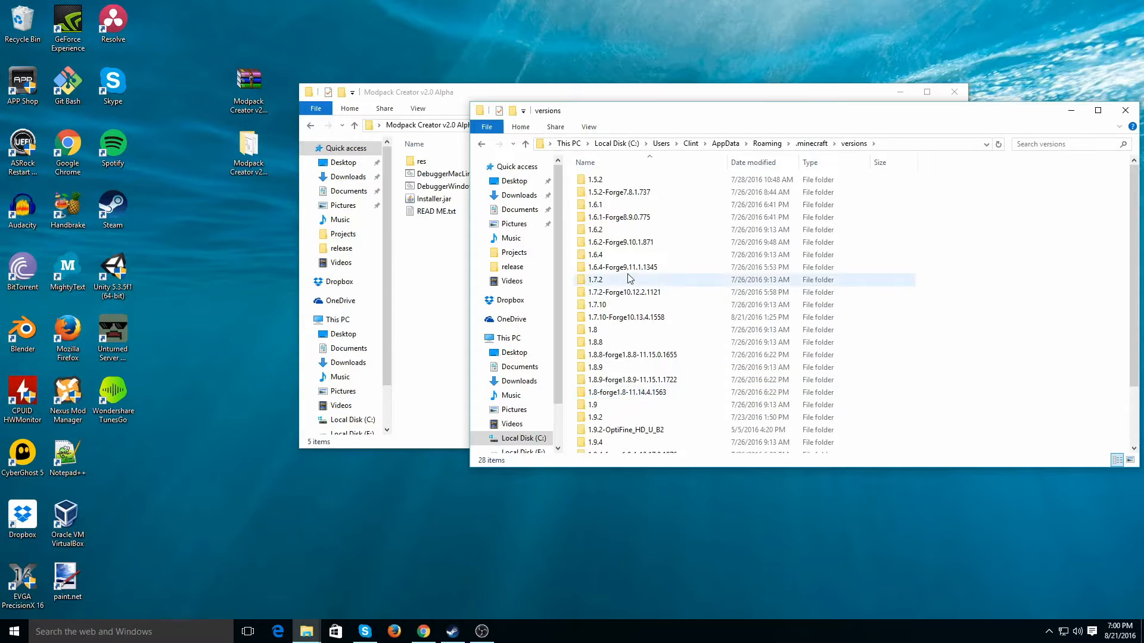
{"action": "left_click", "coordinate": [664, 306]}
{"action": "left_click", "coordinate": [676, 317], "text": "ctrl"}
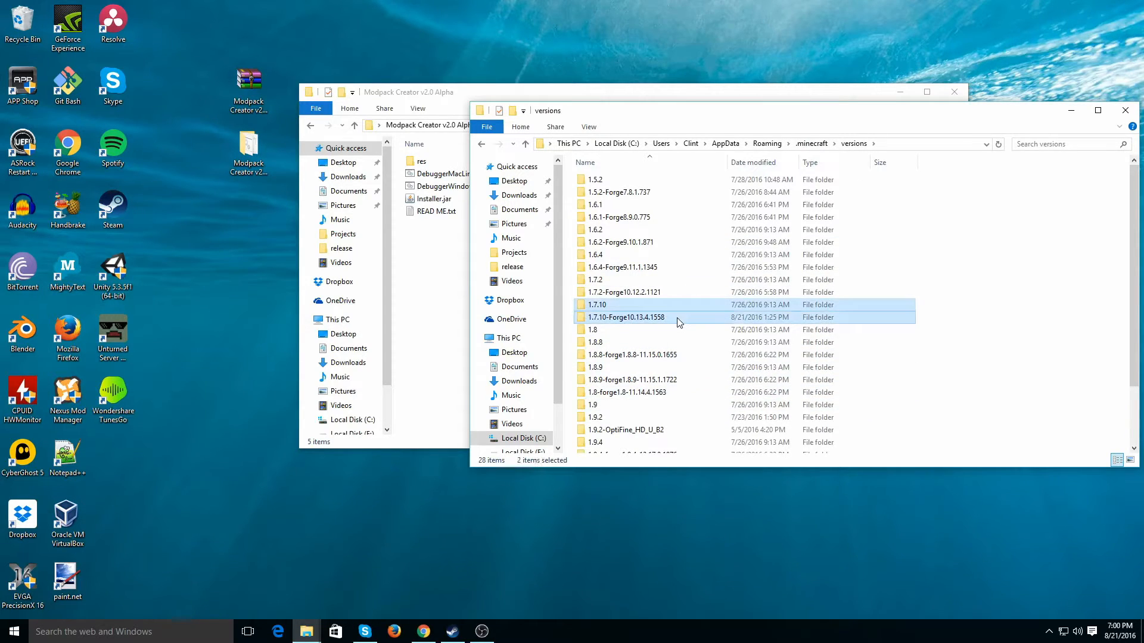
{"action": "key", "text": "Delete"}
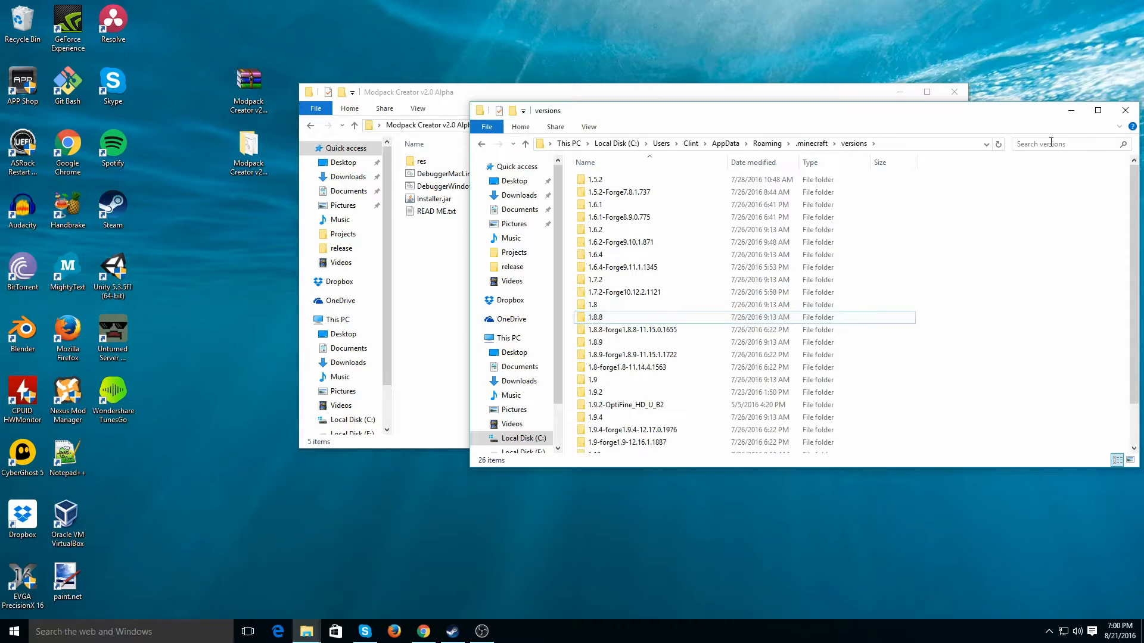
{"action": "left_click", "coordinate": [1125, 110]}
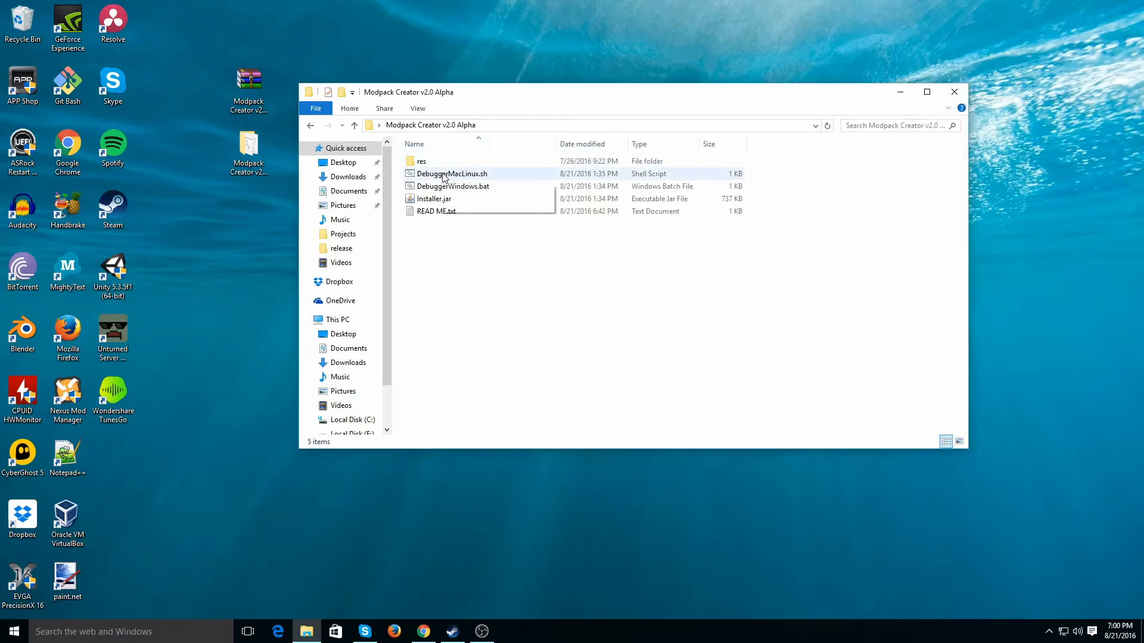
Step: Review the mods and config folders in res's .minecraft folder and go back up to the Modpack Creator v2.0 Alpha folder
{"action": "double_click", "coordinate": [456, 160]}
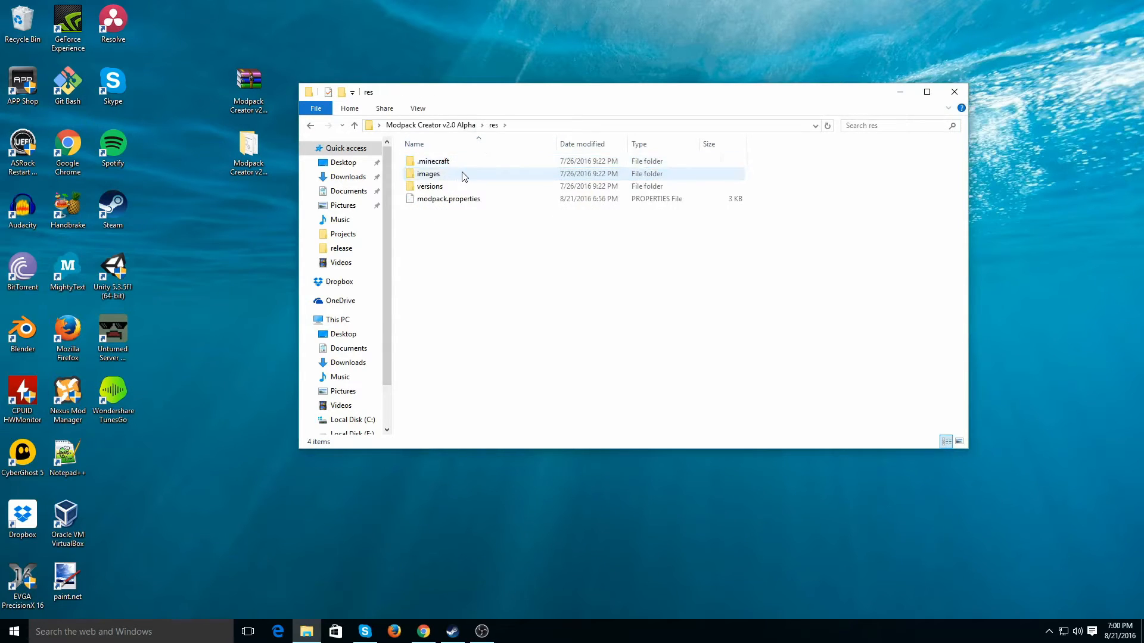
{"action": "double_click", "coordinate": [468, 165]}
{"action": "double_click", "coordinate": [470, 172]}
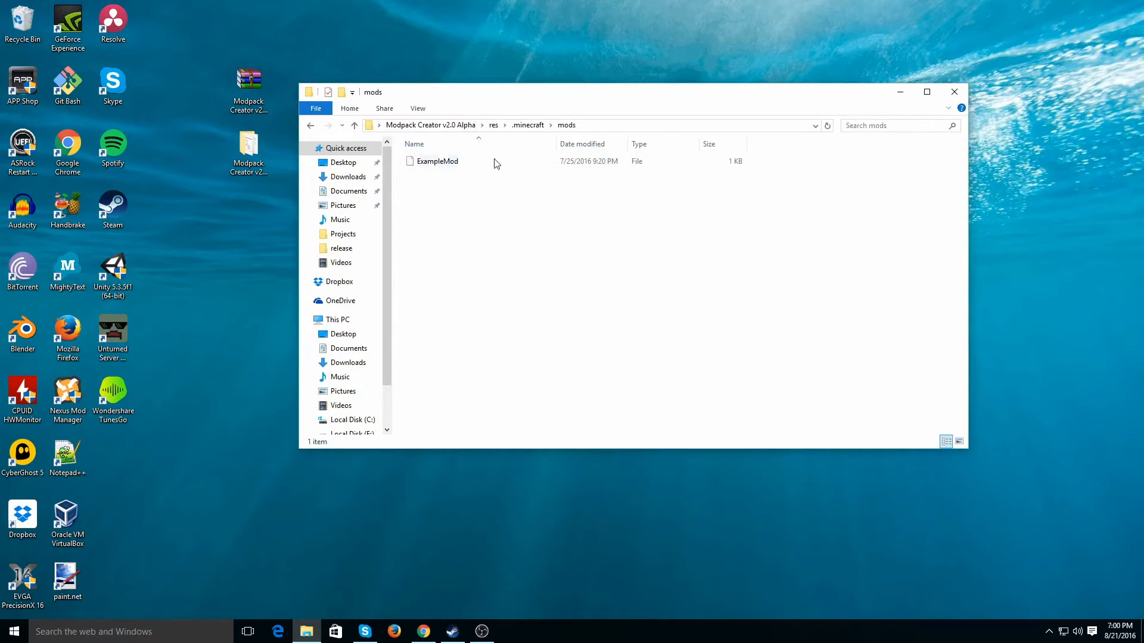
{"action": "left_click", "coordinate": [517, 127]}
{"action": "double_click", "coordinate": [475, 159]}
{"action": "left_click", "coordinate": [493, 125]}
{"action": "left_click", "coordinate": [461, 206]}
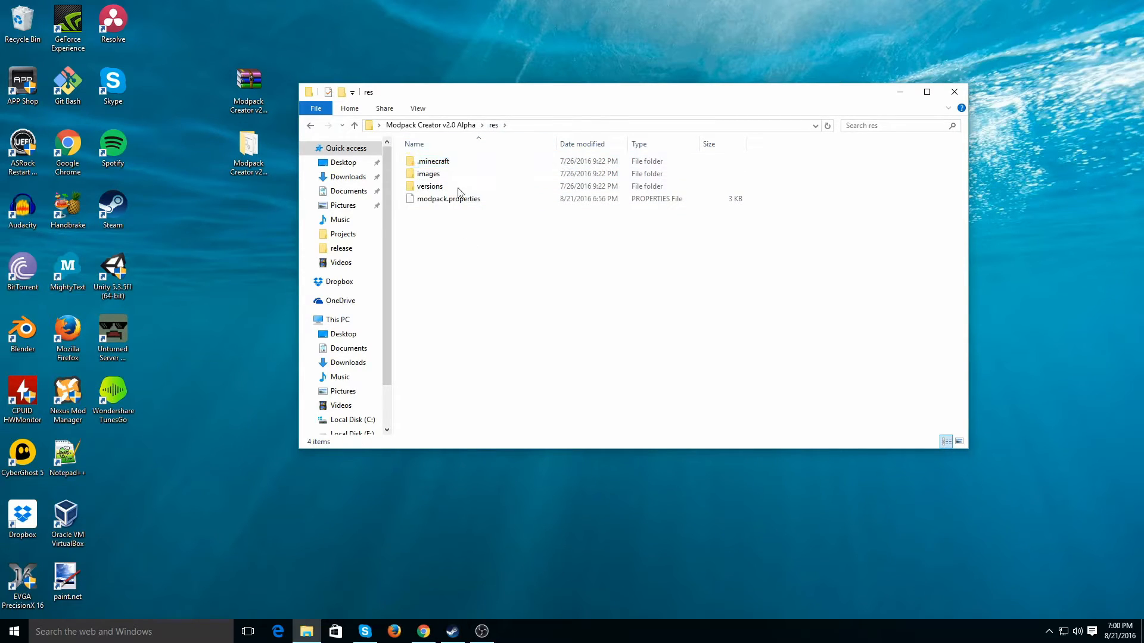
{"action": "left_click", "coordinate": [458, 127]}
{"action": "left_click", "coordinate": [459, 251]}
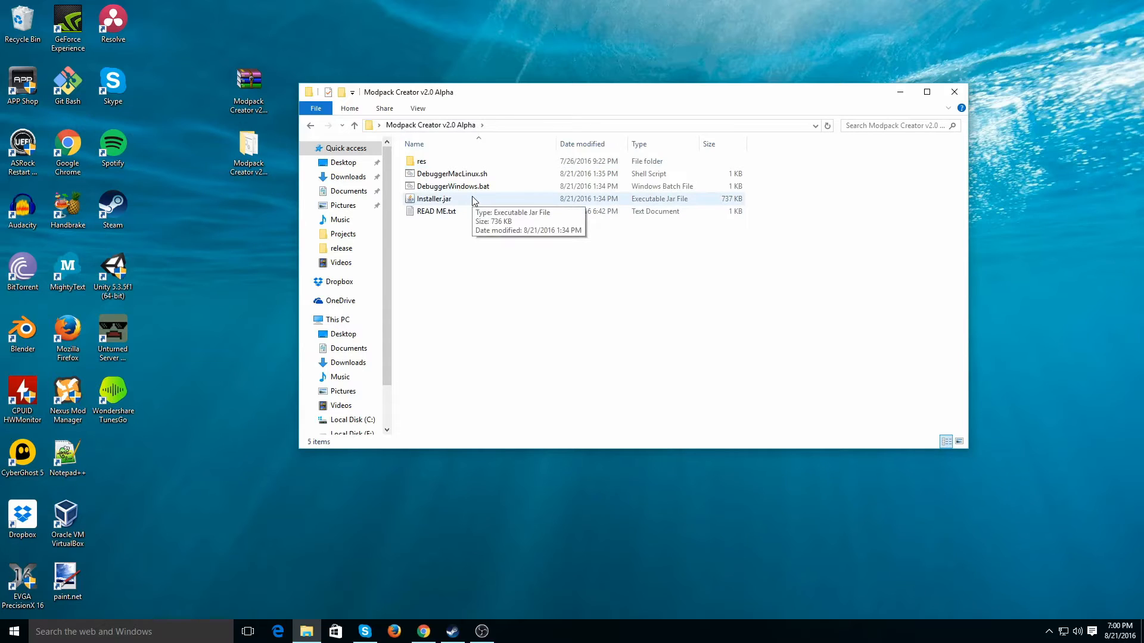
Step: Run Installer.jar, move its window aside, and open the images folder inside res
{"action": "double_click", "coordinate": [473, 199]}
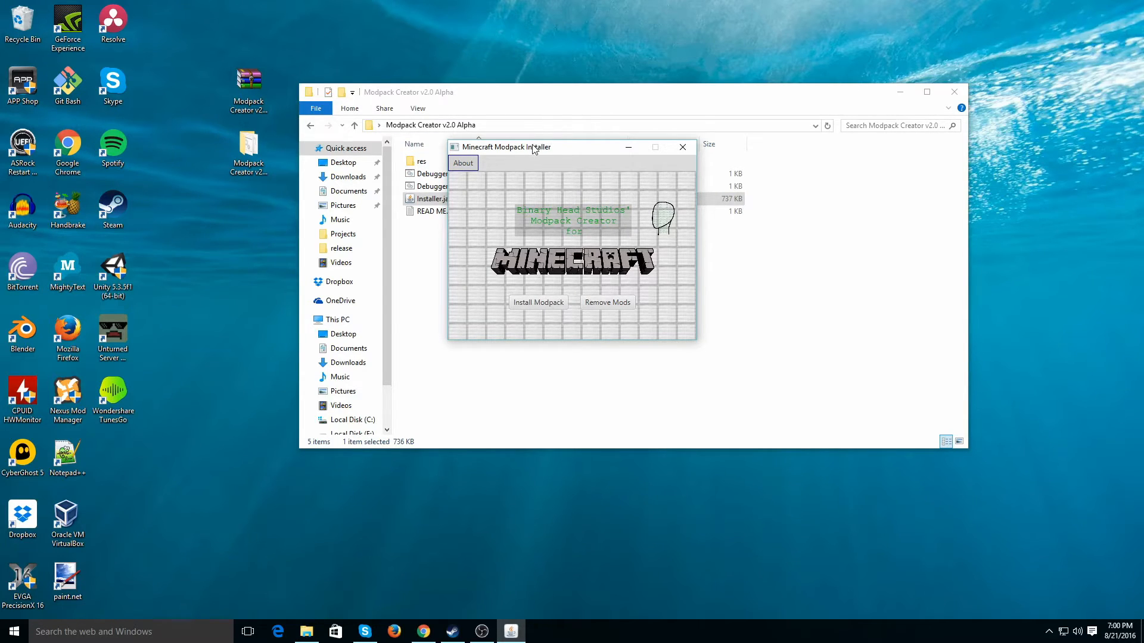
{"action": "left_click_drag", "start_coordinate": [505, 148], "coordinate": [630, 169]}
{"action": "double_click", "coordinate": [441, 160]}
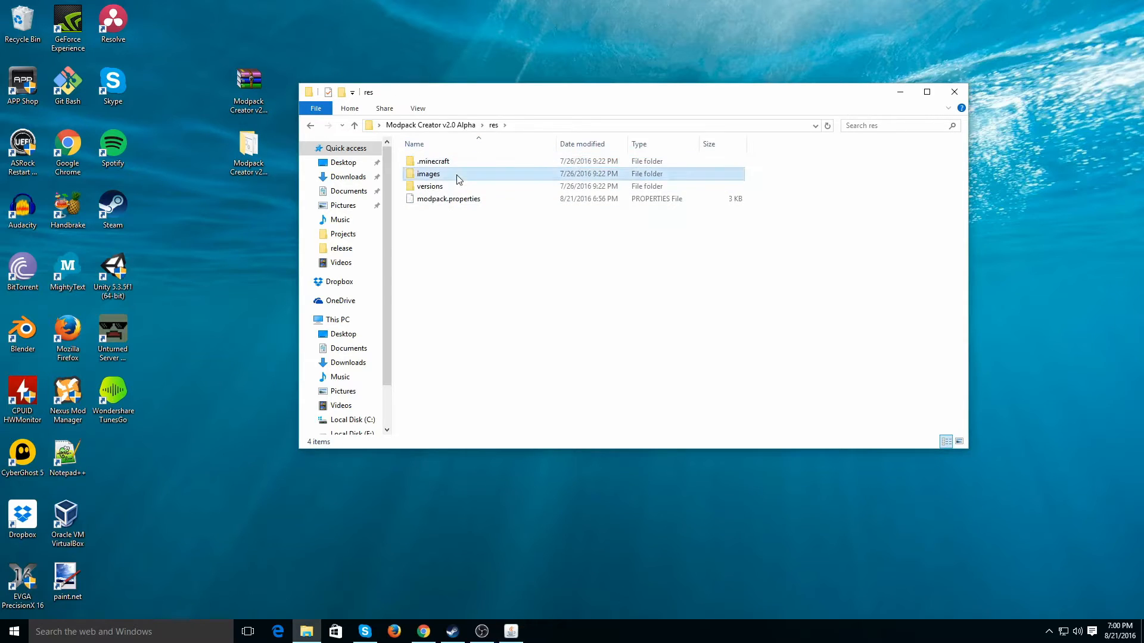
{"action": "double_click", "coordinate": [447, 174]}
Step: Bring the Minecraft Modpack Installer back to the front, view its About page in the browser, and close the page
{"action": "left_click", "coordinate": [522, 626]}
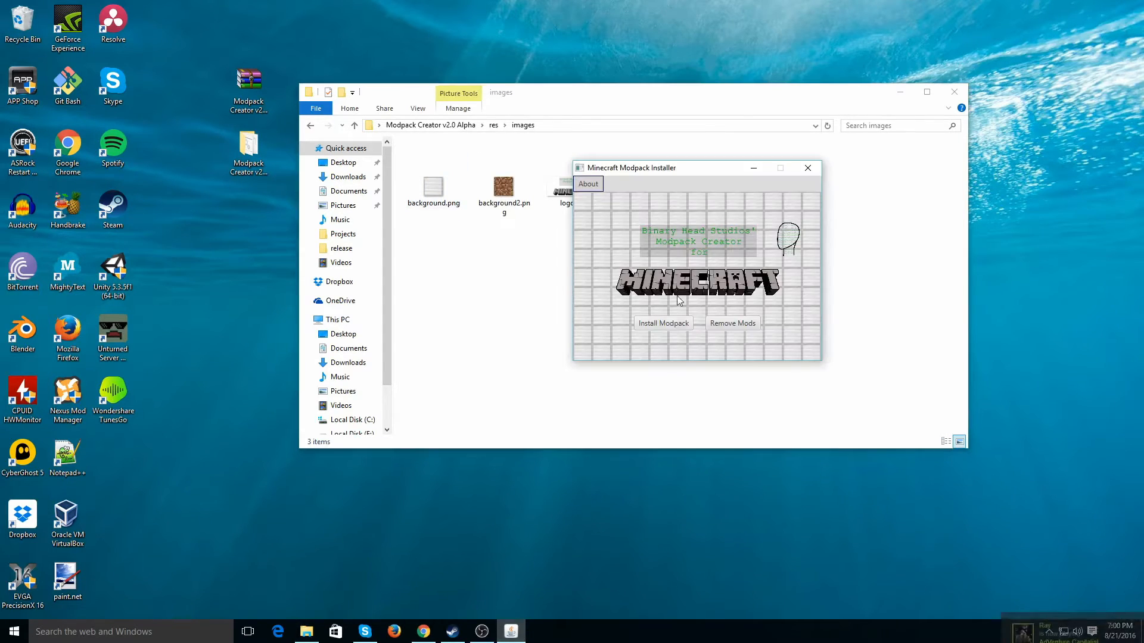
{"action": "left_click_drag", "start_coordinate": [673, 166], "coordinate": [537, 154]}
{"action": "left_click", "coordinate": [467, 171]}
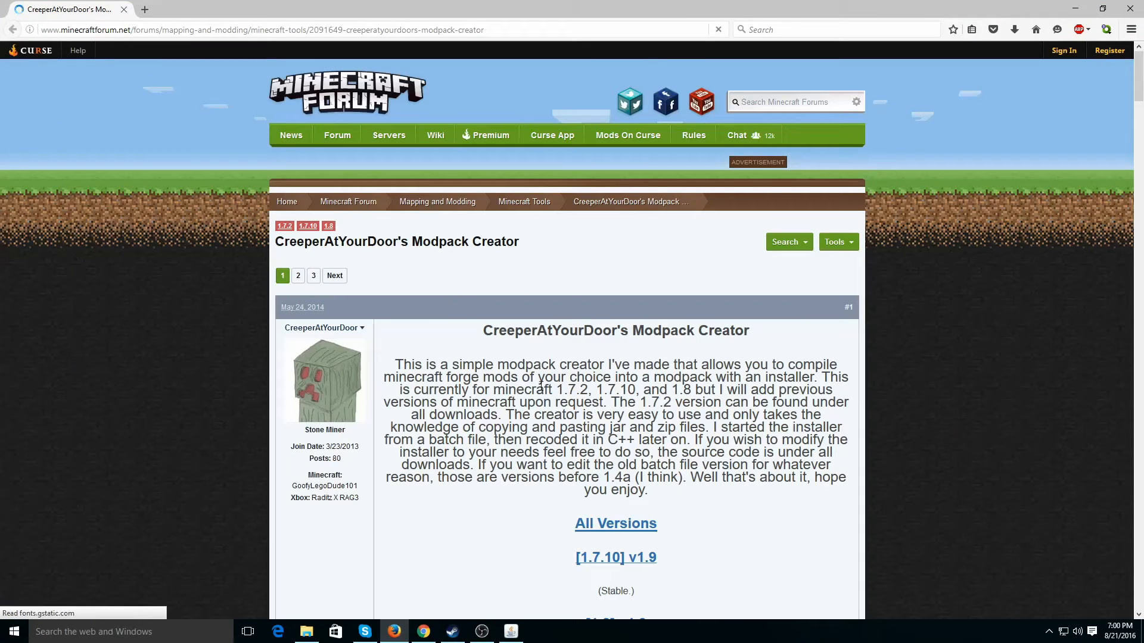
{"action": "left_click", "coordinate": [1130, 9]}
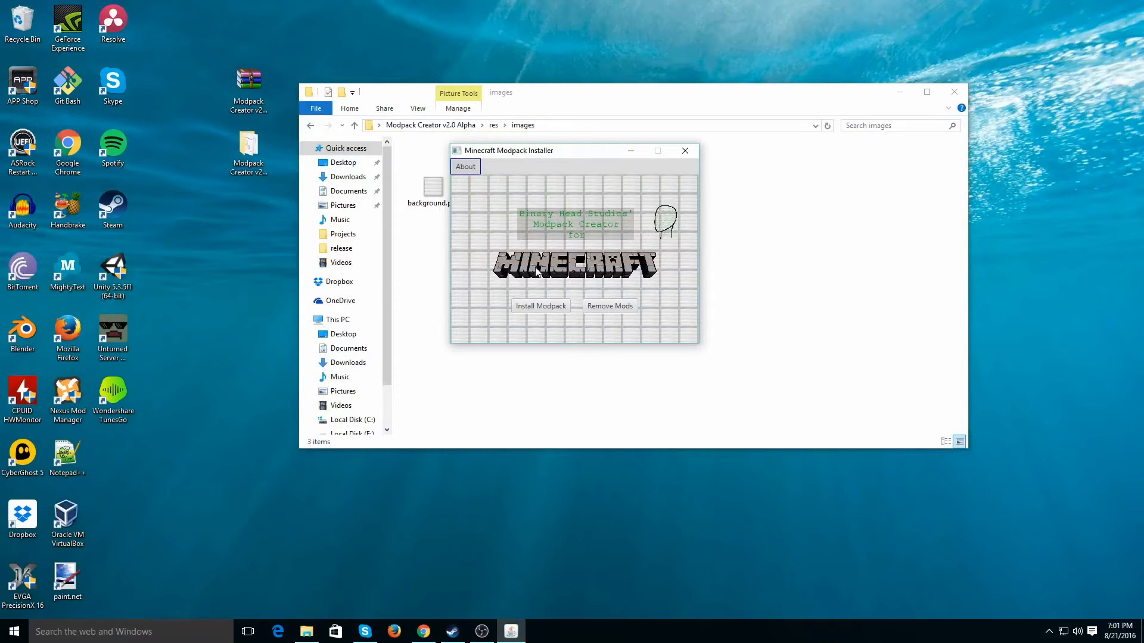
Step: Install the modpack, declining to delete installed mods and mod configuration files, and close the installer when it is done
{"action": "left_click", "coordinate": [544, 305]}
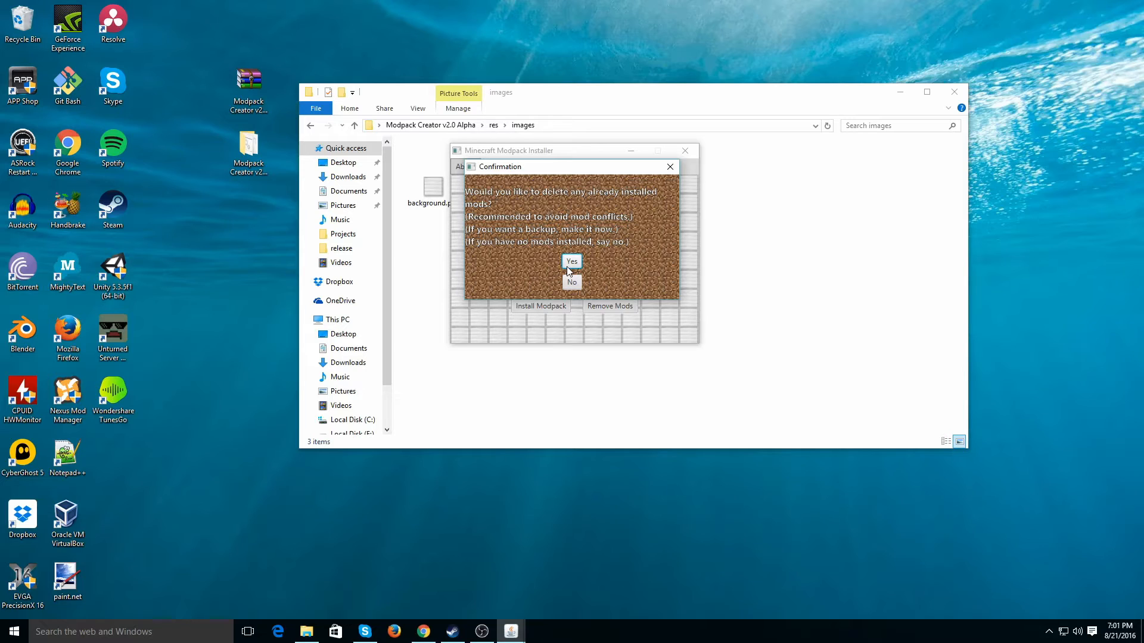
{"action": "left_click", "coordinate": [569, 283]}
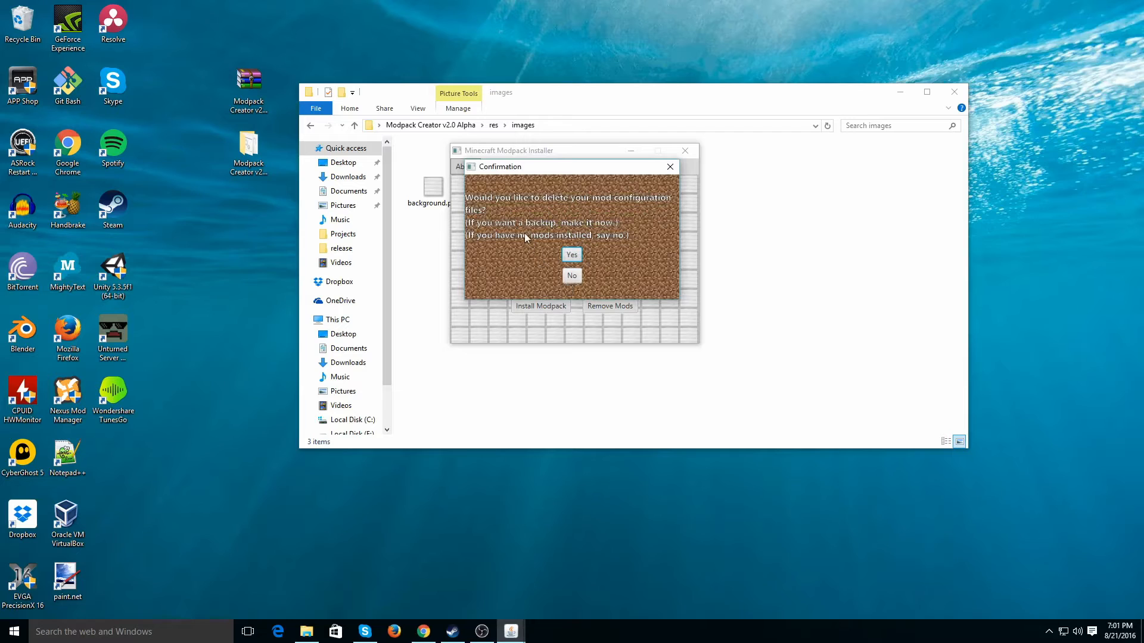
{"action": "left_click", "coordinate": [574, 279]}
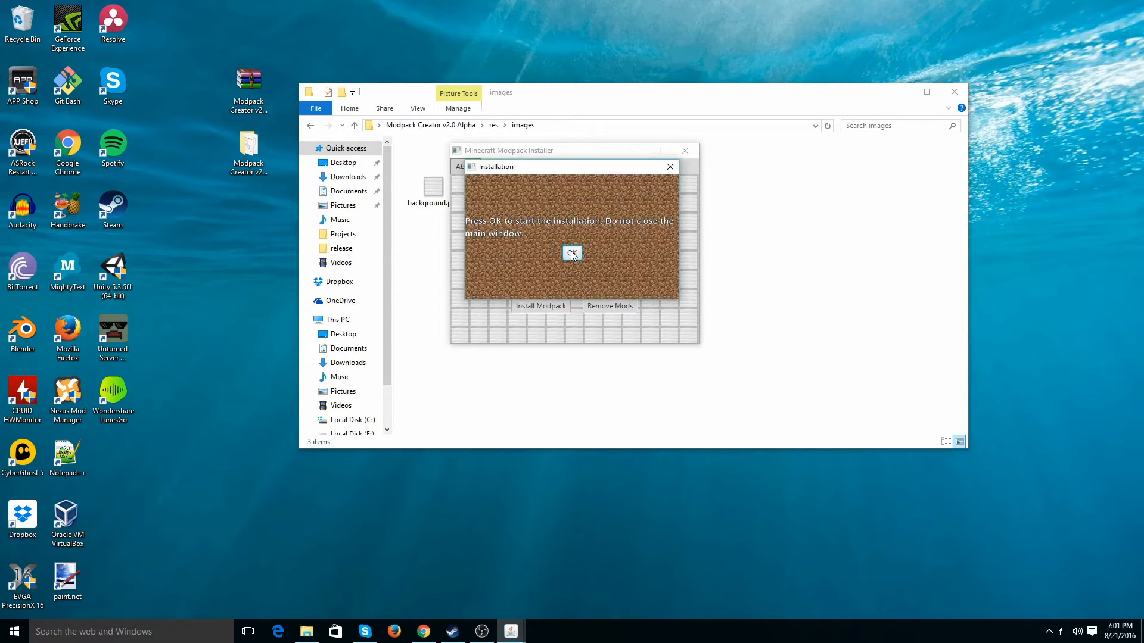
{"action": "left_click", "coordinate": [570, 253]}
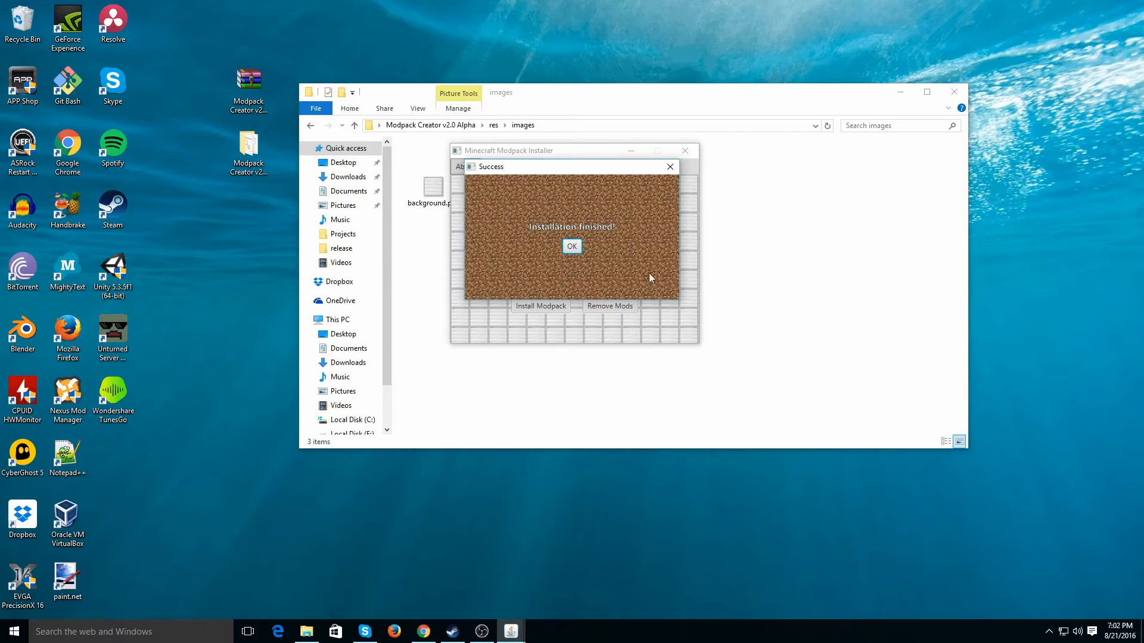
{"action": "left_click", "coordinate": [570, 248]}
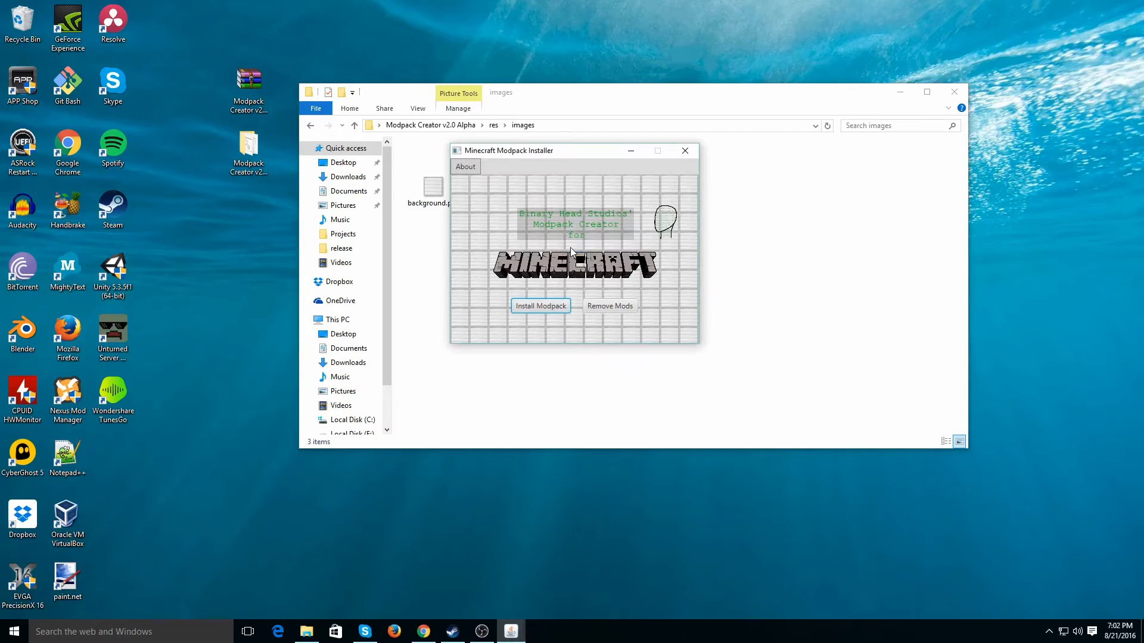
{"action": "left_click", "coordinate": [693, 152]}
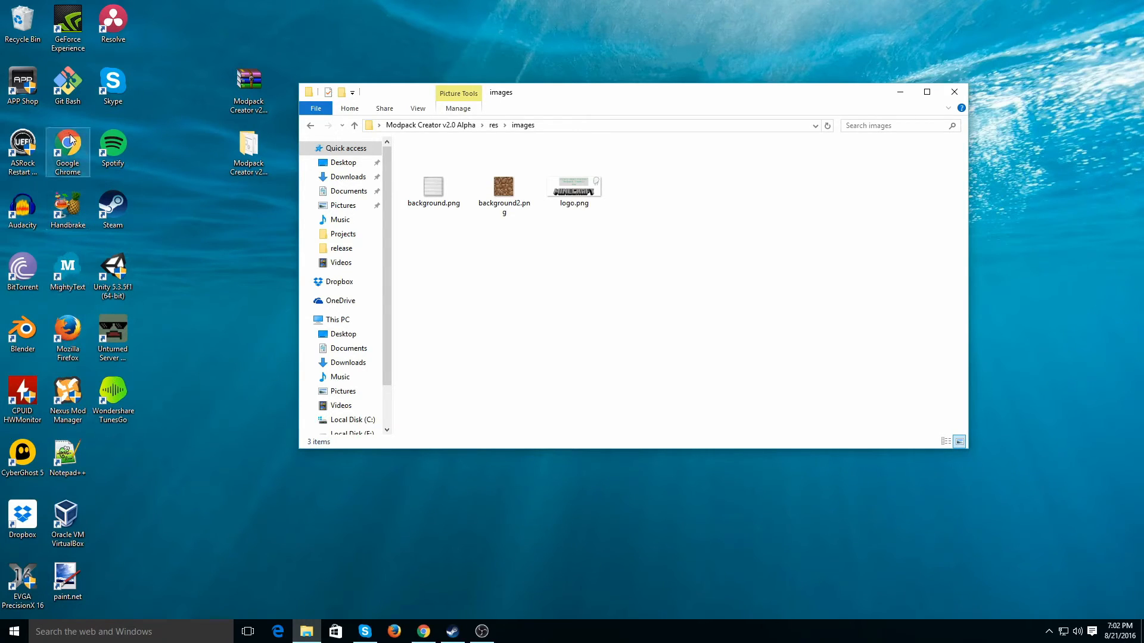
Step: Launch Minecraft.exe from the Minecraft folder in Documents
{"action": "left_click", "coordinate": [179, 617]}
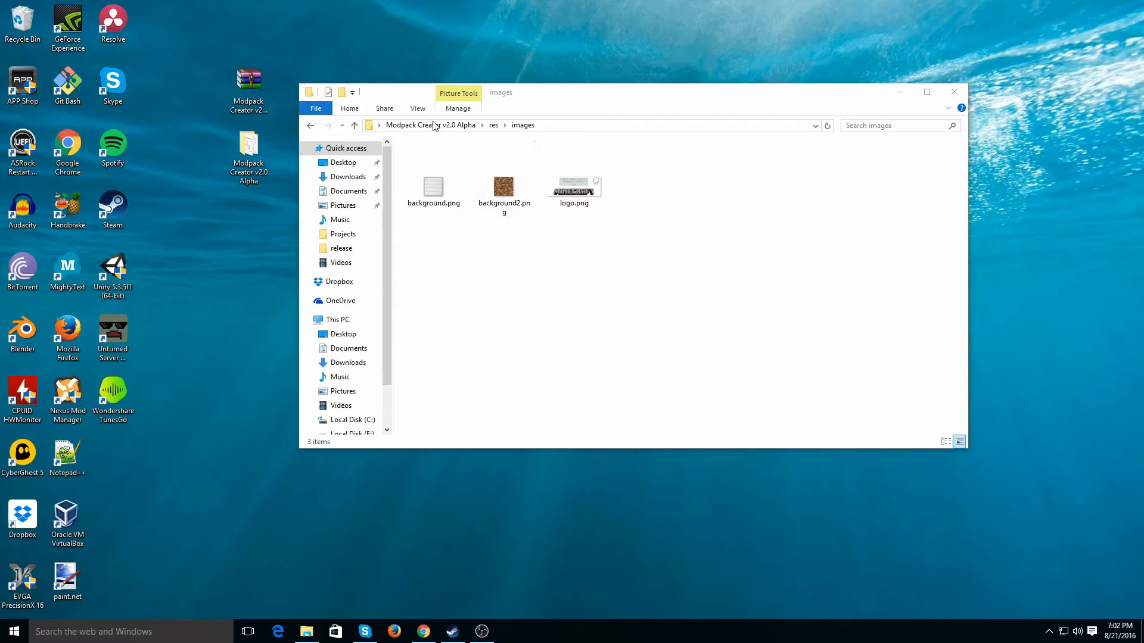
{"action": "left_click", "coordinate": [349, 348]}
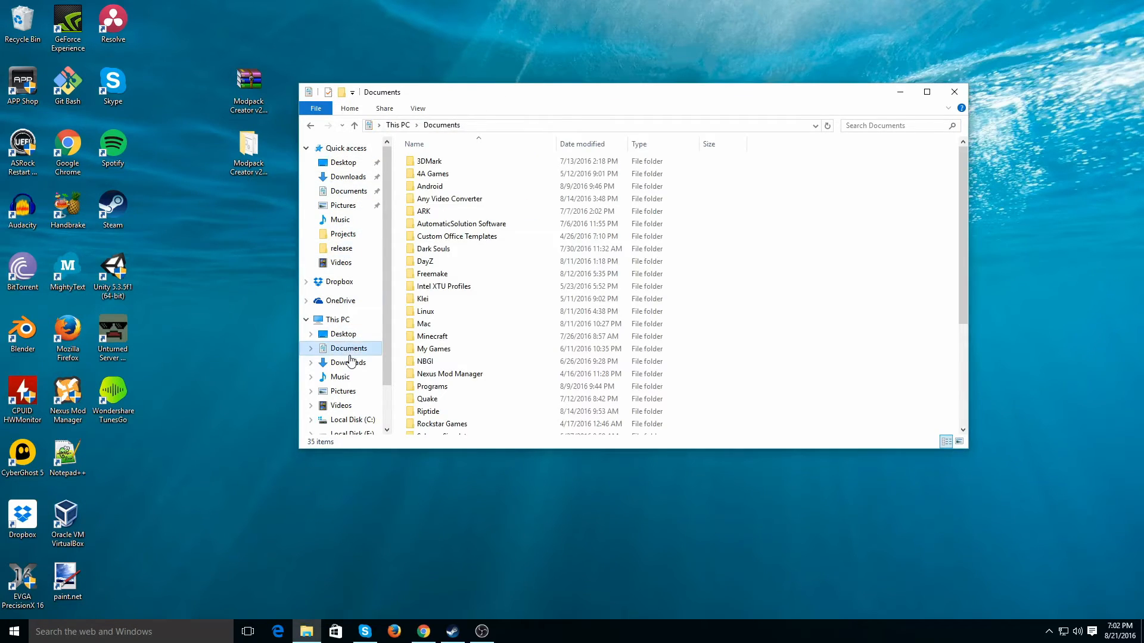
{"action": "left_click", "coordinate": [459, 337]}
{"action": "double_click", "coordinate": [459, 337]}
{"action": "double_click", "coordinate": [473, 226]}
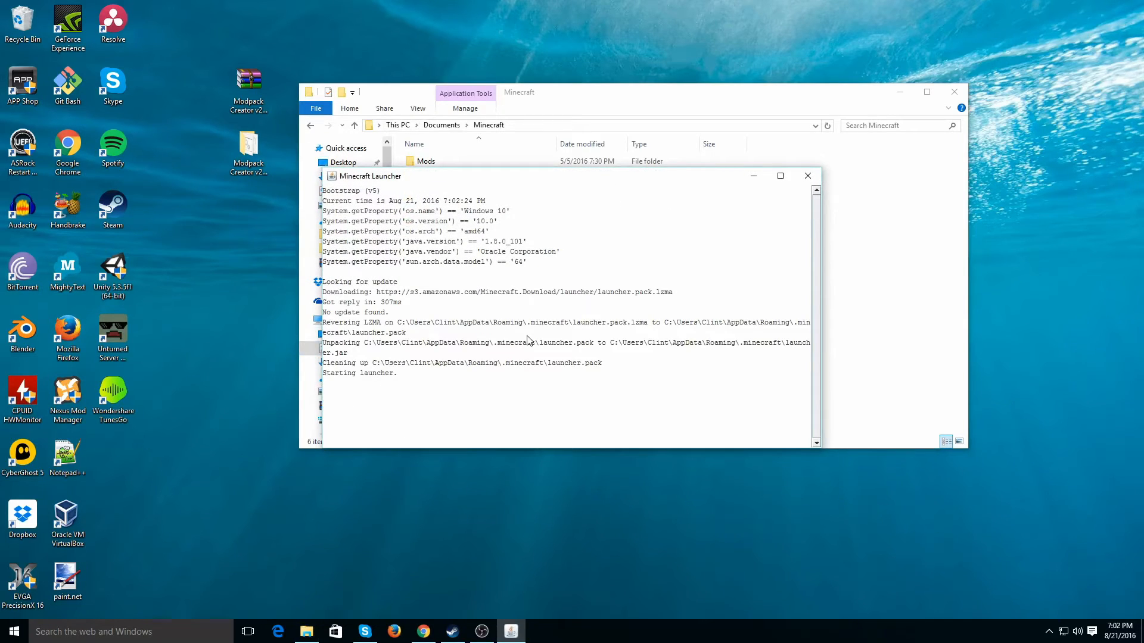
Step: Select the "Hey, that's pretty good" profile in the Minecraft launcher and start the game with it
{"action": "left_click", "coordinate": [421, 485]}
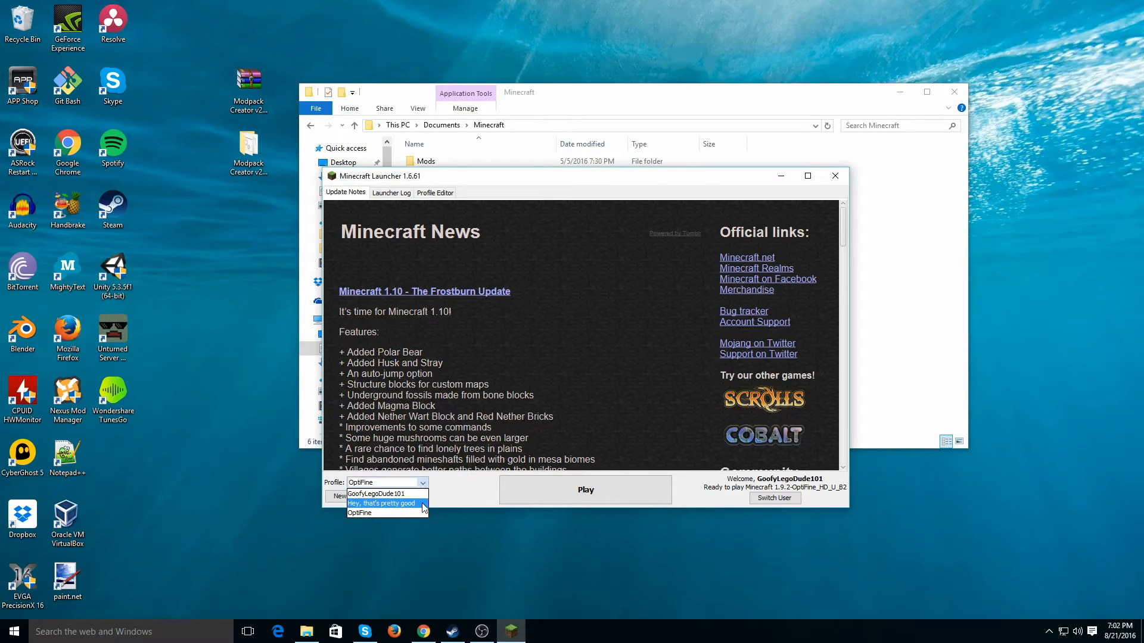
{"action": "left_click", "coordinate": [423, 504]}
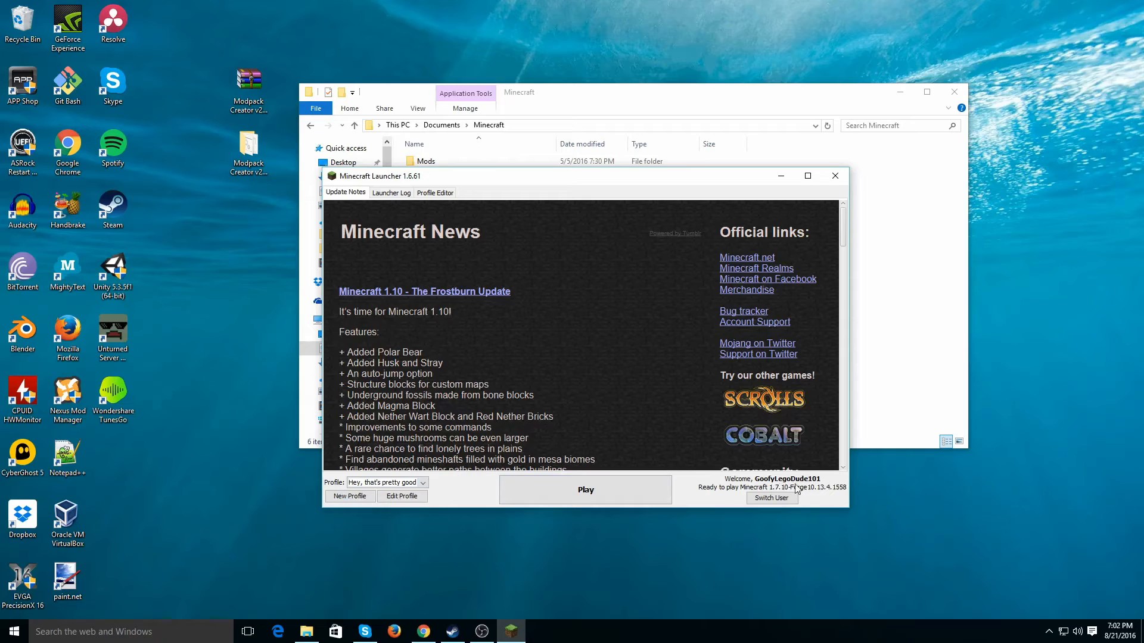
{"action": "left_click", "coordinate": [544, 493]}
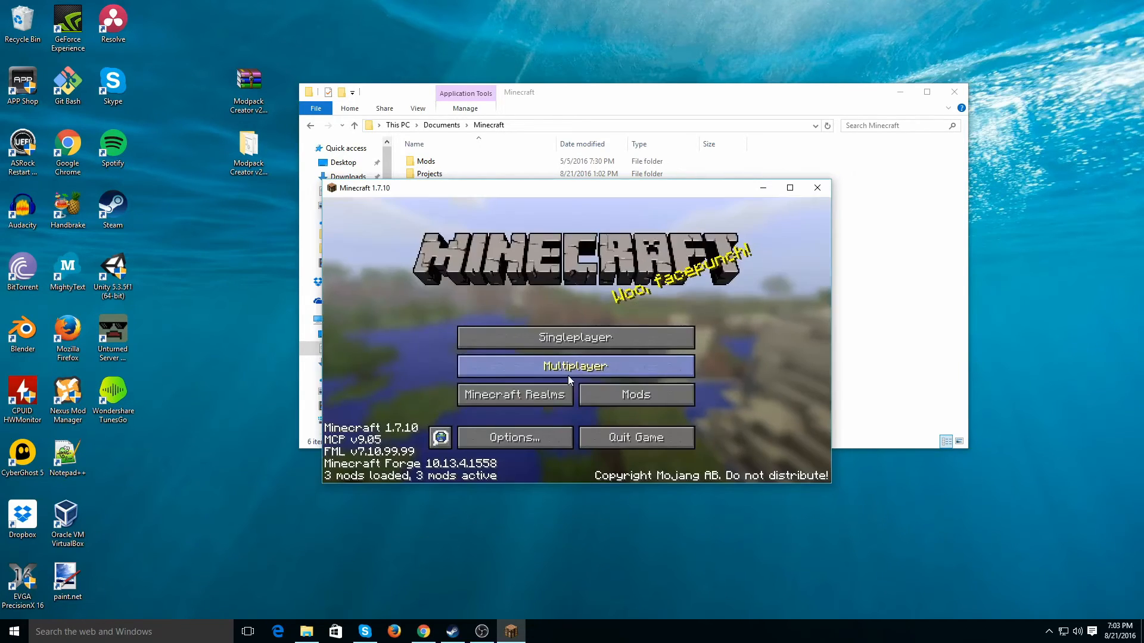
Step: View the game's mod list from the main menu, return to the menu, and quit the game
{"action": "left_click", "coordinate": [646, 399]}
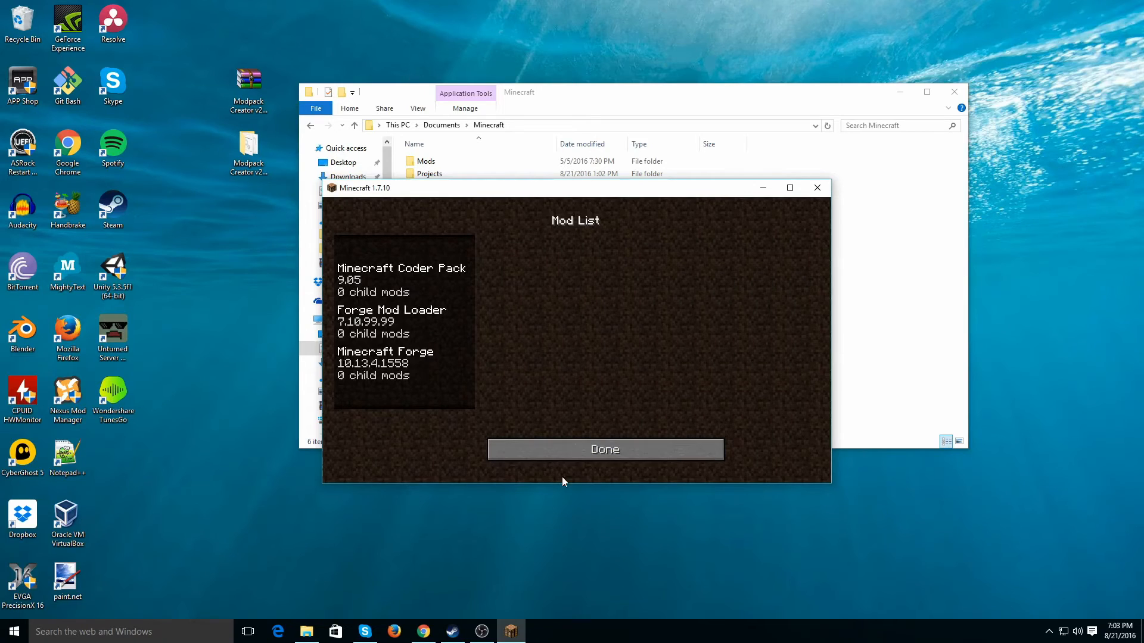
{"action": "left_click", "coordinate": [556, 447]}
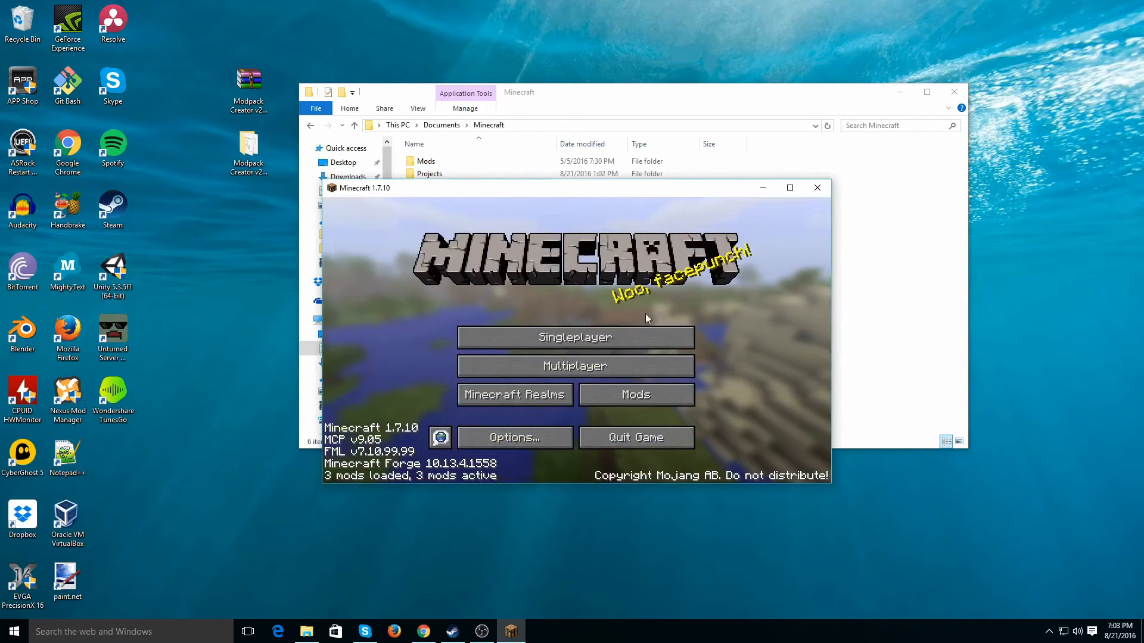
{"action": "left_click", "coordinate": [653, 440]}
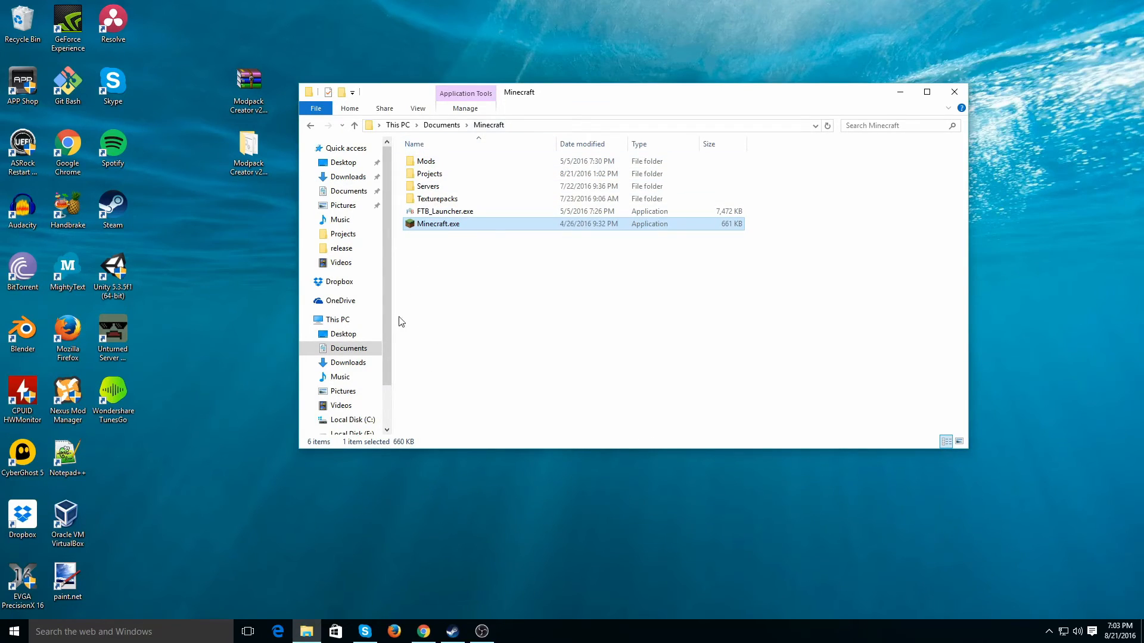
Step: Go to %appdata% in File Explorer and open the .minecraft folder
{"action": "left_click", "coordinate": [535, 125]}
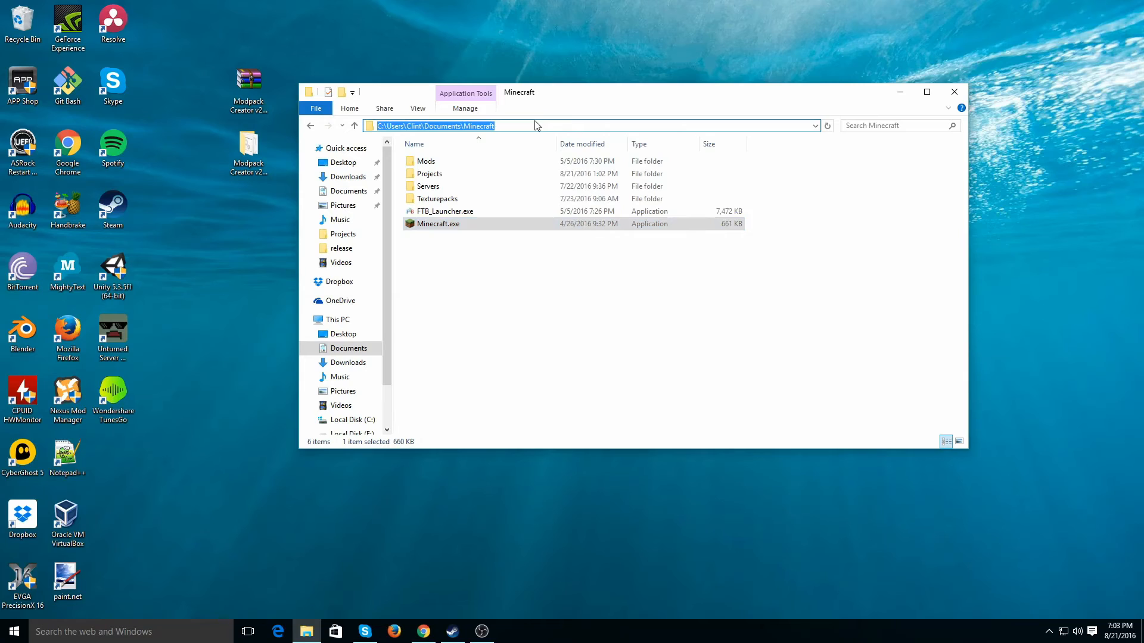
{"action": "type", "text": "%appa"}
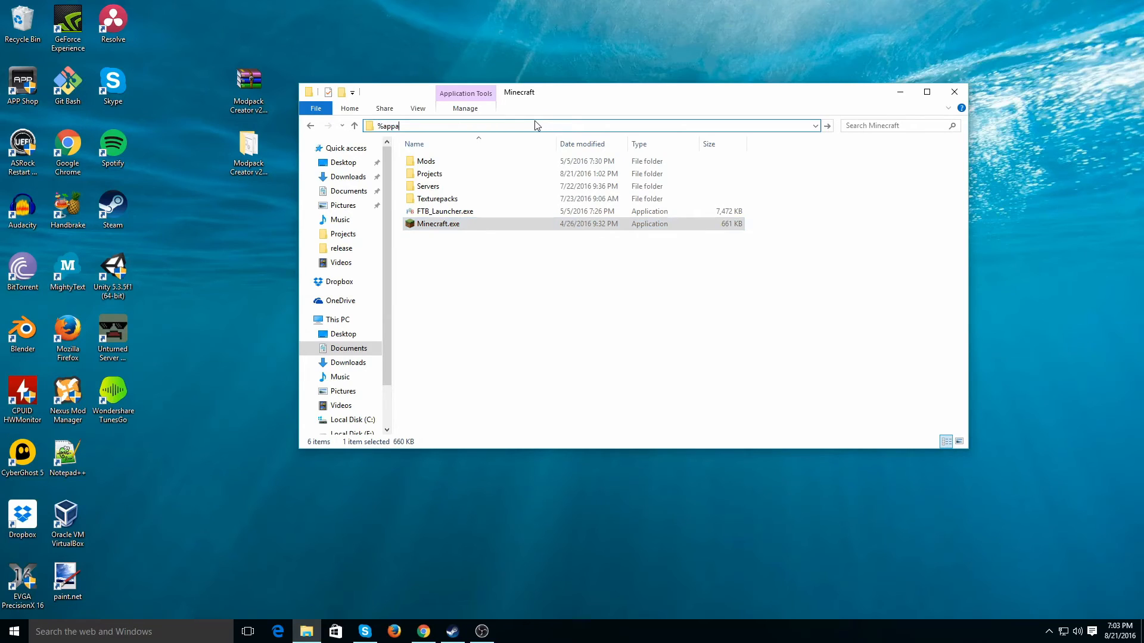
{"action": "key", "text": "BackSpace"}
{"action": "type", "text": "data"}
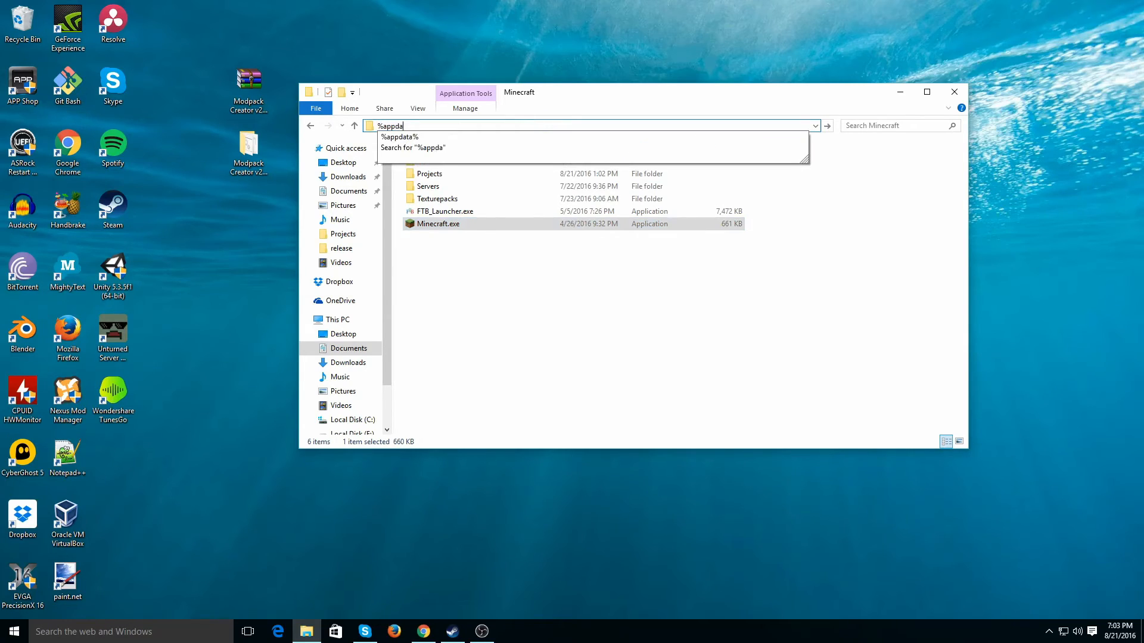
{"action": "type", "text": "%"}
{"action": "key", "text": "Return"}
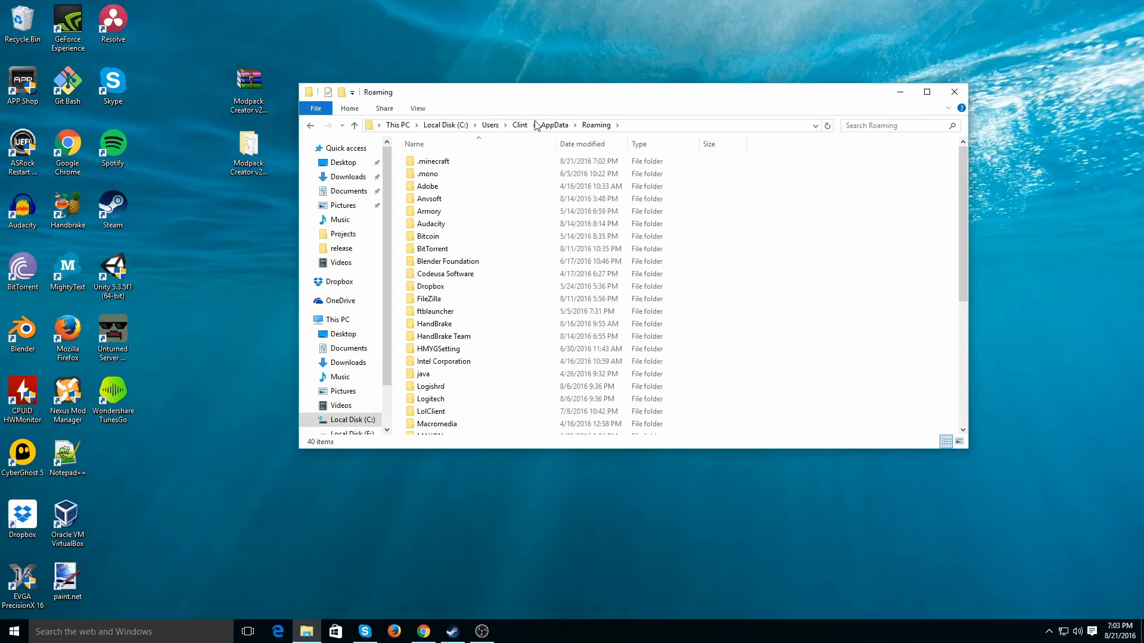
{"action": "double_click", "coordinate": [472, 164]}
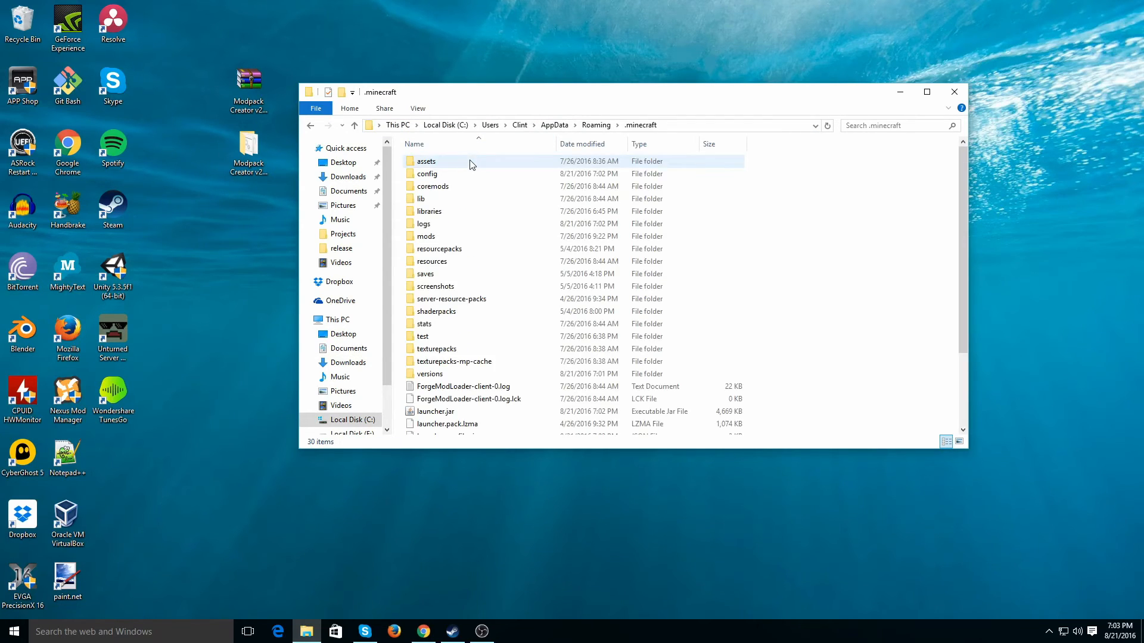
Step: Check the contents of the mods and config folders inside .minecraft, including ExampleConfig, and close the File Explorer window
{"action": "double_click", "coordinate": [456, 237]}
{"action": "left_click", "coordinate": [477, 203]}
{"action": "left_click", "coordinate": [642, 124]}
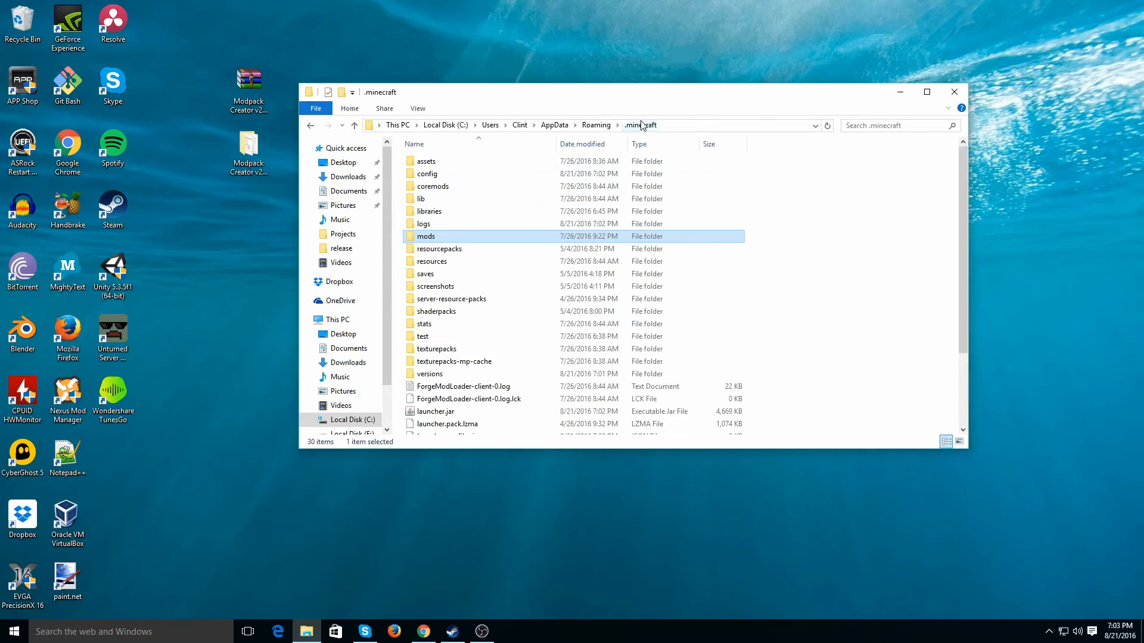
{"action": "double_click", "coordinate": [453, 176]}
{"action": "left_click", "coordinate": [472, 162]}
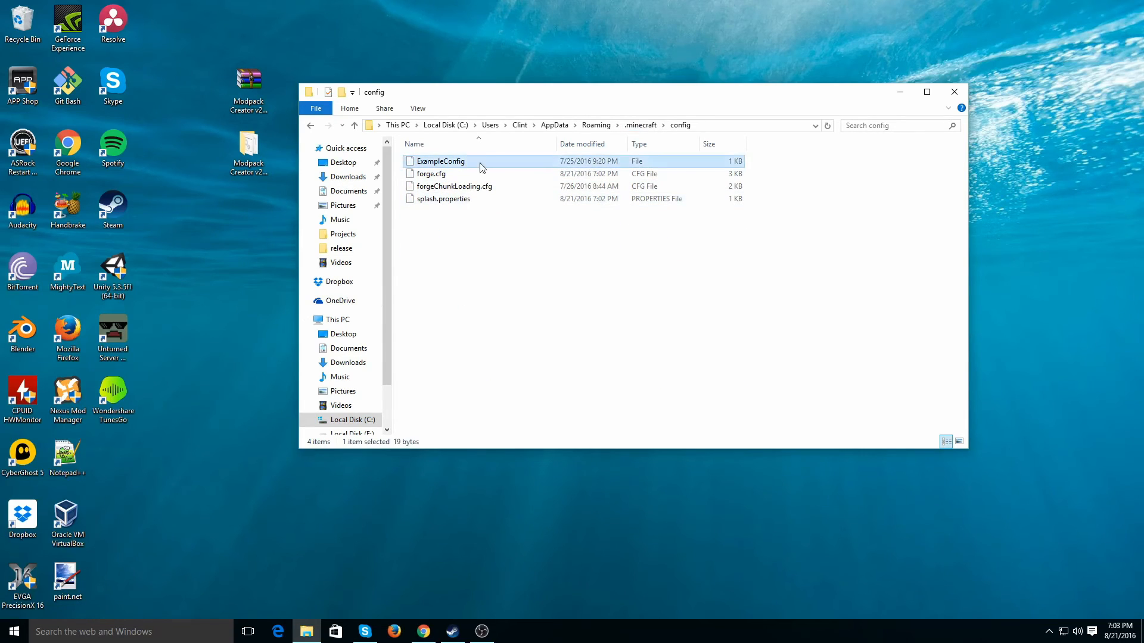
{"action": "left_click", "coordinate": [631, 125]}
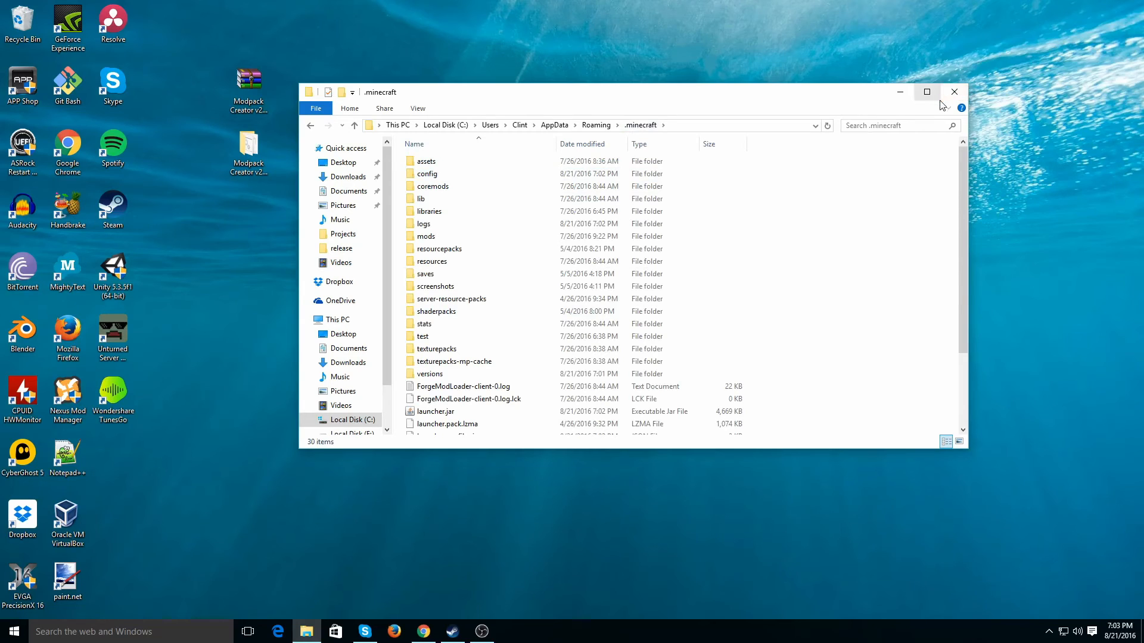
{"action": "left_click", "coordinate": [954, 91]}
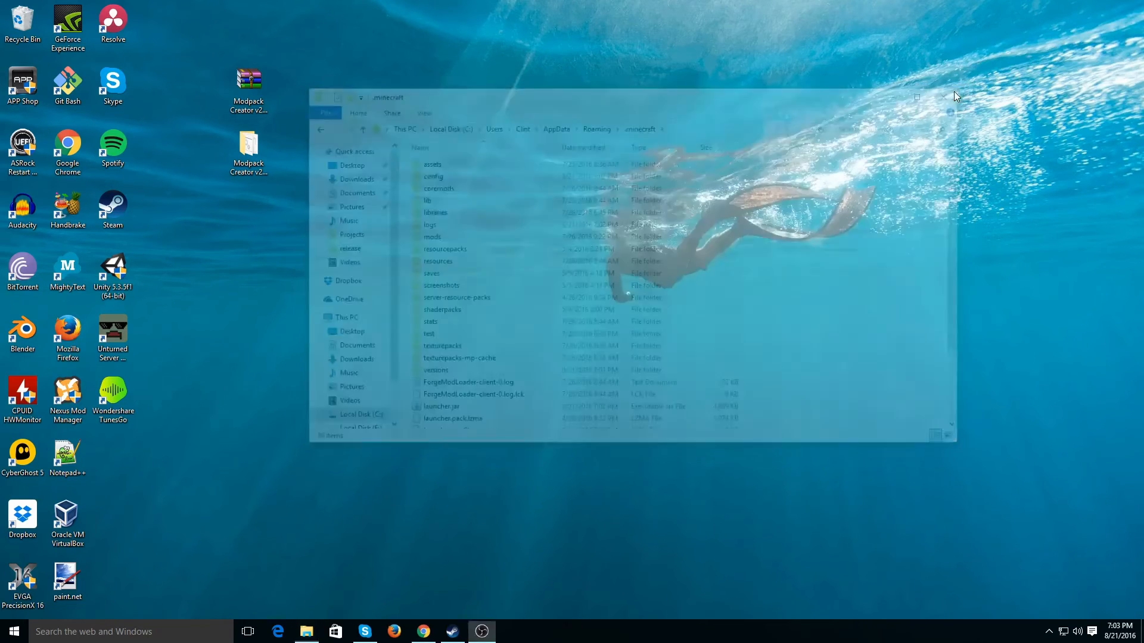